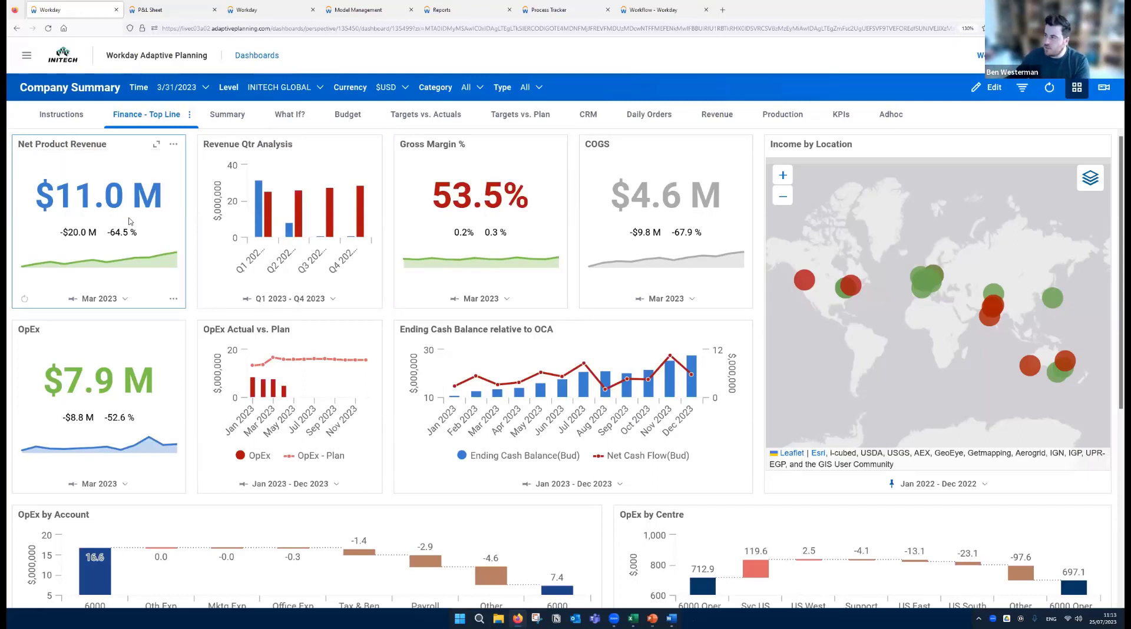
# - Examine the Finance - Top Line dashboard, including the Net Product Revenue variance and trend and the OpEx by Account and OpEx by Centre charts
pyautogui.moveTo(93, 215)
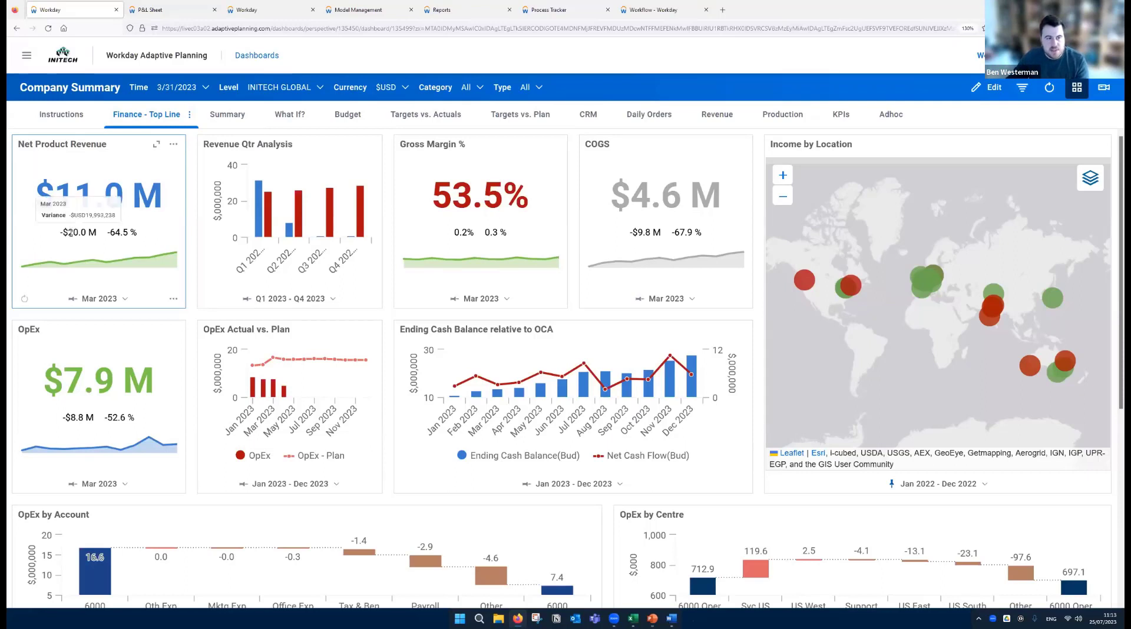
pyautogui.moveTo(120, 233)
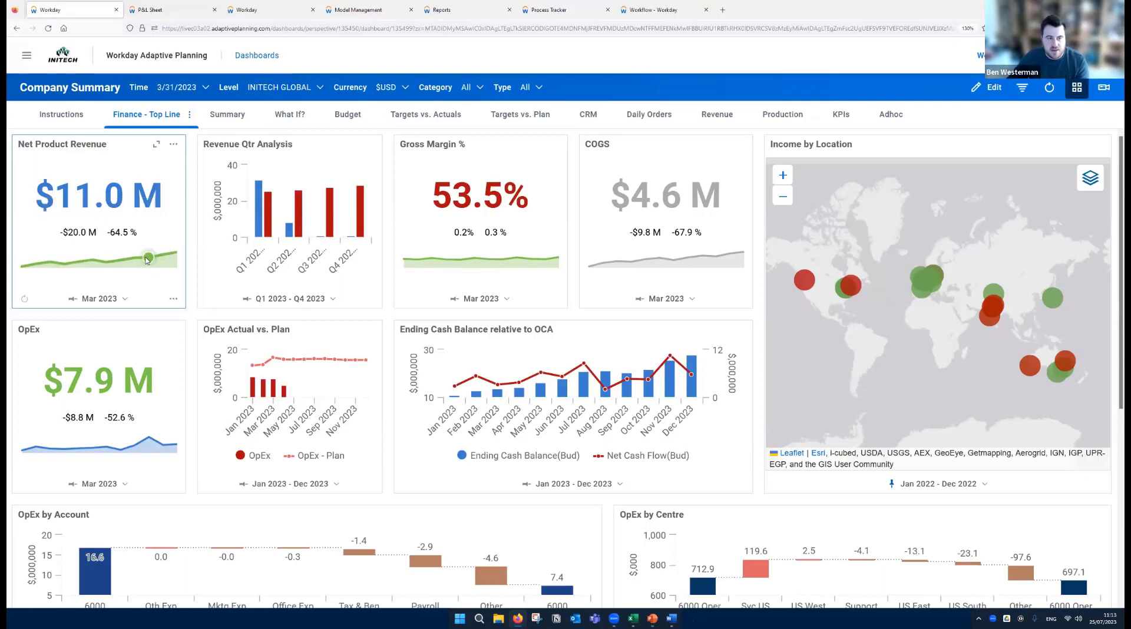
pyautogui.moveTo(119, 264)
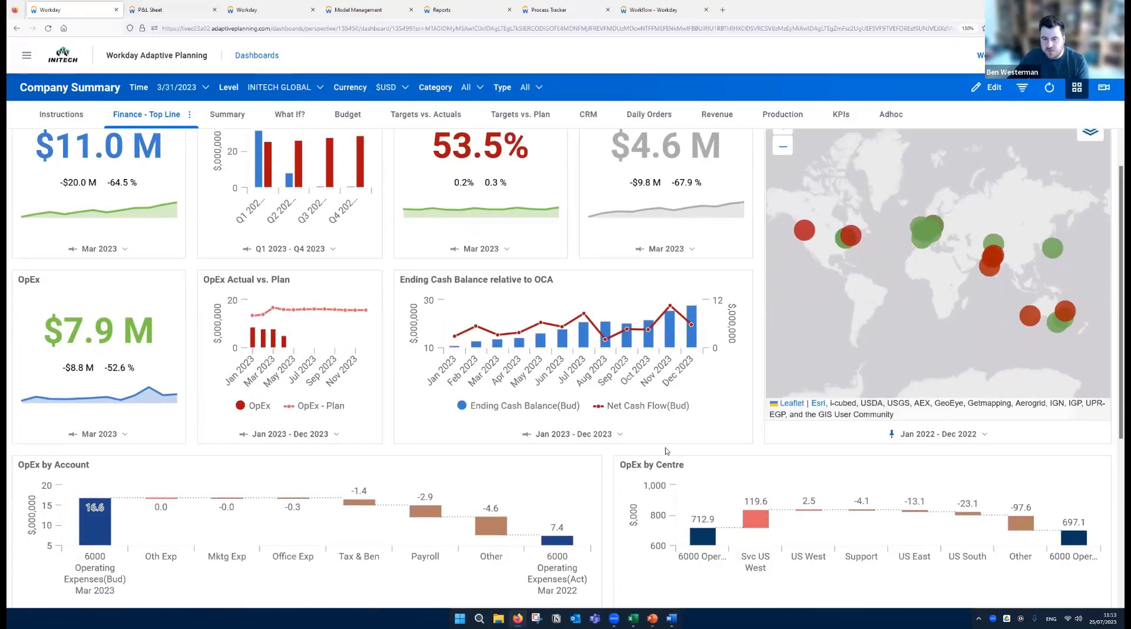
pyautogui.scroll(-2, 610, 428)
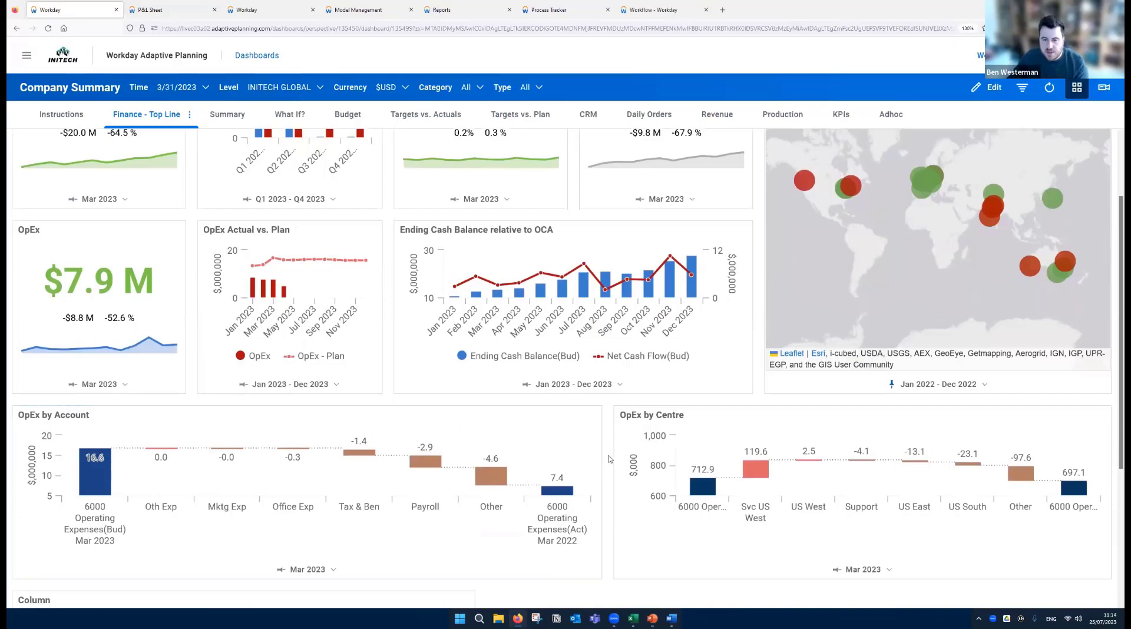
pyautogui.scroll(2, 610, 455)
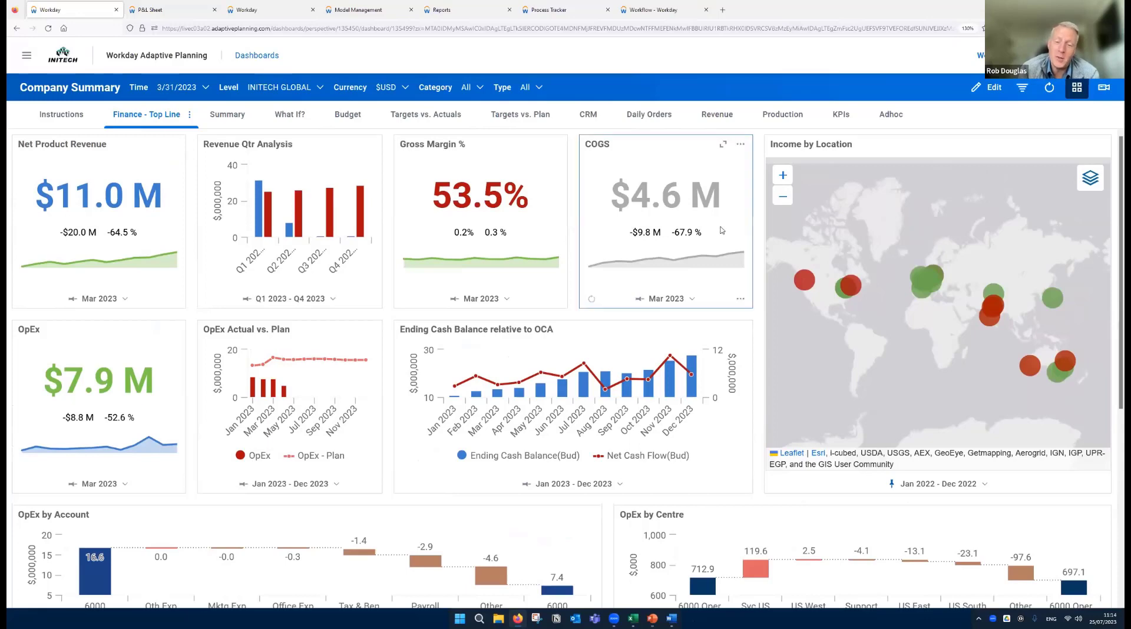
pyautogui.scroll(-2, 677, 324)
pyautogui.scroll(1, 609, 434)
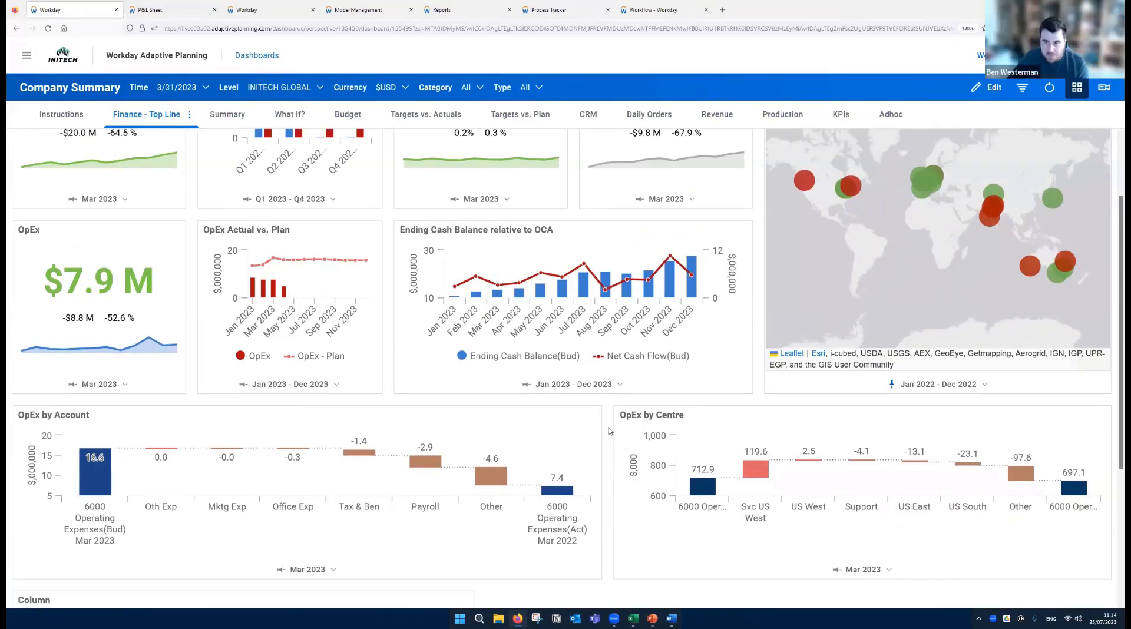
pyautogui.scroll(3, 609, 431)
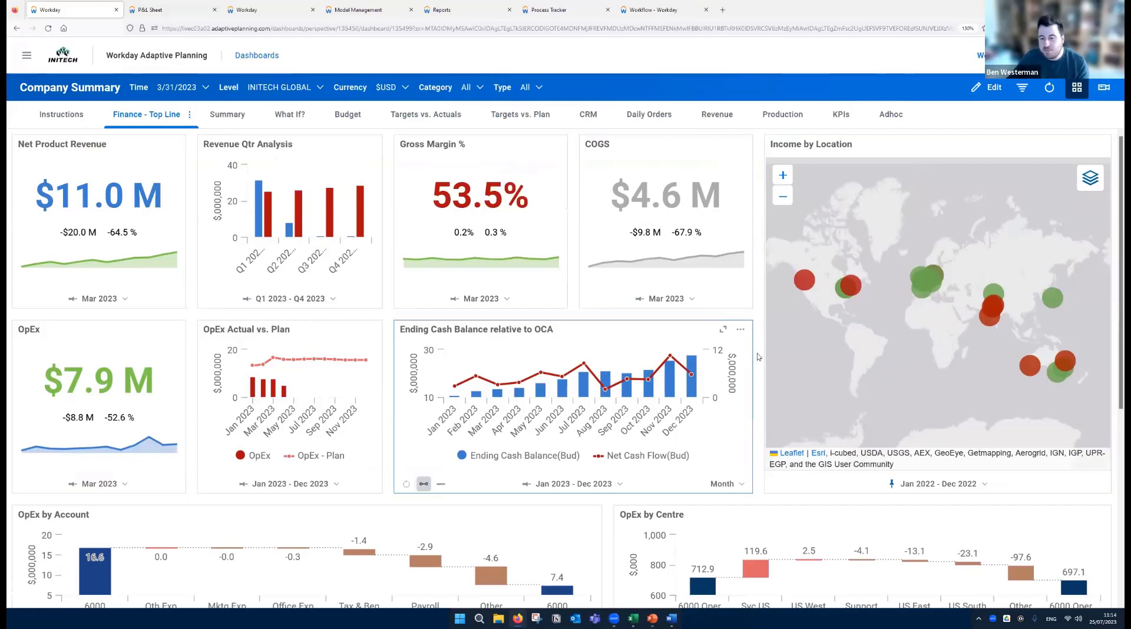
pyautogui.scroll(-2, 604, 412)
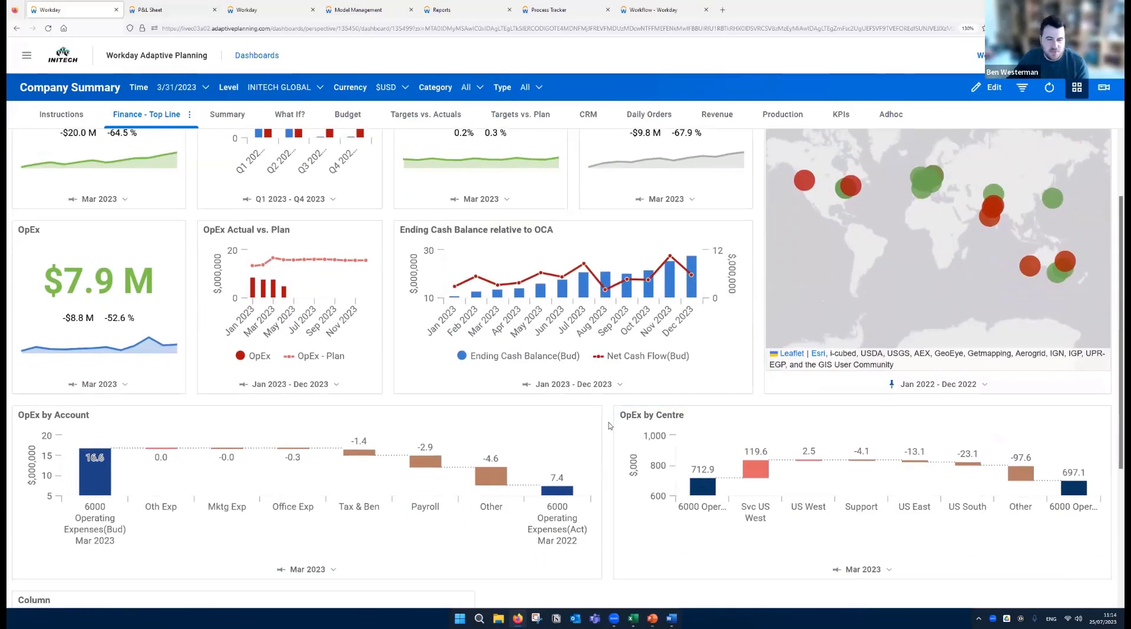
pyautogui.scroll(1, 609, 428)
pyautogui.scroll(2, 609, 428)
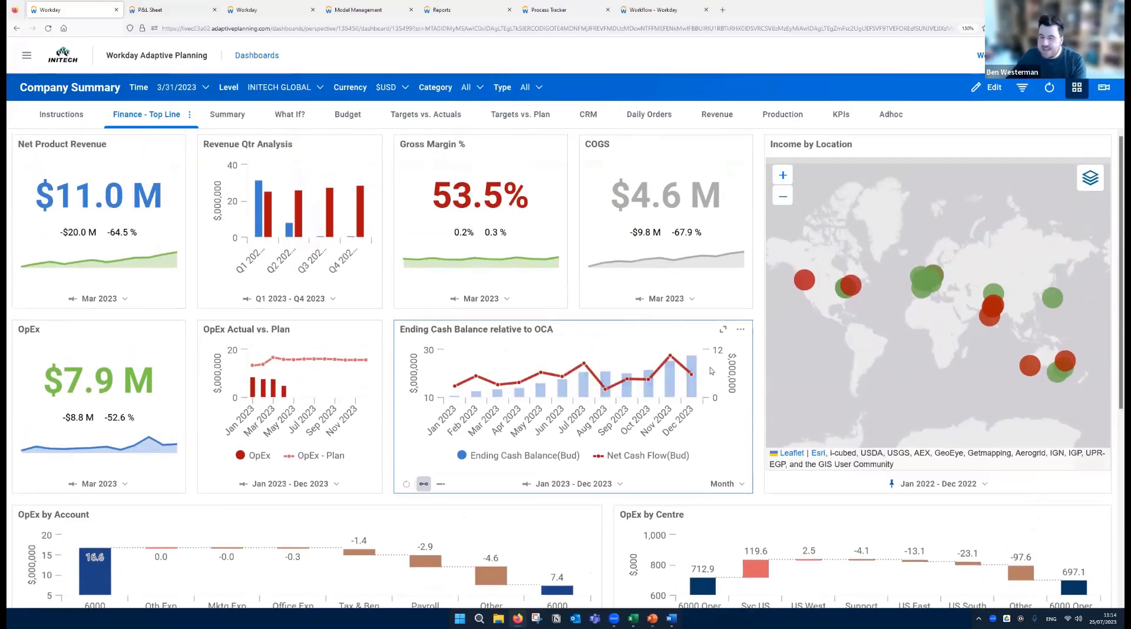
# - Put the dashboard in edit mode and delete the Column chart showing Gross Revenue below OpEx by Account
pyautogui.click(979, 90)
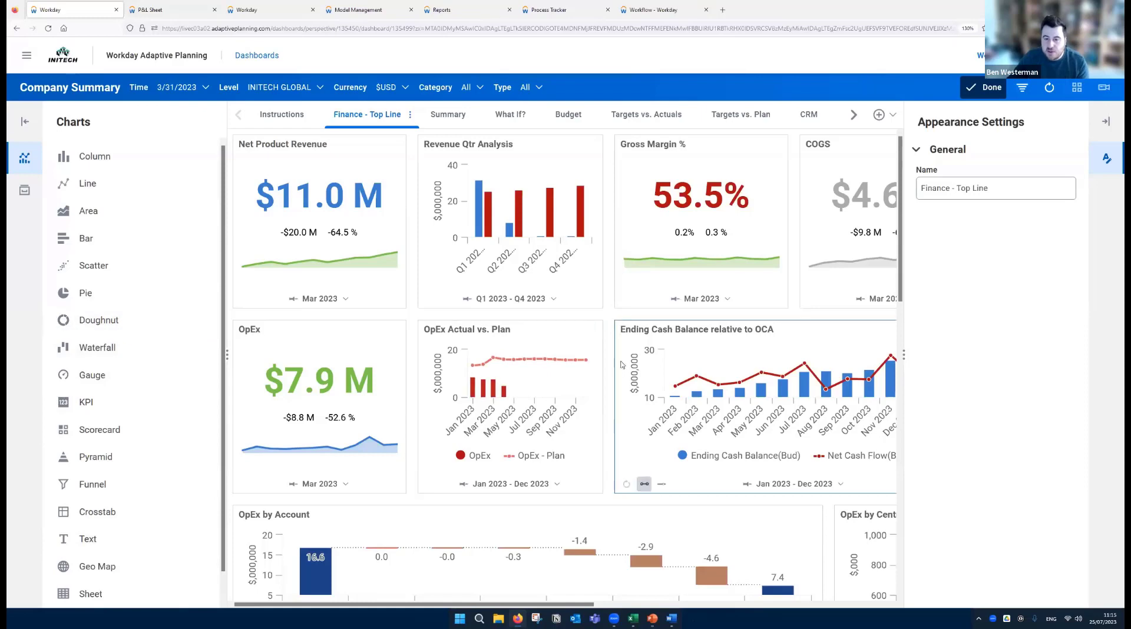
pyautogui.scroll(-5, 610, 372)
pyautogui.scroll(-2, 648, 394)
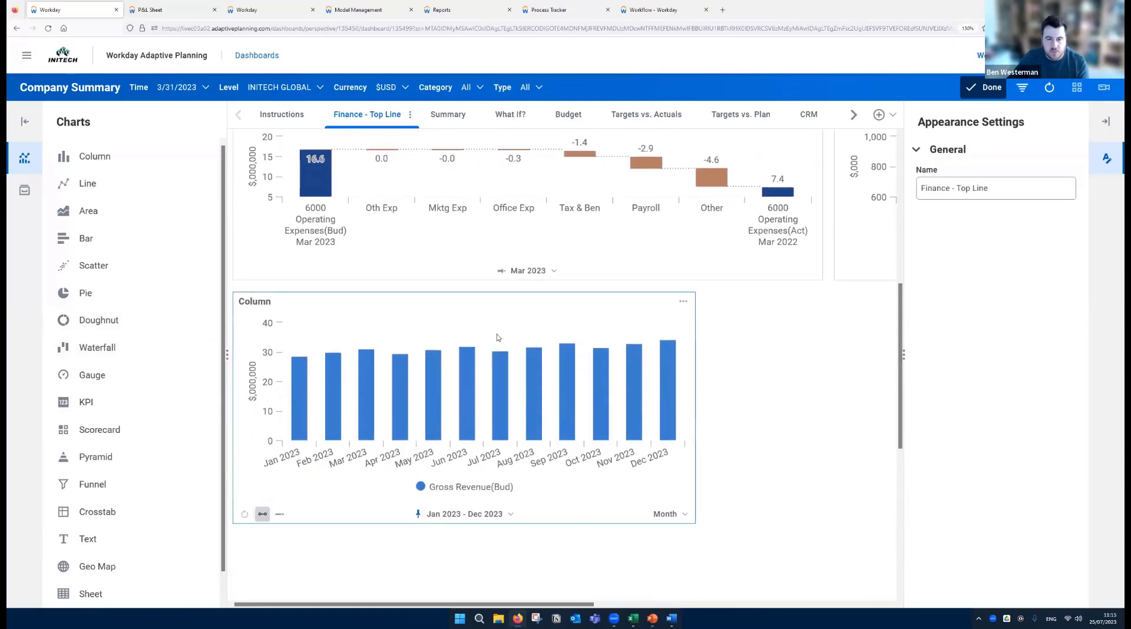
pyautogui.click(684, 303)
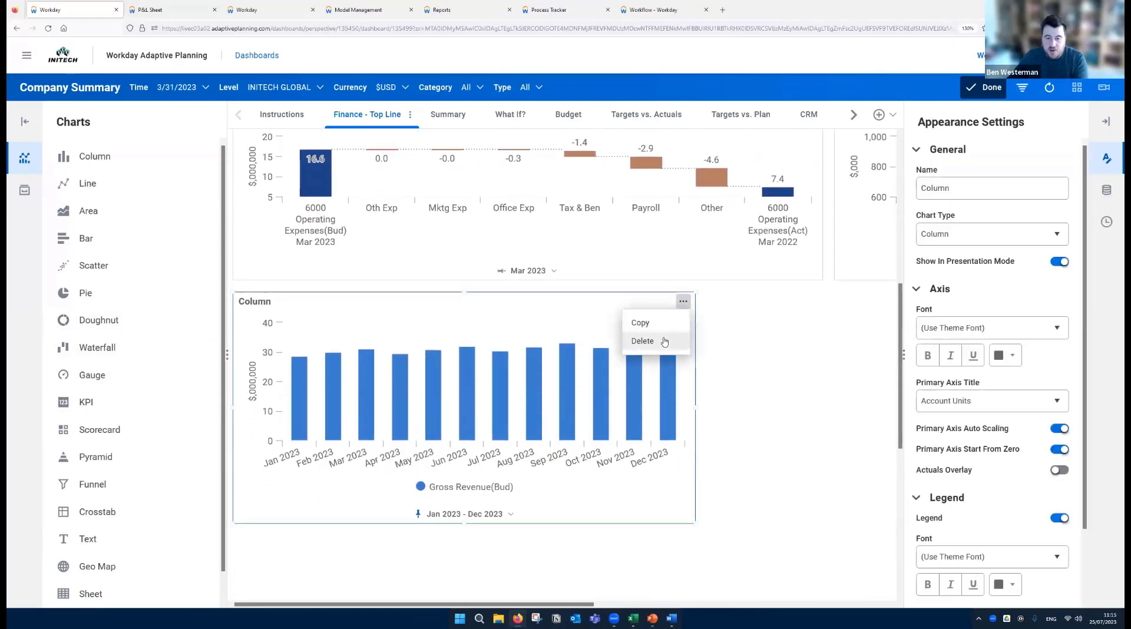
pyautogui.click(668, 340)
pyautogui.click(495, 354)
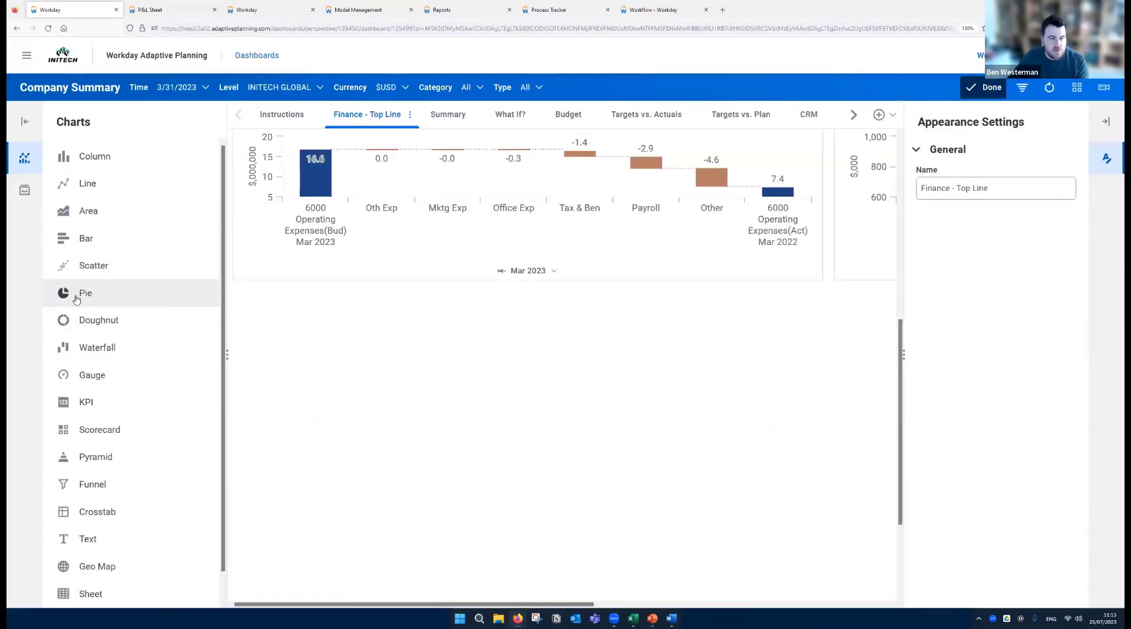
# - Add a pie chart below OpEx by Account and assign it the Gross Revenue account from the Product Revenue cube
pyautogui.moveTo(86, 293); pyautogui.dragTo(328, 384)
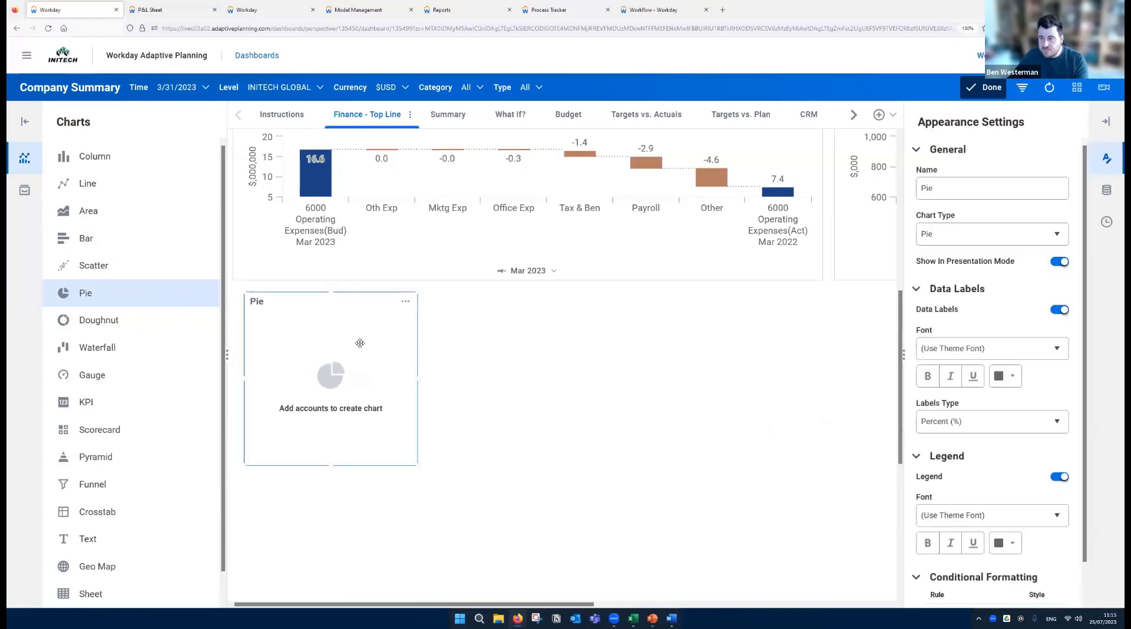
pyautogui.click(25, 190)
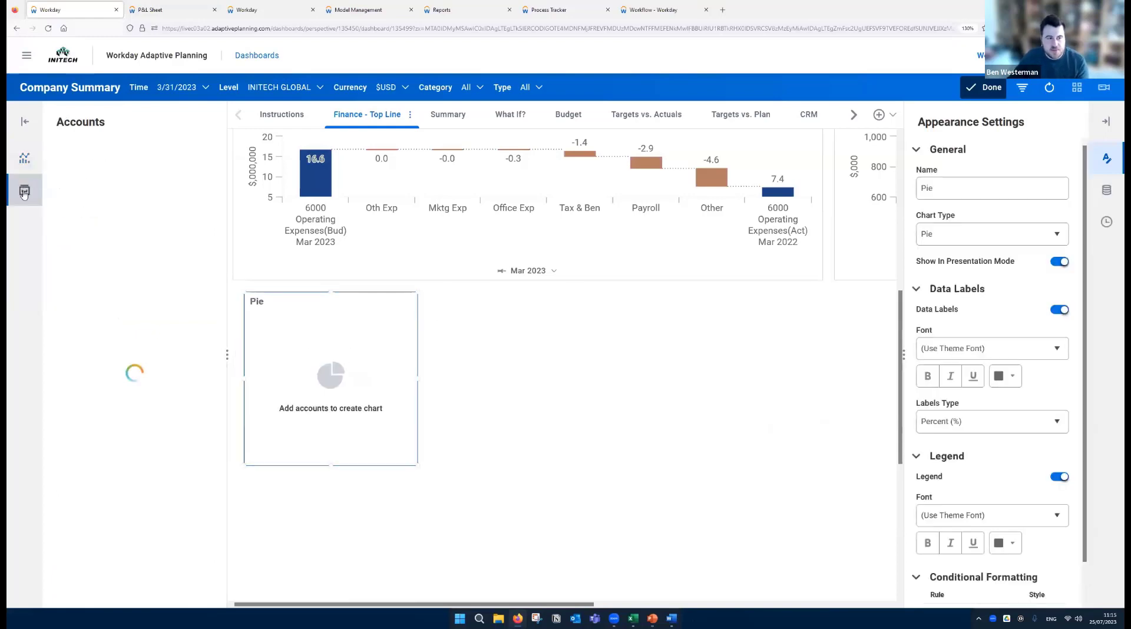
pyautogui.click(63, 180)
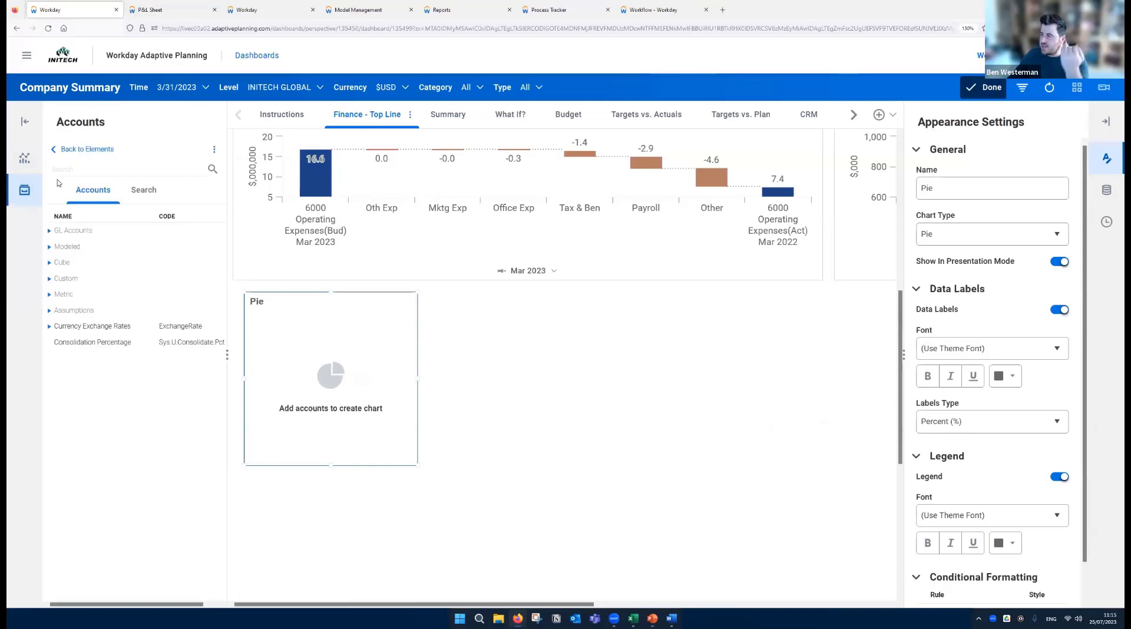
pyautogui.click(49, 263)
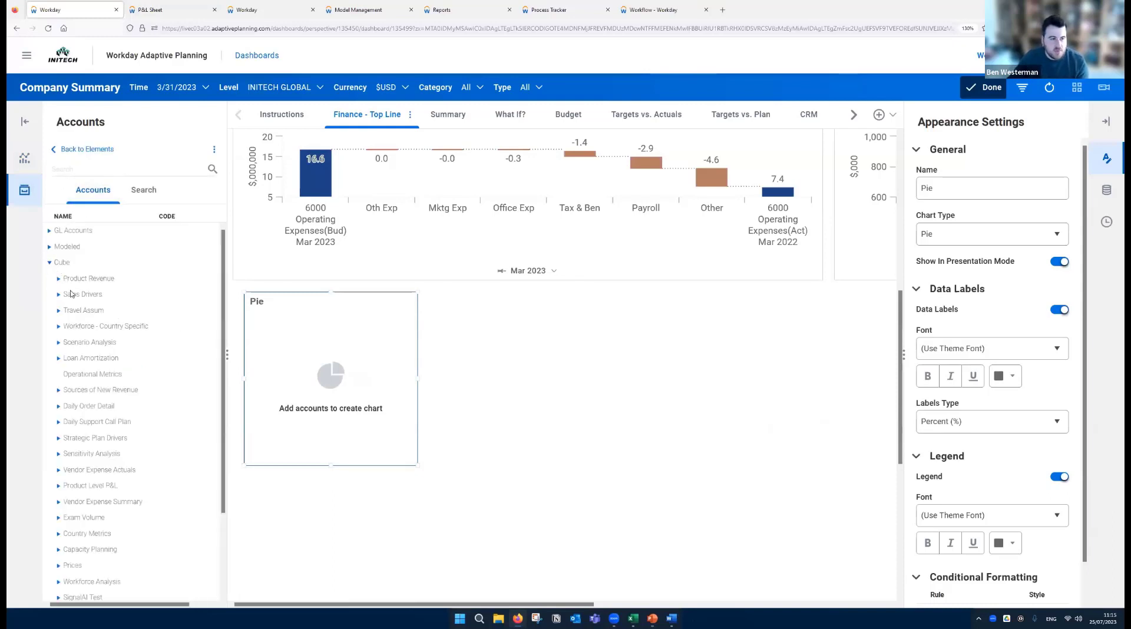
pyautogui.click(58, 278)
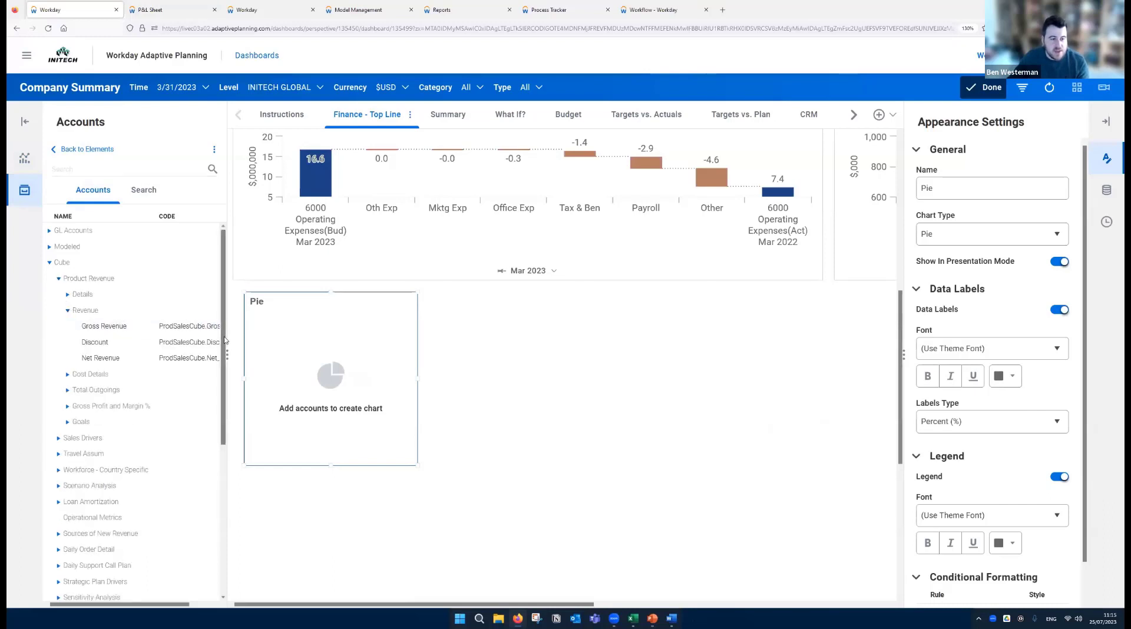
pyautogui.moveTo(91, 328); pyautogui.dragTo(330, 374)
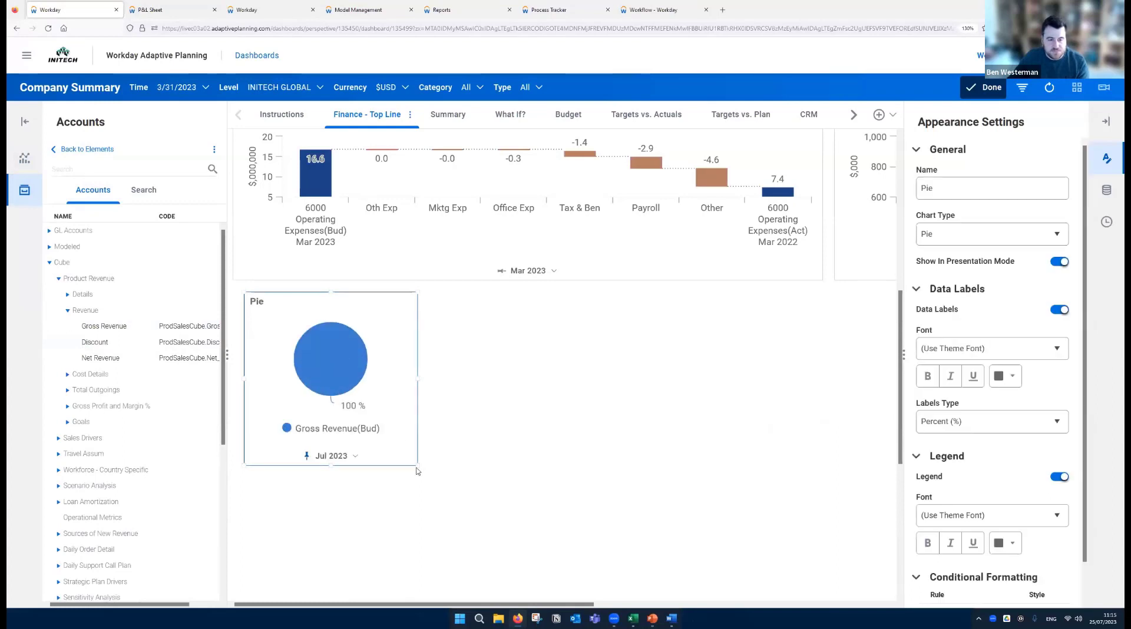
# - Break the pie chart down by the Location dimension and finish editing the dashboard
pyautogui.click(1106, 190)
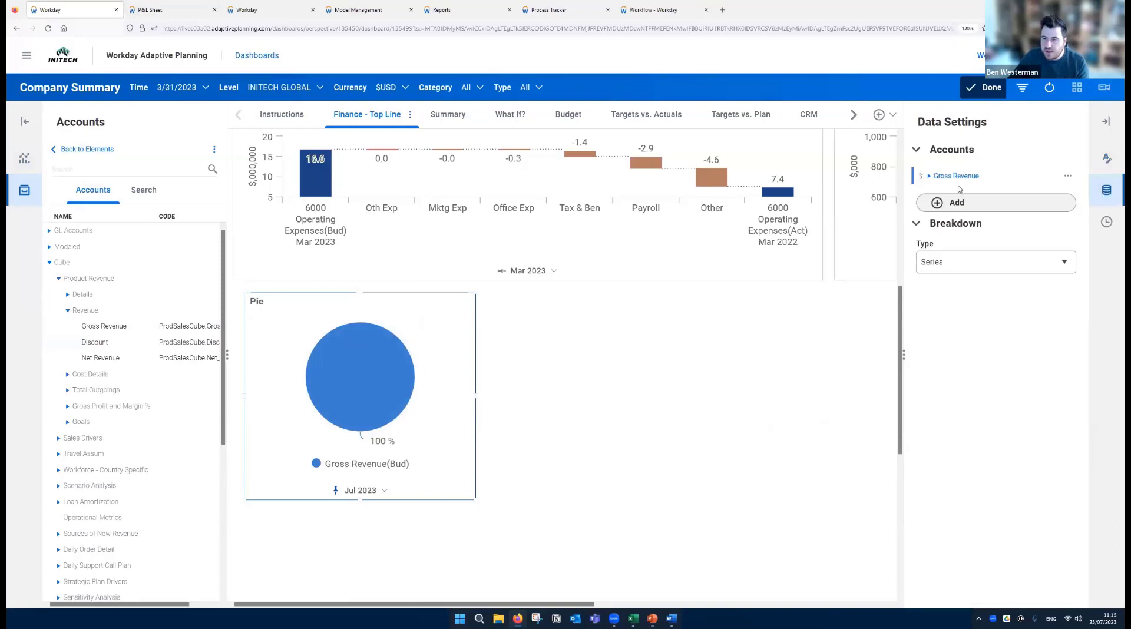
pyautogui.click(944, 263)
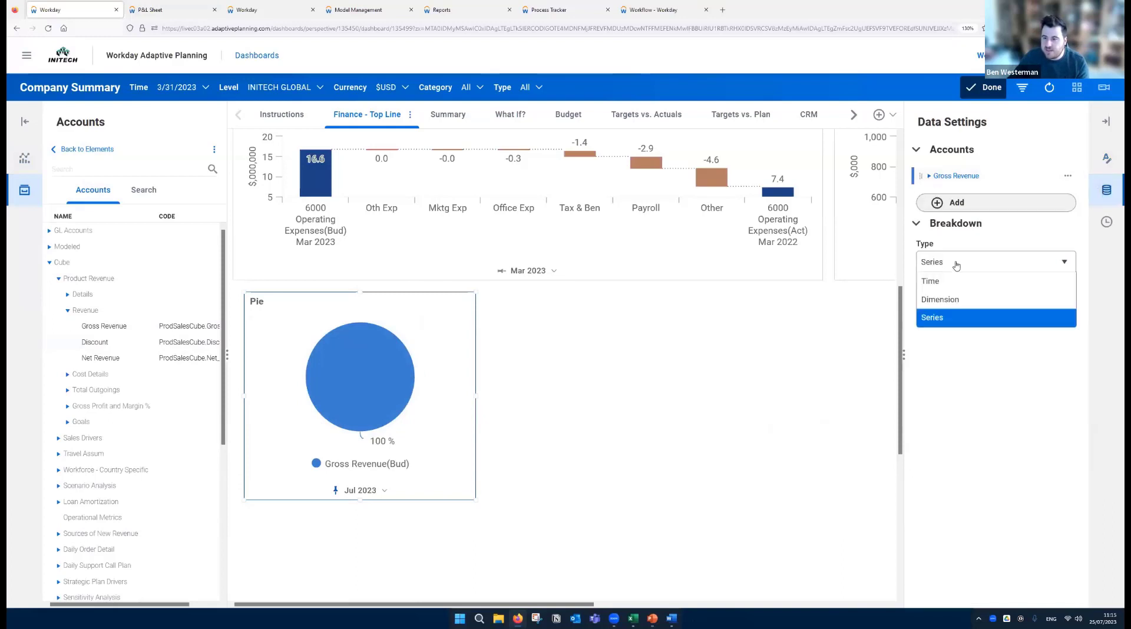
pyautogui.click(958, 298)
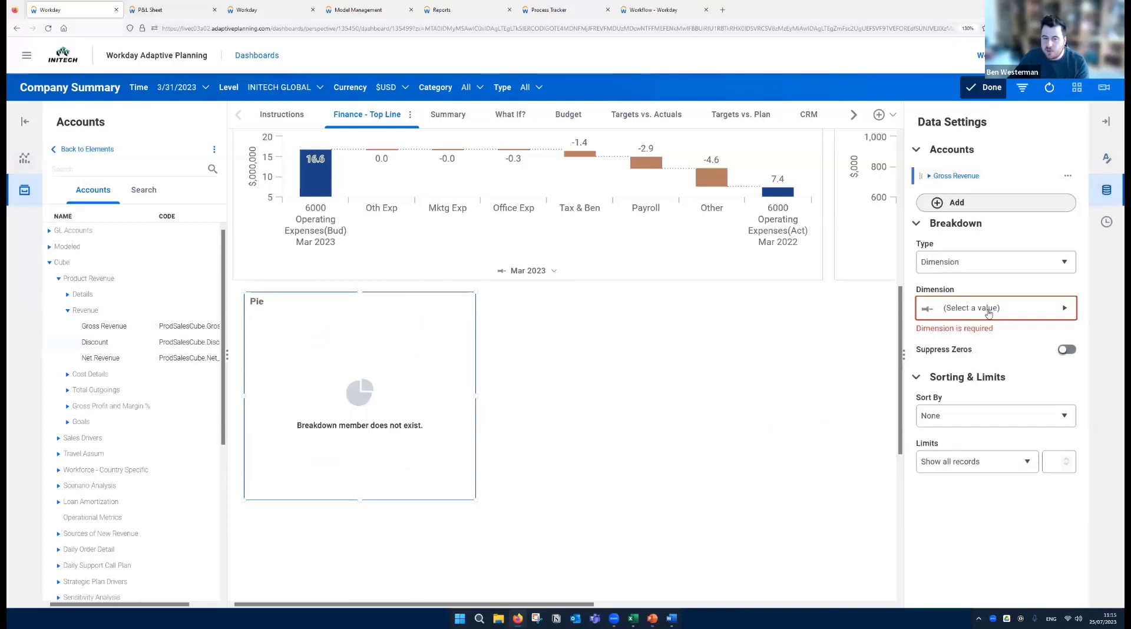
pyautogui.click(987, 309)
pyautogui.click(932, 210)
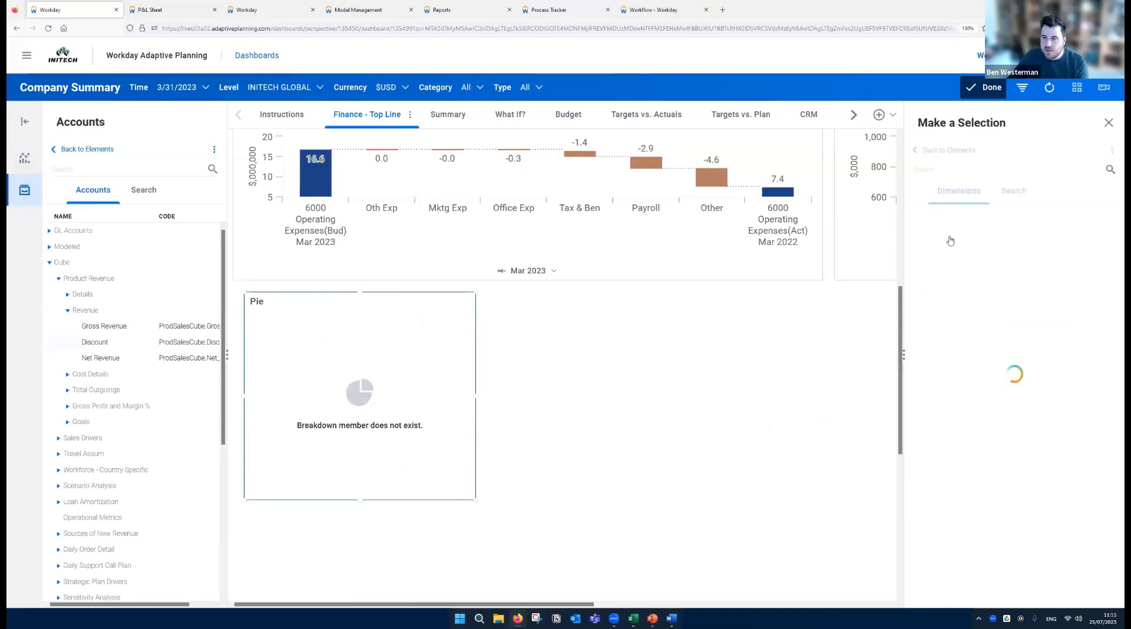
pyautogui.click(932, 263)
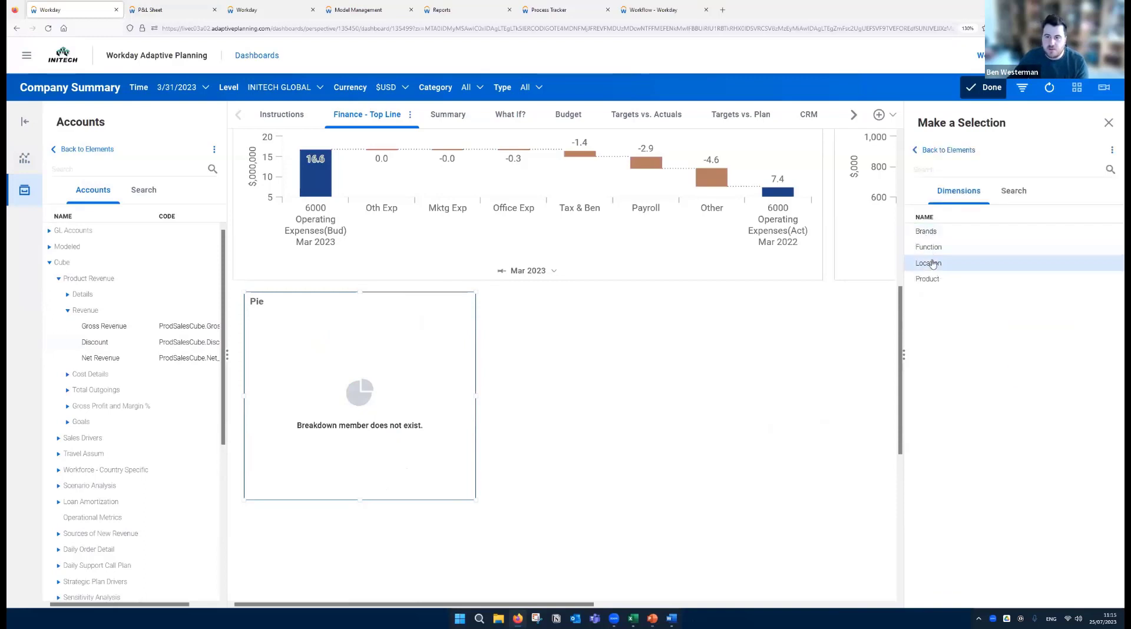
pyautogui.click(932, 263)
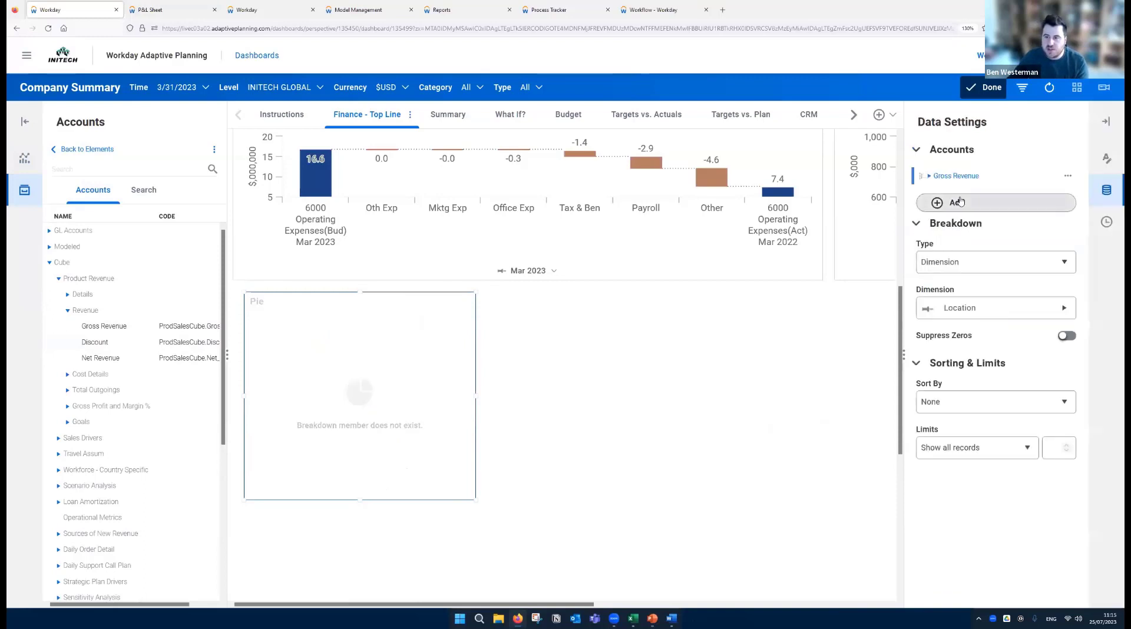
pyautogui.click(994, 93)
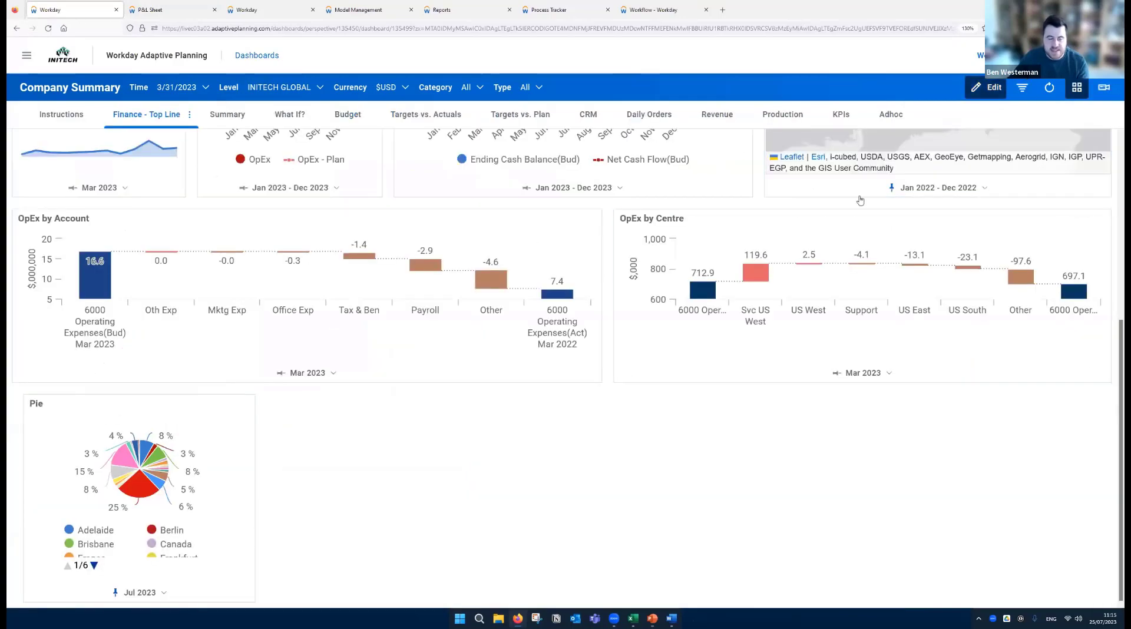
# - Reopen the dashboard for editing, enlarge the pie chart to nearly twice its width, and finish editing
pyautogui.click(986, 89)
pyautogui.click(413, 432)
pyautogui.scroll(-3, 471, 430)
pyautogui.moveTo(476, 402); pyautogui.dragTo(636, 498)
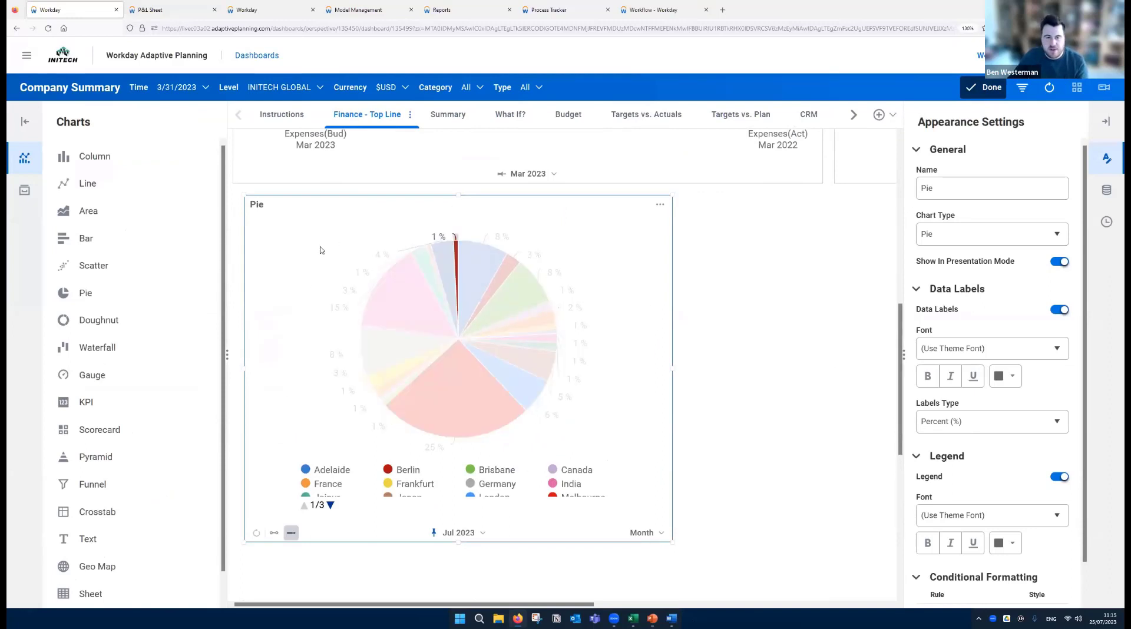
pyautogui.click(984, 87)
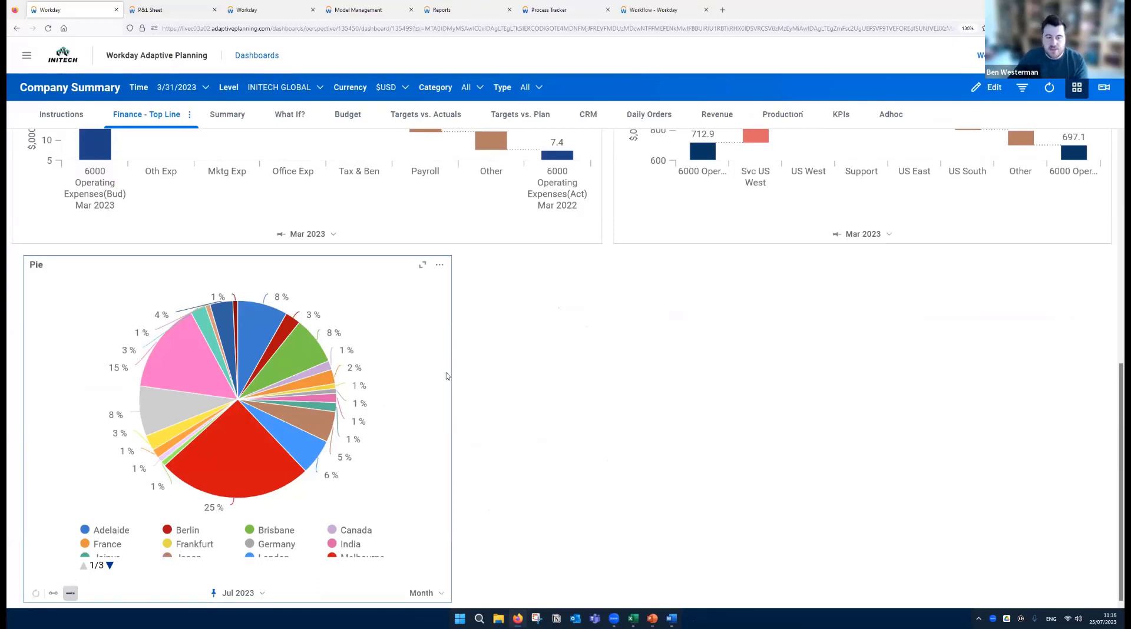
# - Delete the pie chart from the Finance - Top Line dashboard and leave edit mode
pyautogui.click(988, 89)
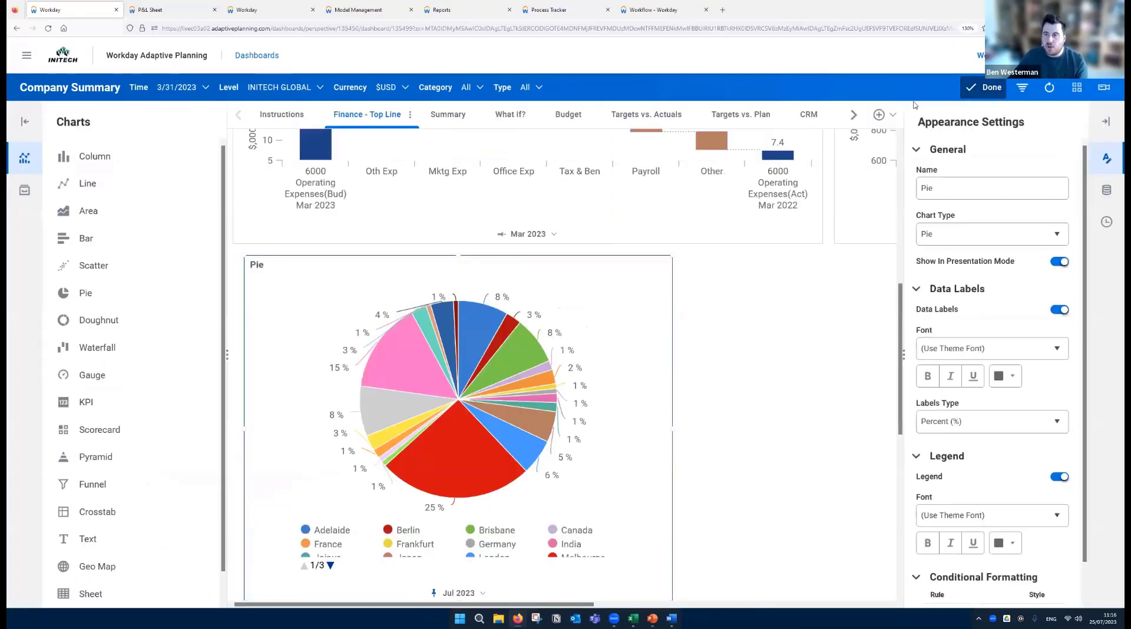
pyautogui.click(660, 265)
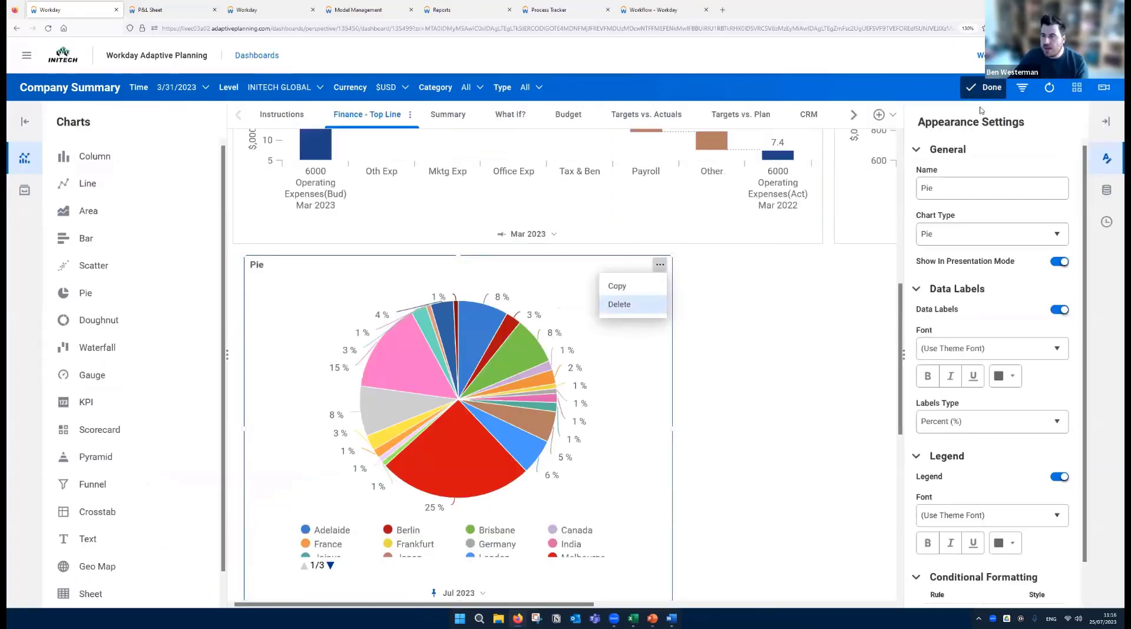
pyautogui.click(624, 300)
pyautogui.press('Return')
pyautogui.click(984, 87)
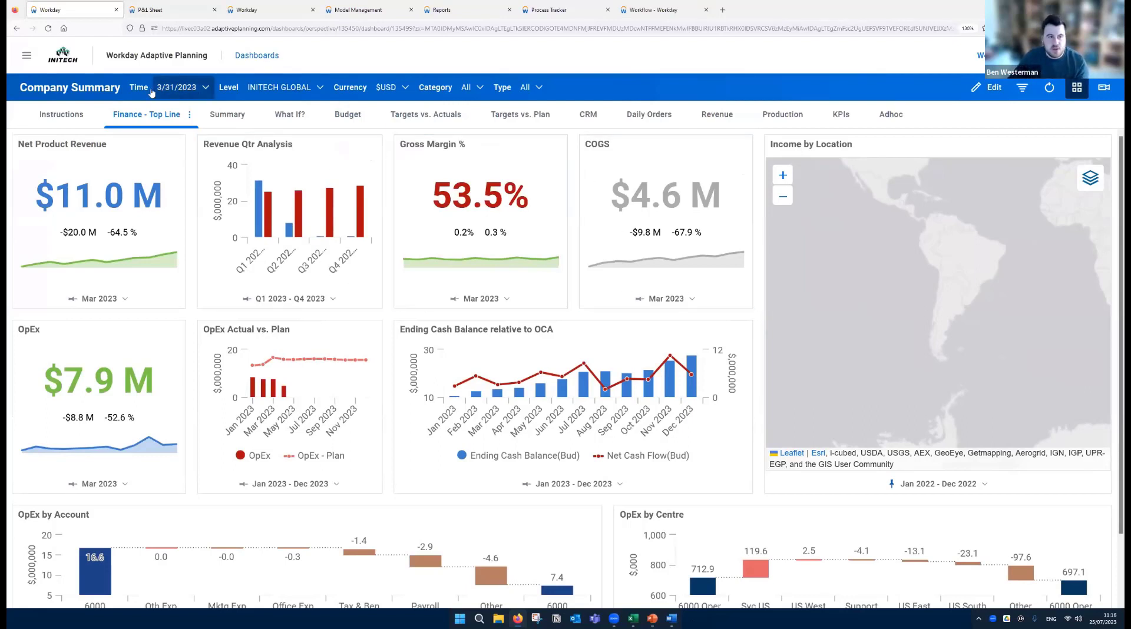
# - Filter the Company Summary dashboard to only the UK level, found in the Regions group of Company A
pyautogui.moveTo(923, 288); pyautogui.dragTo(929, 322)
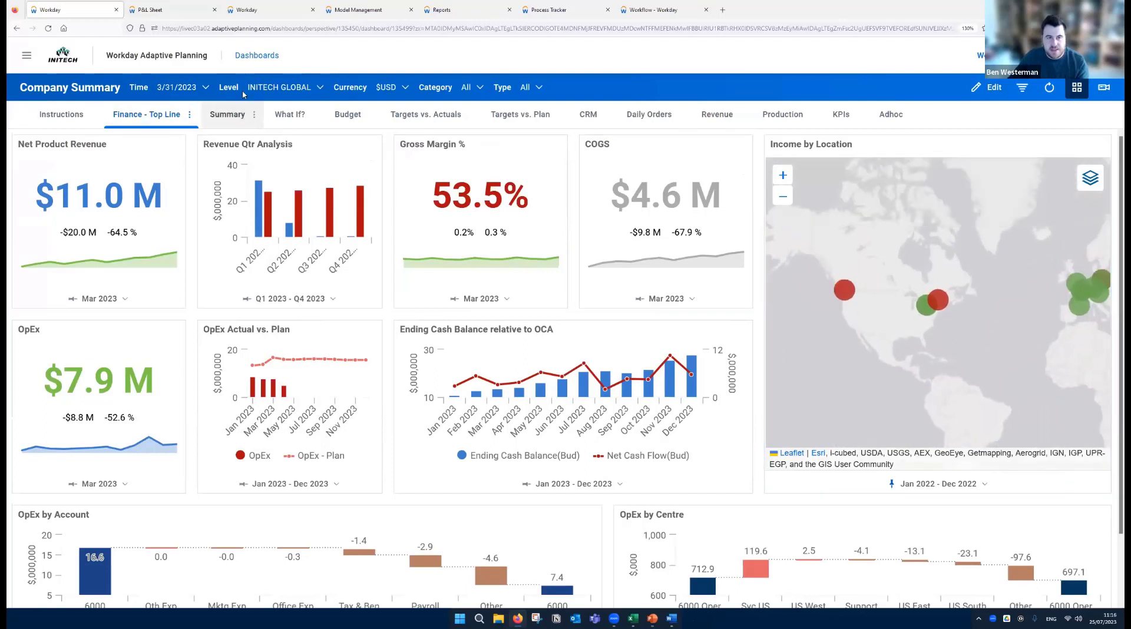
pyautogui.click(303, 88)
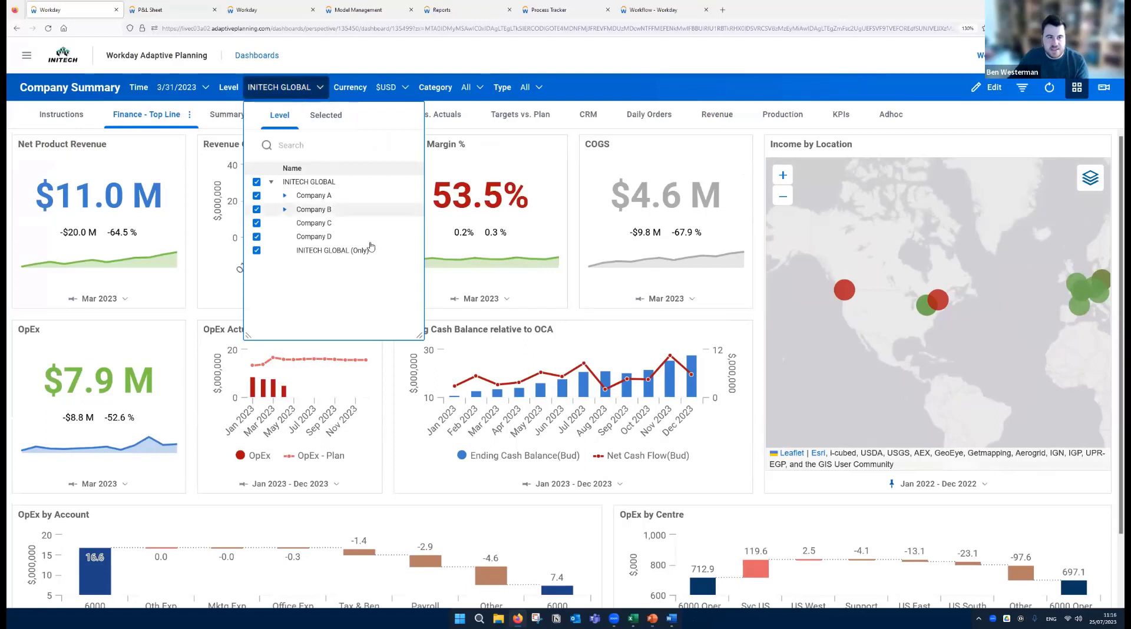
pyautogui.moveTo(422, 337); pyautogui.dragTo(462, 393)
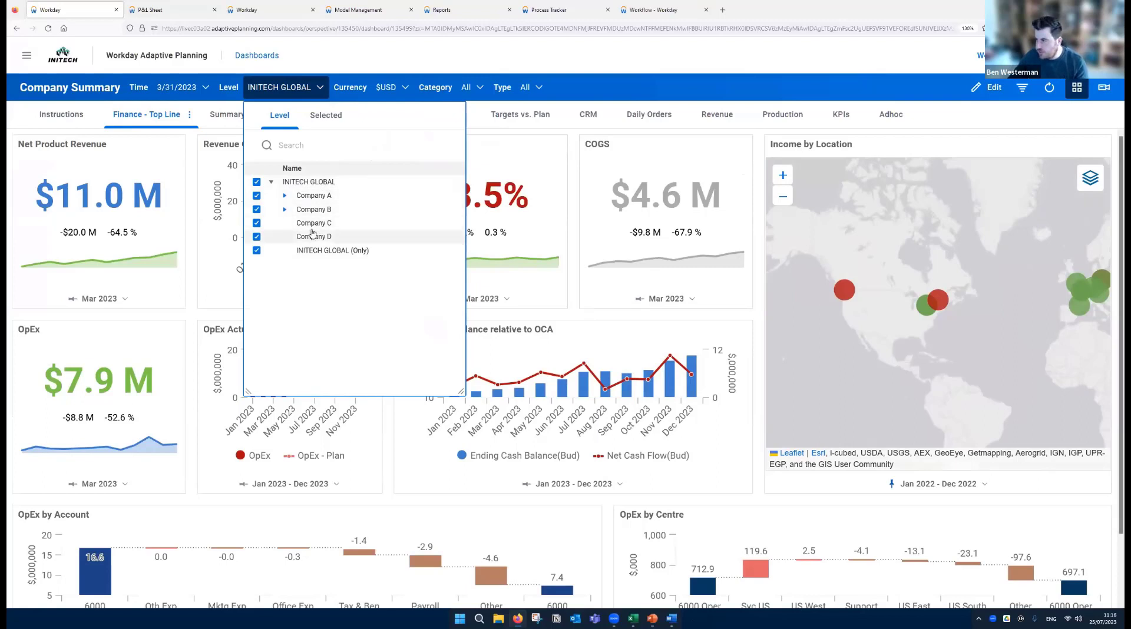
pyautogui.click(285, 196)
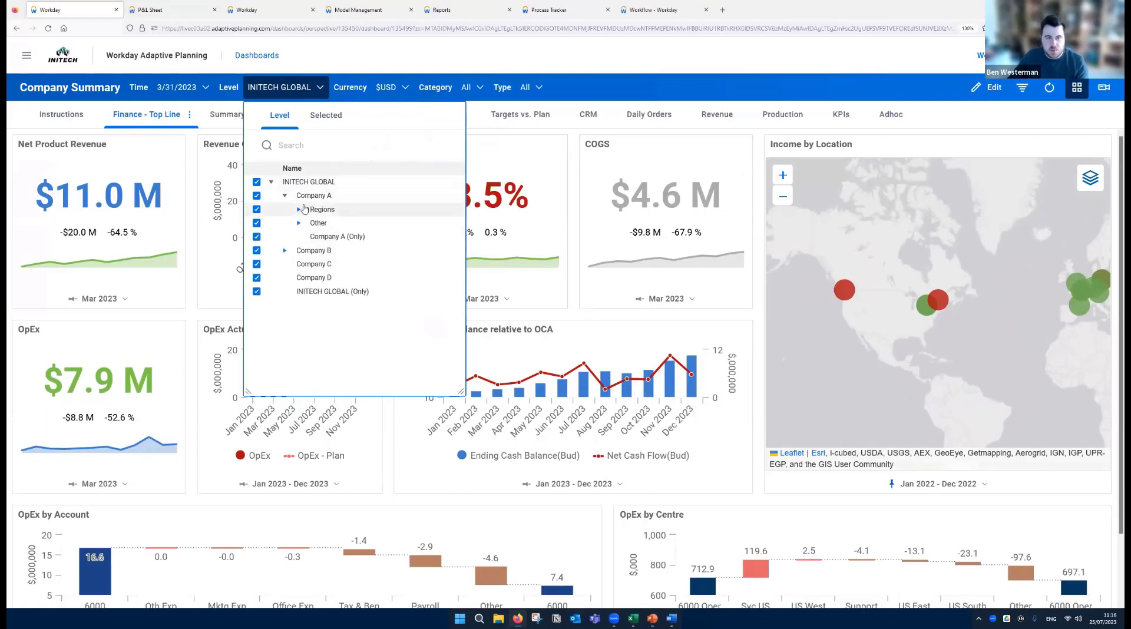
pyautogui.click(298, 209)
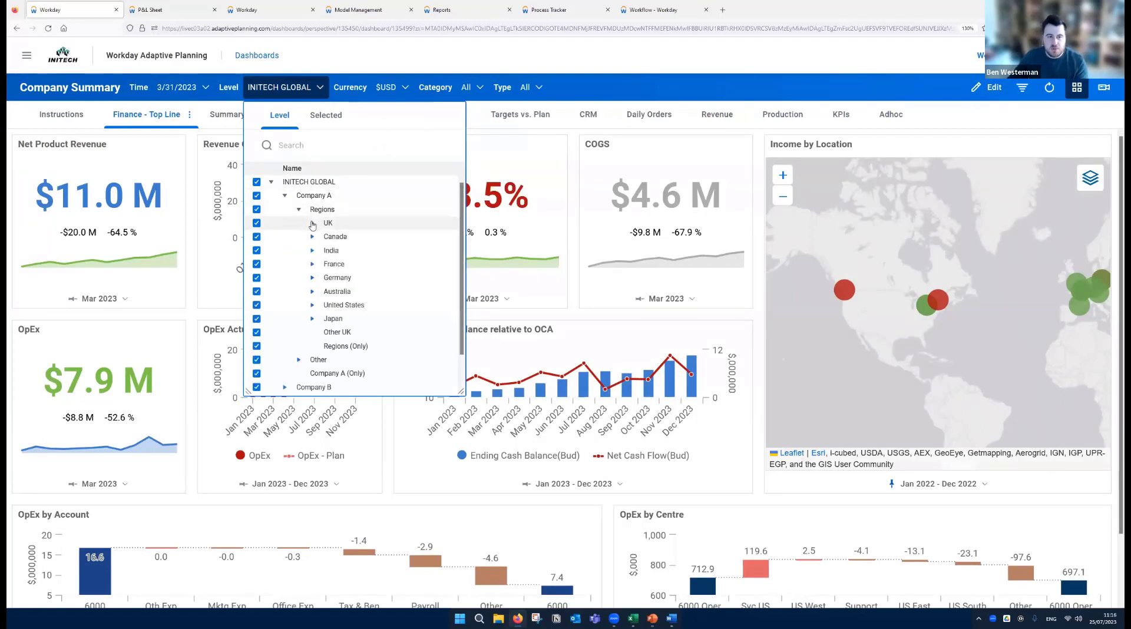
pyautogui.click(312, 223)
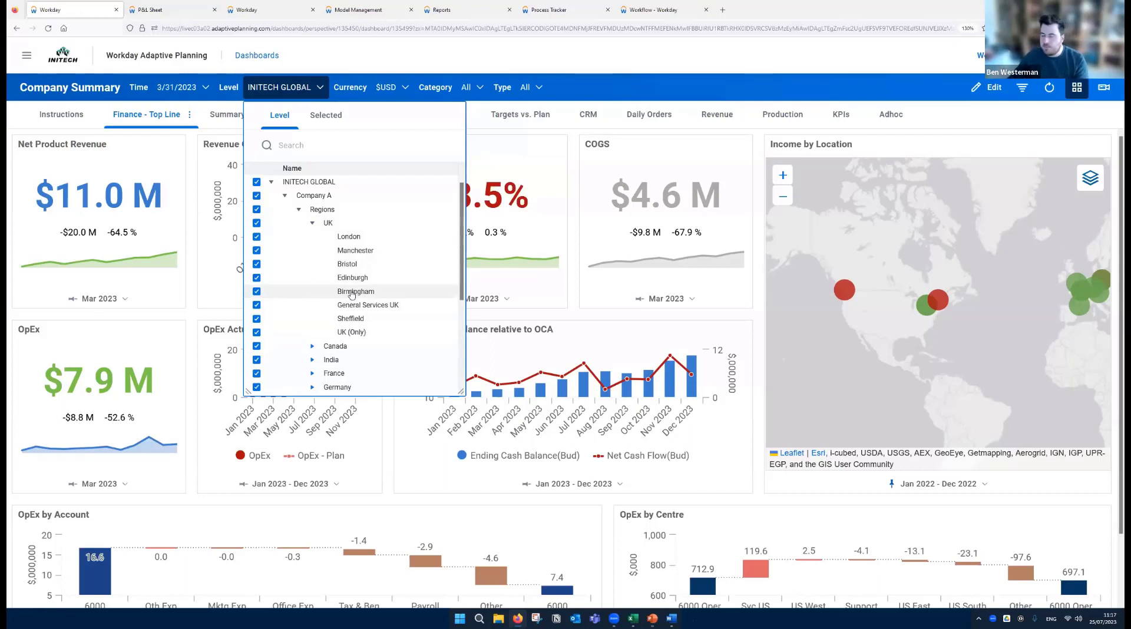
pyautogui.click(311, 224)
pyautogui.click(338, 227)
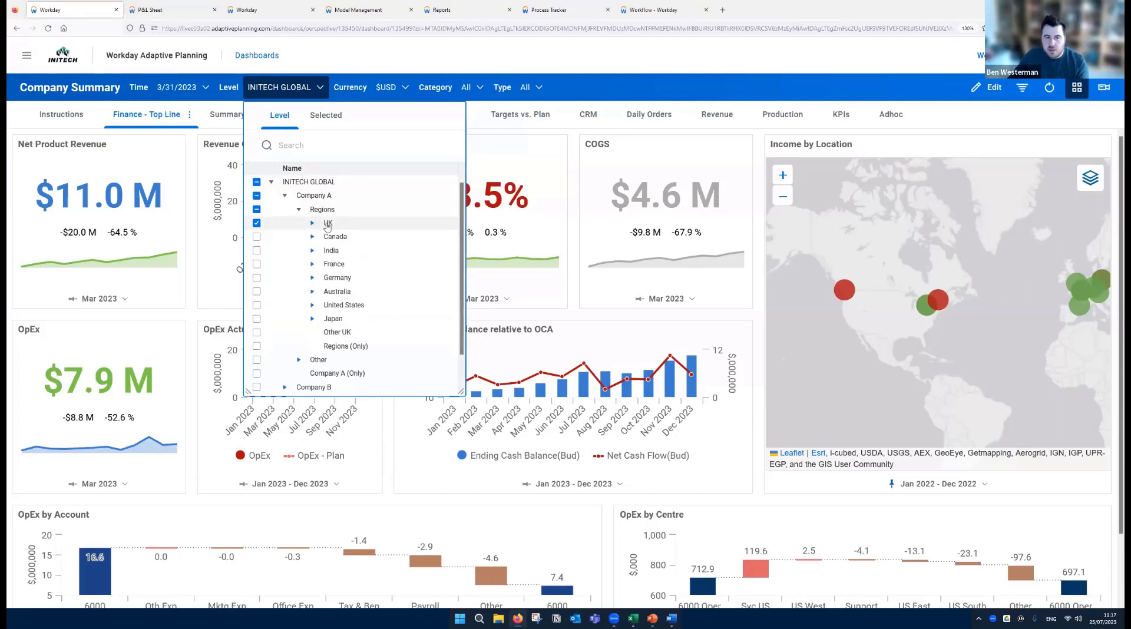
pyautogui.click(639, 91)
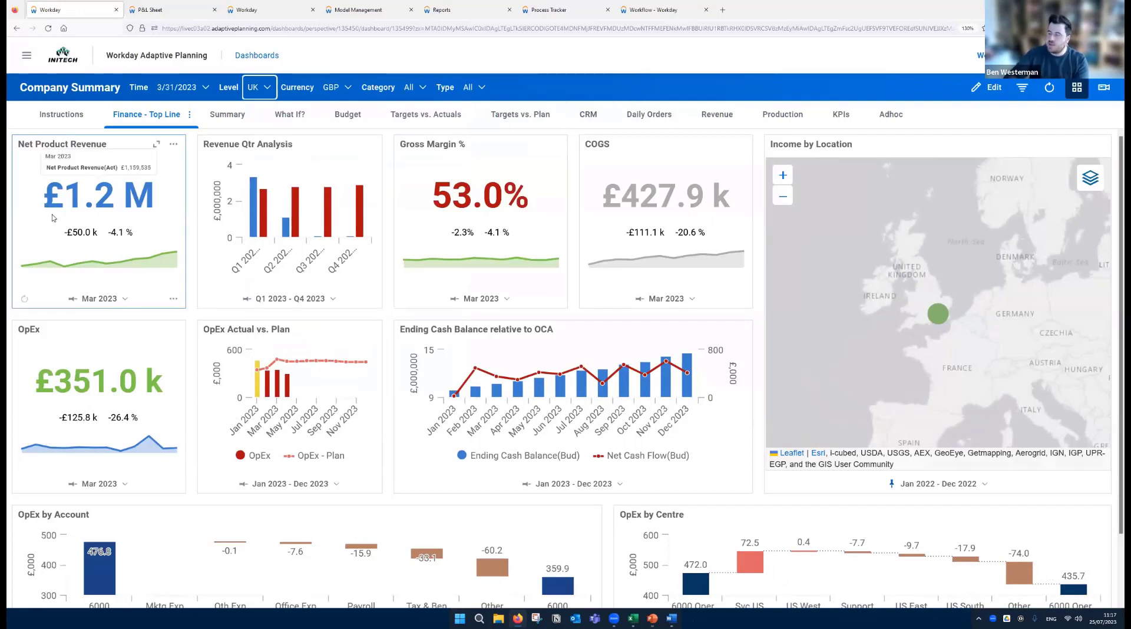
# - Switch the dashboard's currency to $USD and reset its level filter to INITECH GLOBAL
pyautogui.click(341, 93)
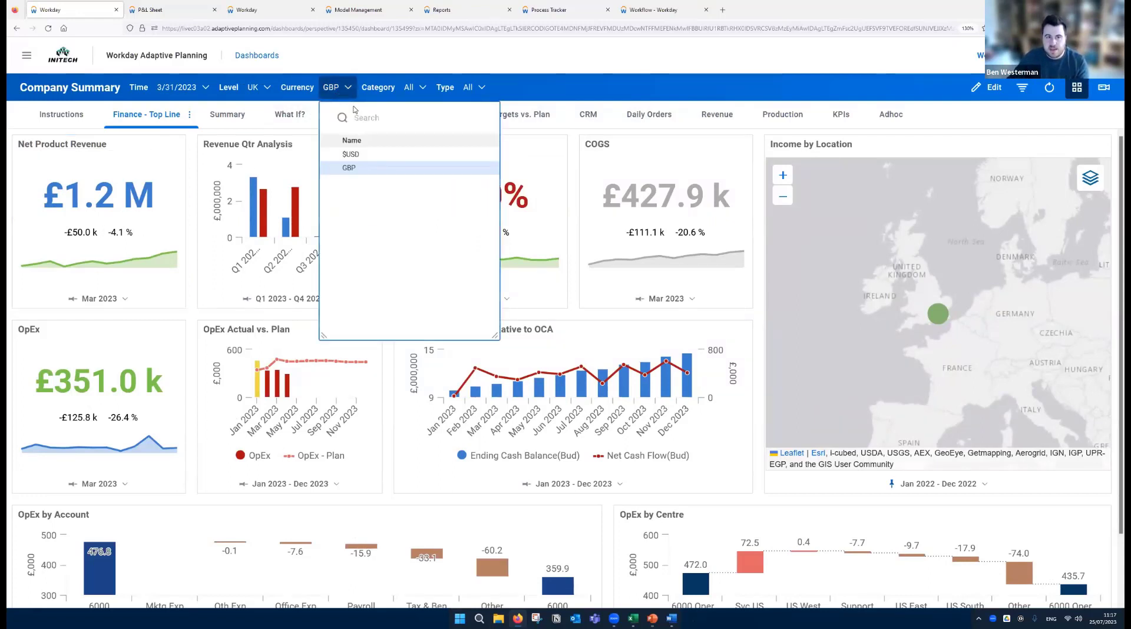
pyautogui.click(351, 155)
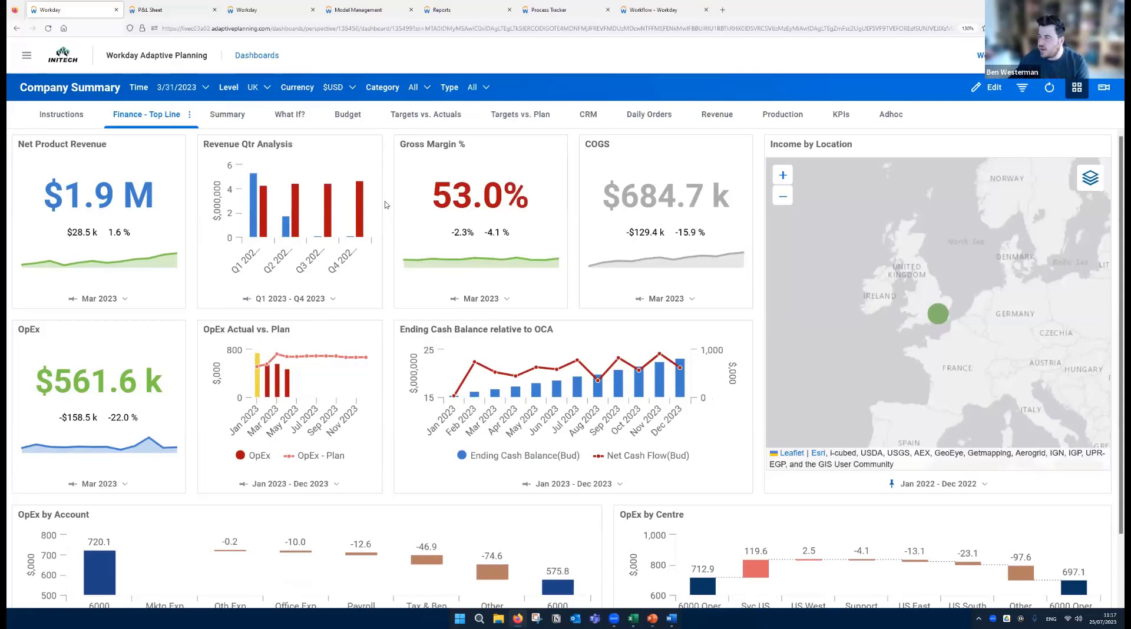
pyautogui.click(259, 91)
pyautogui.click(298, 182)
pyautogui.click(573, 79)
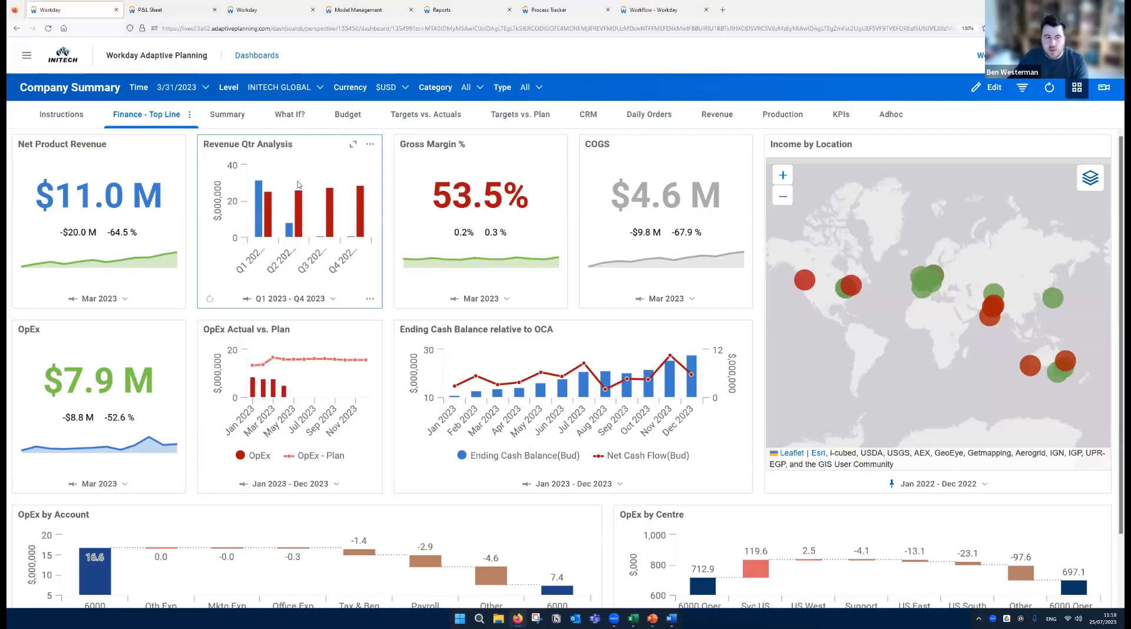
# - Drill into the Q2 2023 actual net revenue bar of Revenue Qtr Analysis by Location
pyautogui.moveTo(289, 232)
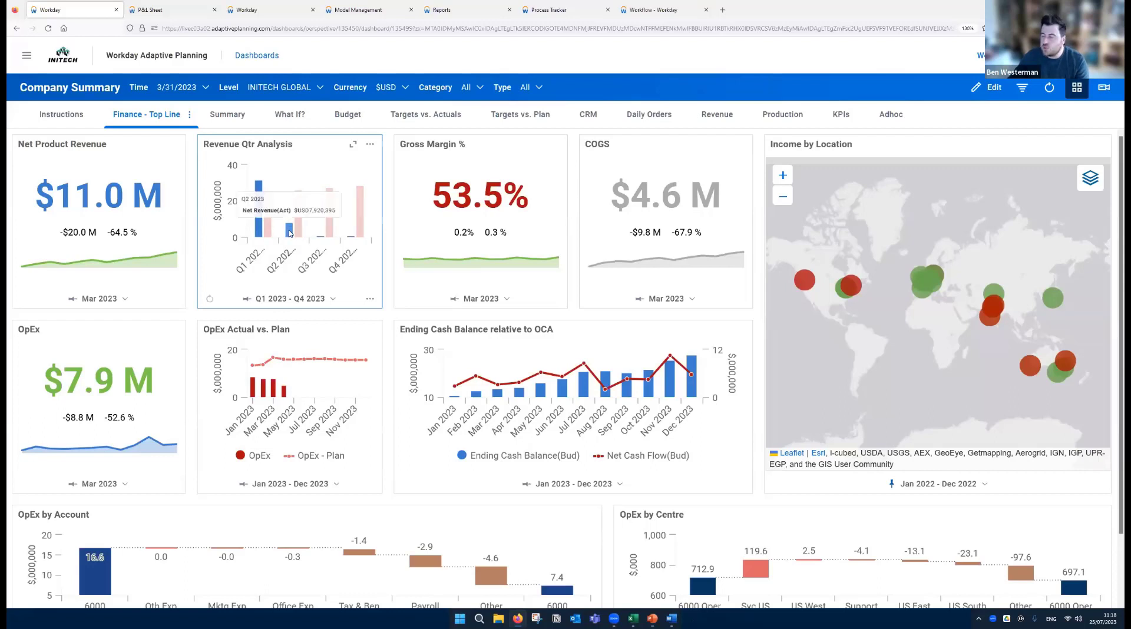
pyautogui.press('Tab')
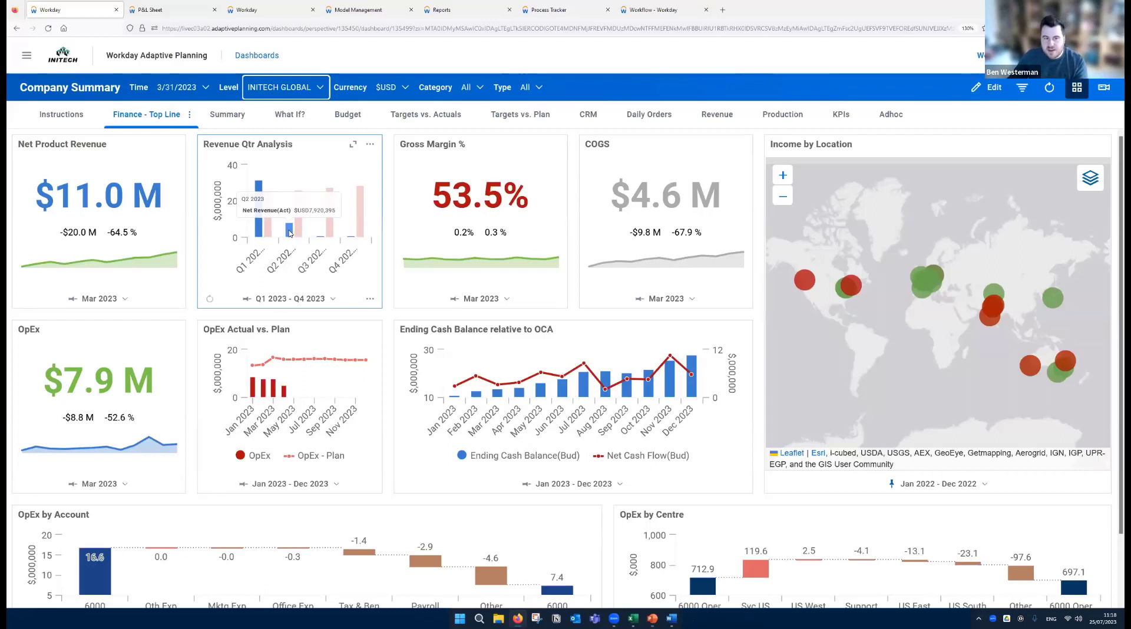
pyautogui.click(289, 234)
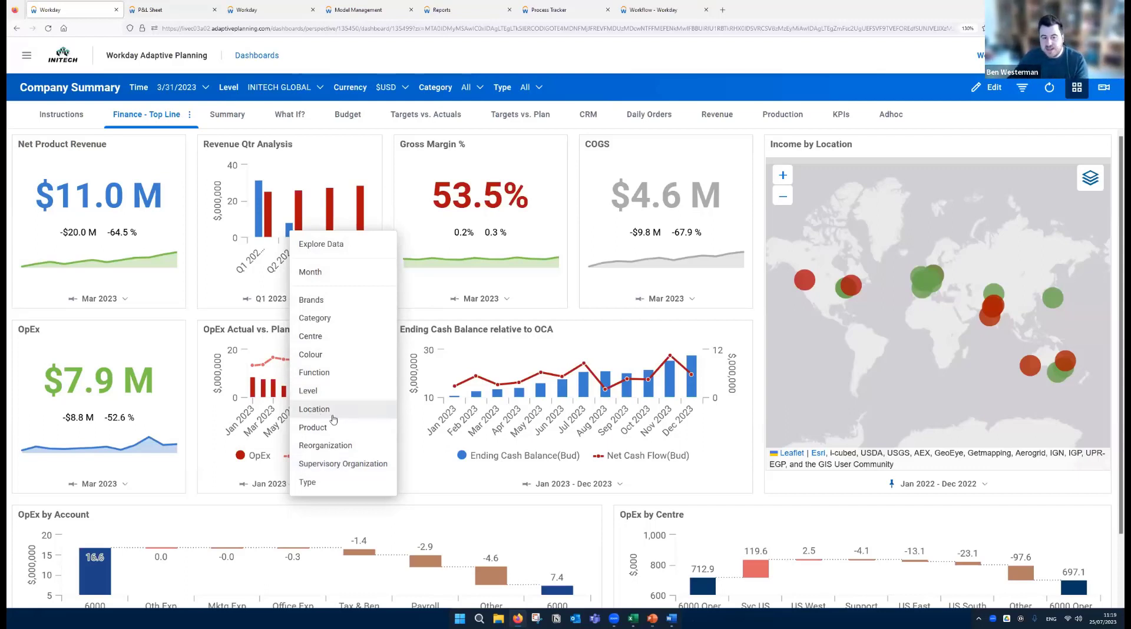
pyautogui.click(310, 415)
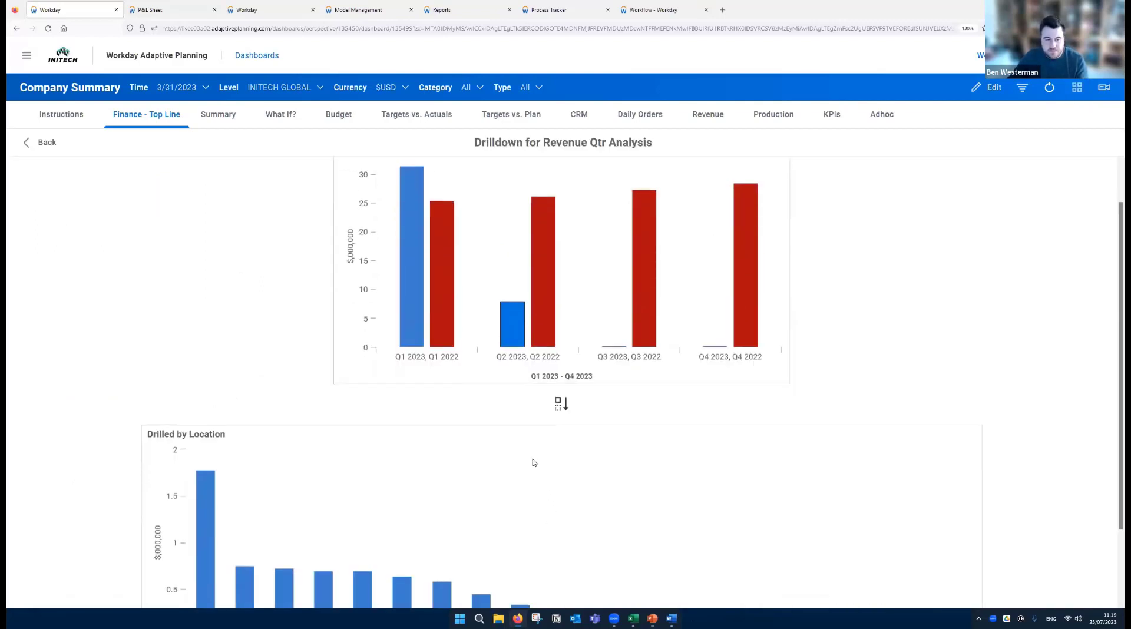
pyautogui.scroll(-3, 533, 462)
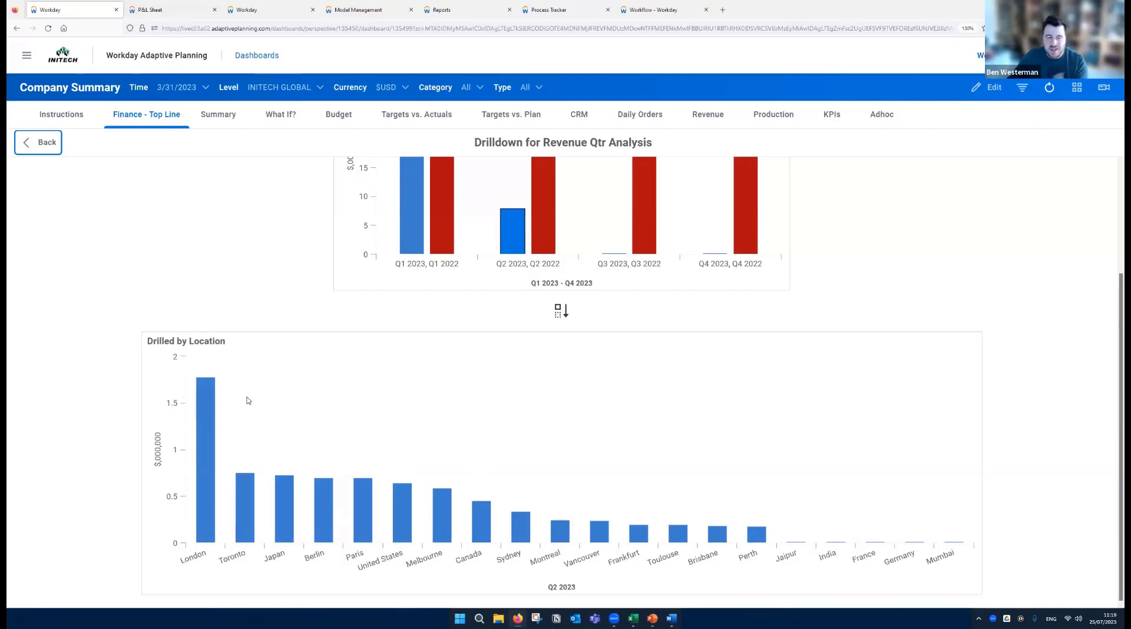
# - Drill the London bar in the location breakdown down by Product and view the resulting chart
pyautogui.moveTo(205, 412)
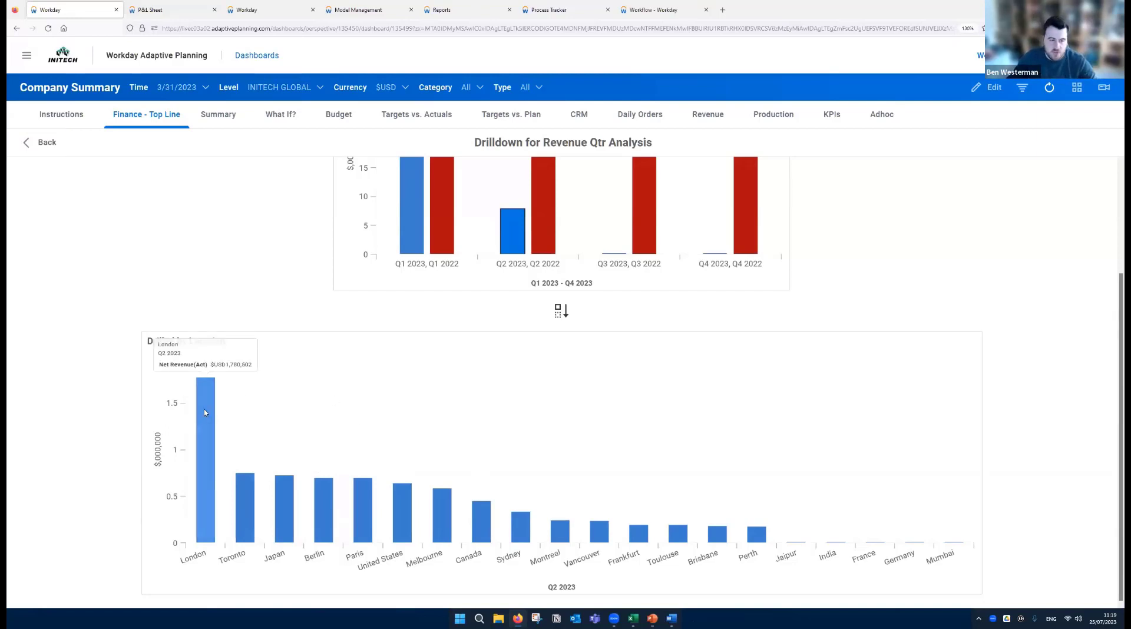
pyautogui.click(204, 412)
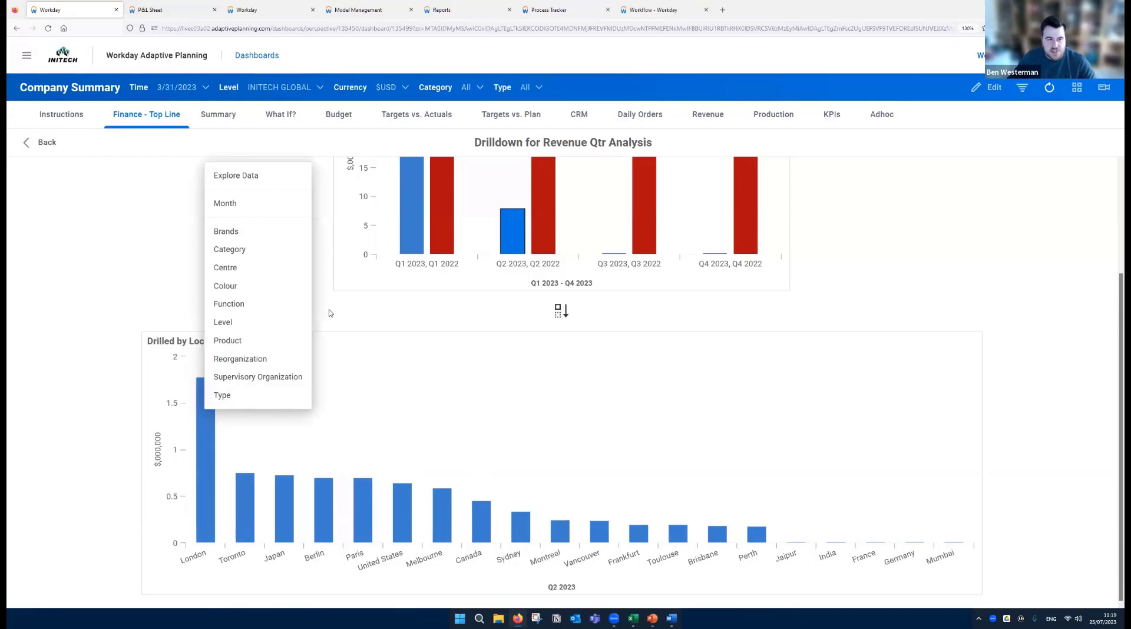
pyautogui.click(232, 346)
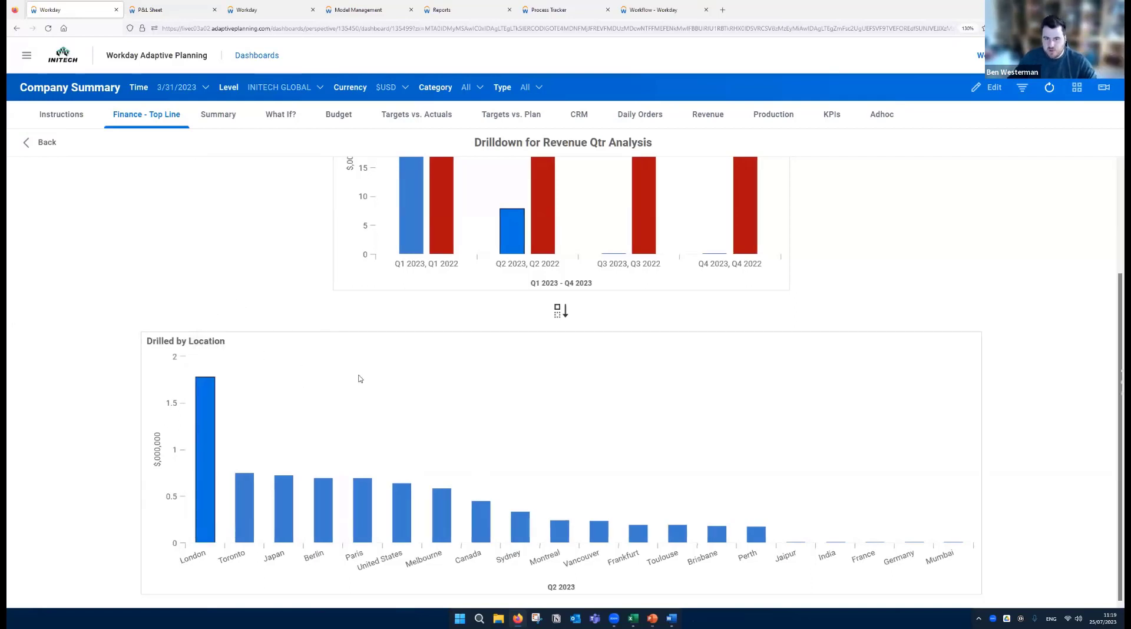
pyautogui.scroll(-1, 385, 376)
pyautogui.scroll(-5, 386, 376)
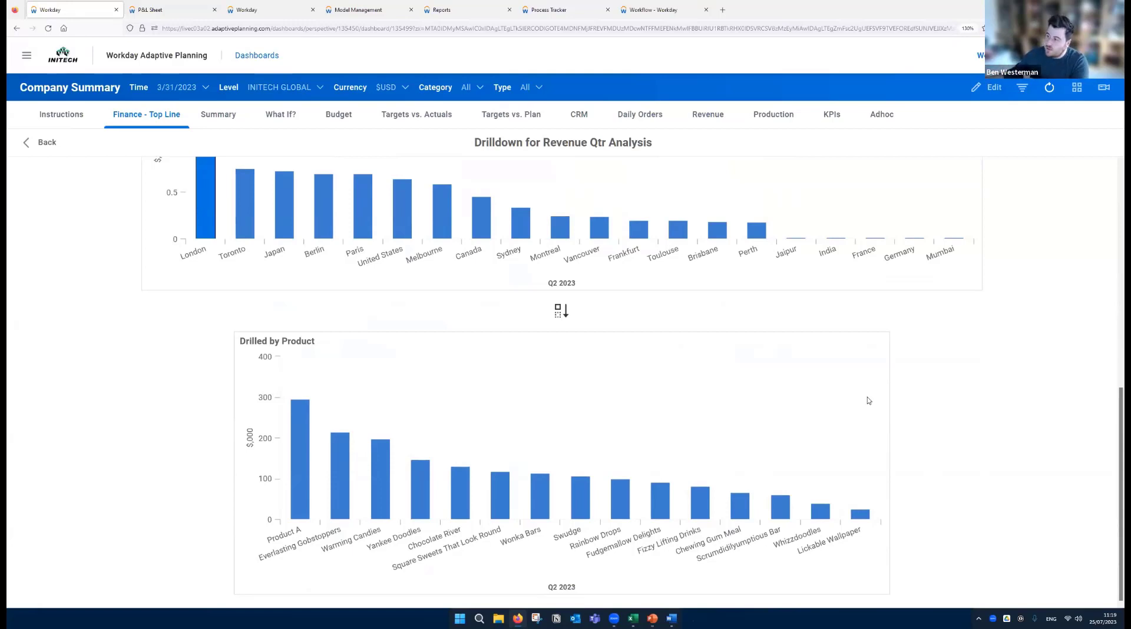
# - Drill the London bar down by Brands instead, view the chart, and return to the Finance - Top Line dashboard
pyautogui.scroll(3, 595, 394)
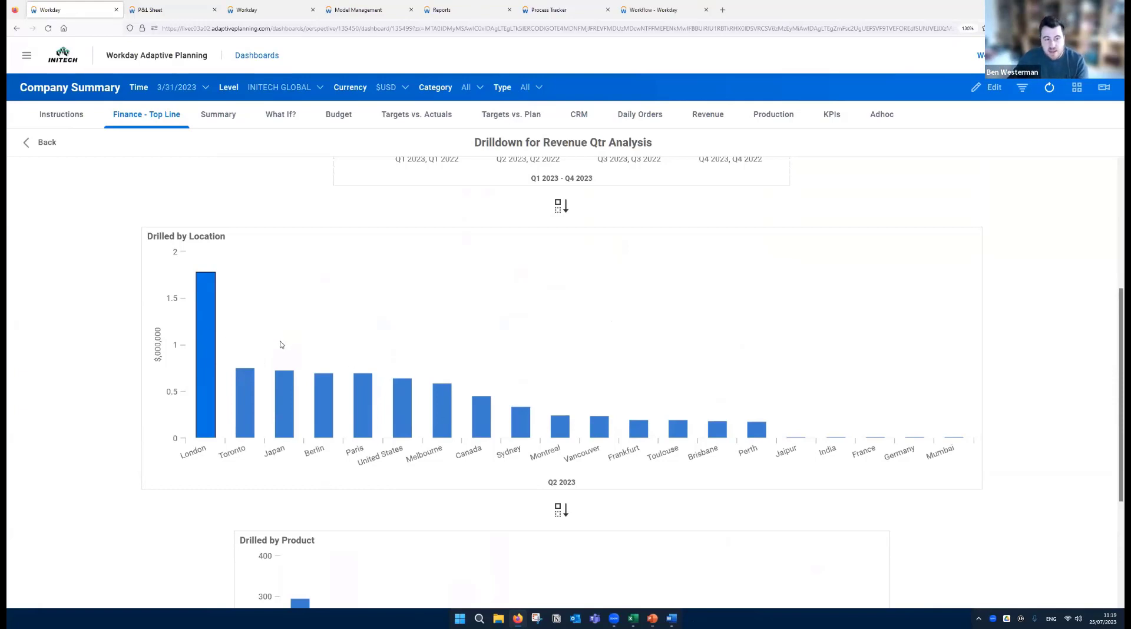
pyautogui.scroll(-2, 277, 352)
pyautogui.scroll(2, 306, 475)
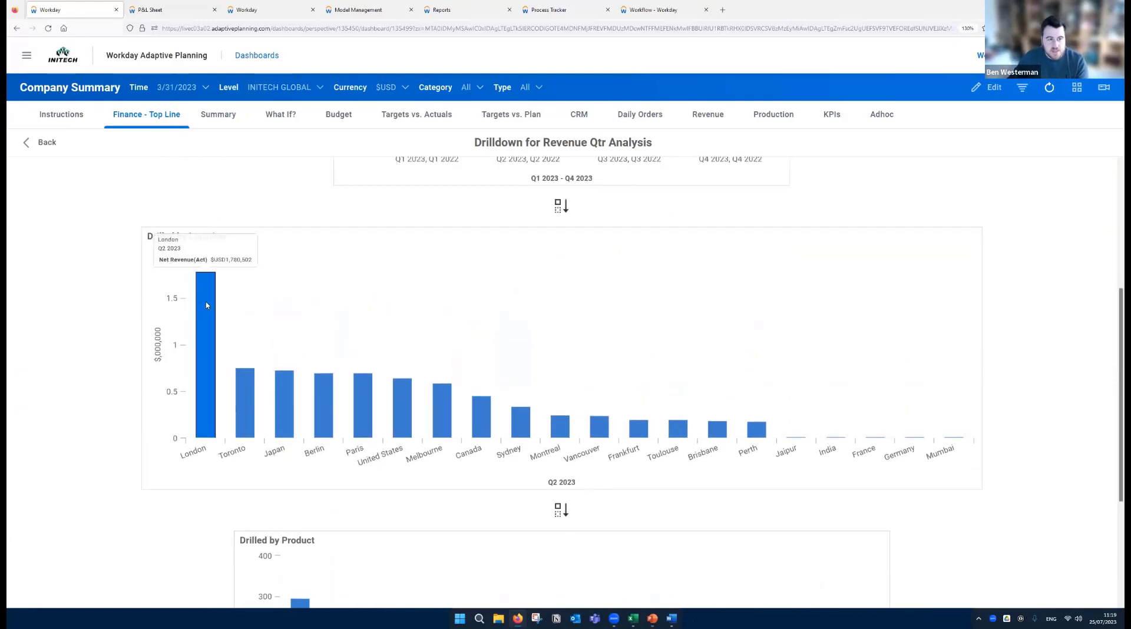
pyautogui.click(199, 333)
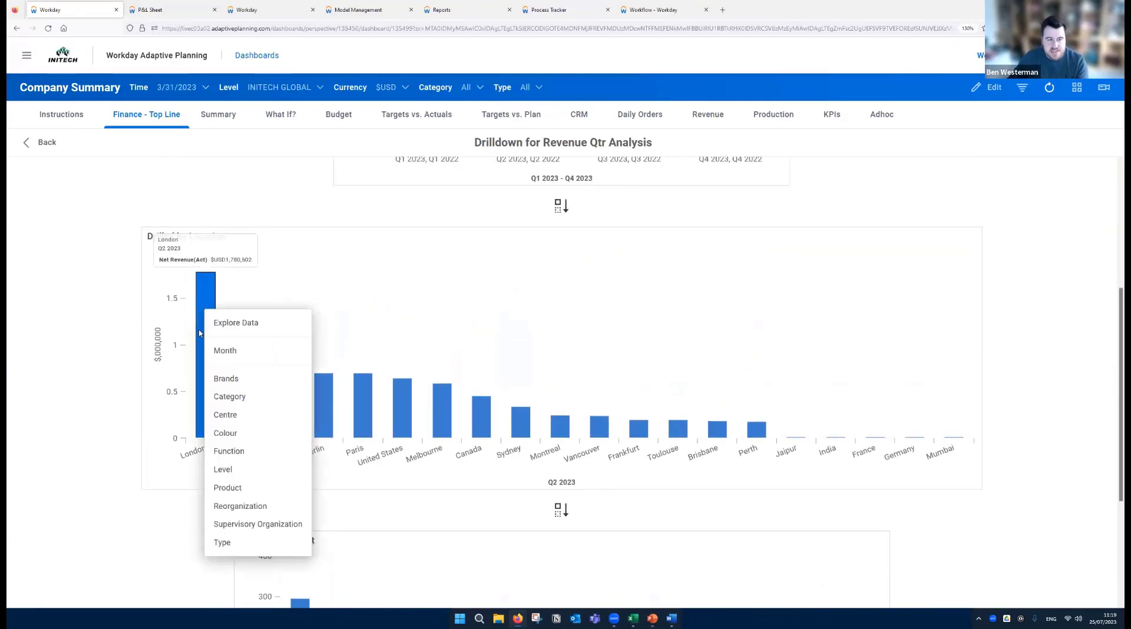
pyautogui.click(225, 380)
pyautogui.scroll(-4, 562, 385)
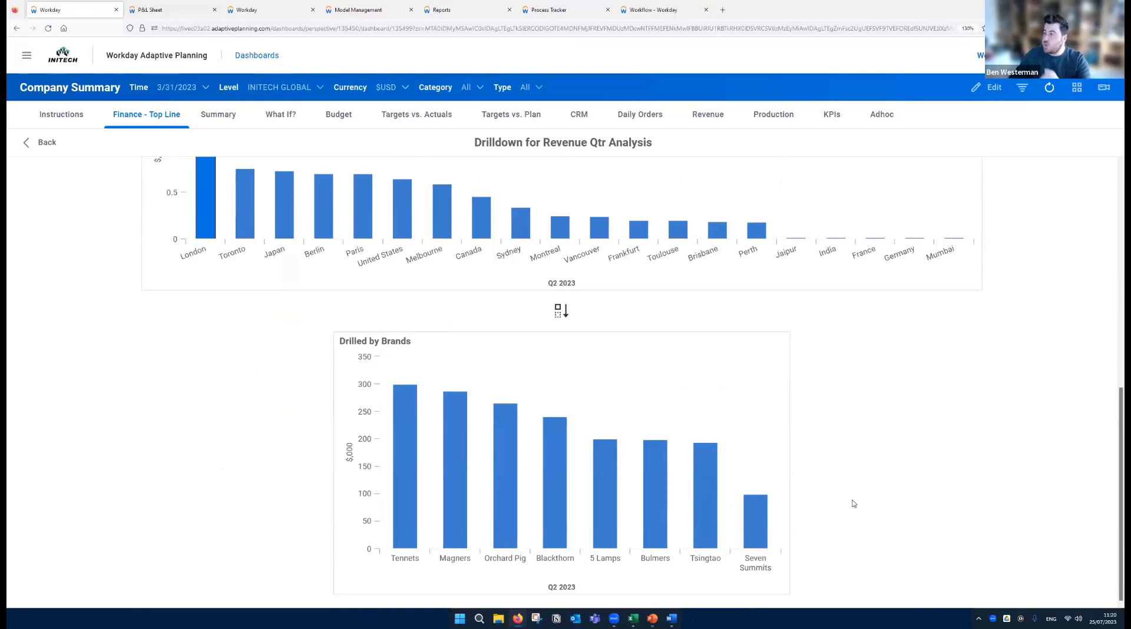
pyautogui.click(39, 143)
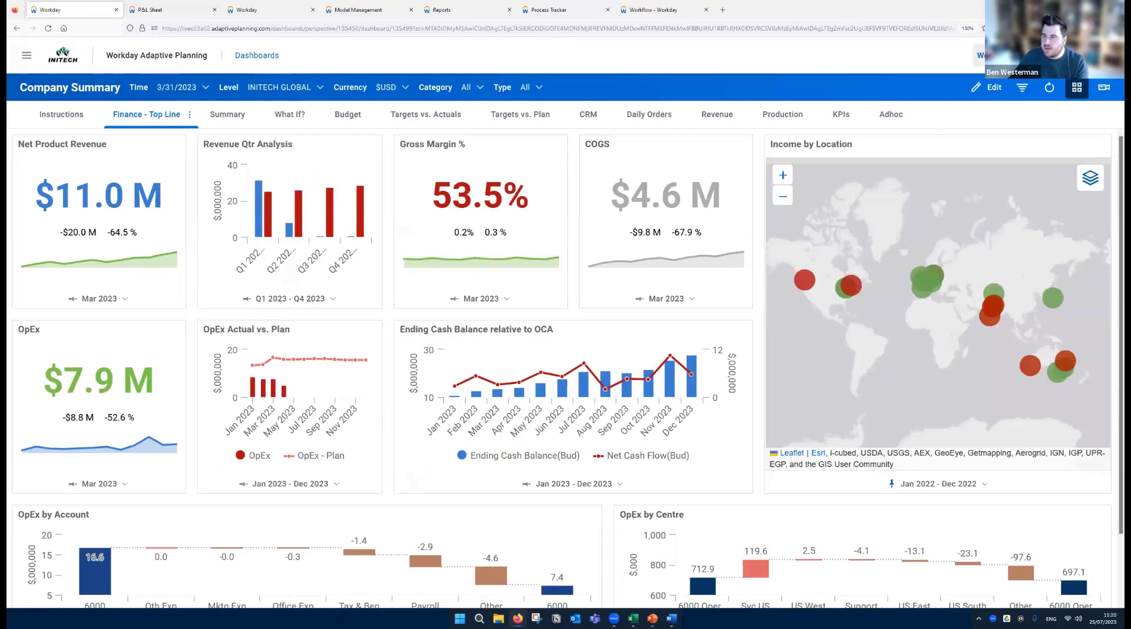
# - Switch the dashboard's version to 3+9 Forecast and return it to Working Budget
pyautogui.click(1011, 56)
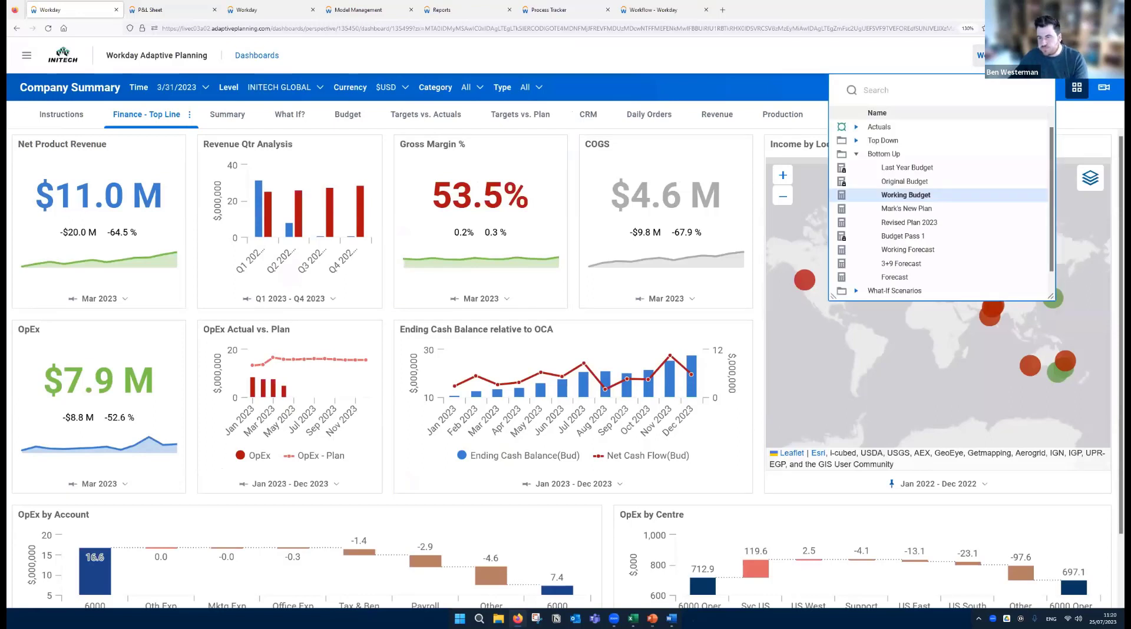
pyautogui.moveTo(832, 298); pyautogui.dragTo(818, 388)
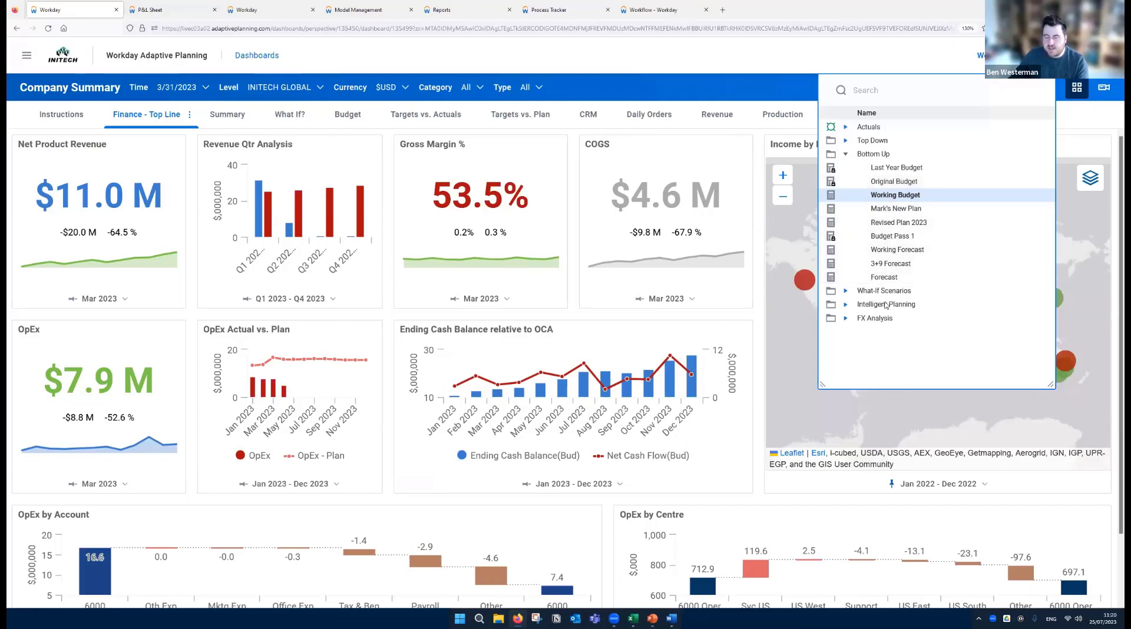
pyautogui.click(846, 318)
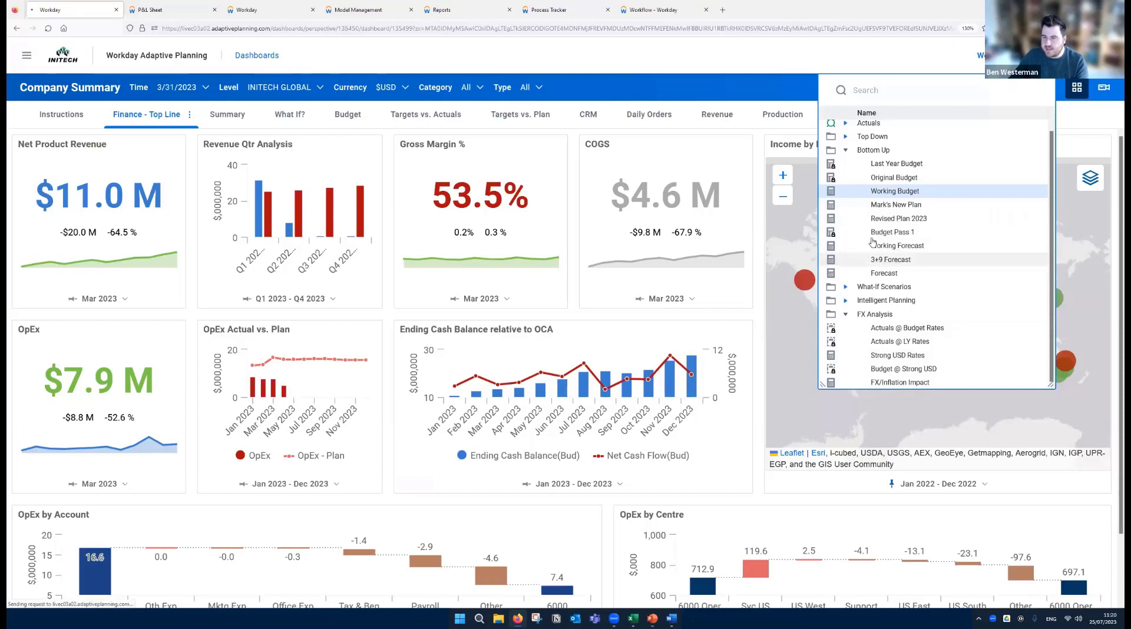
pyautogui.click(895, 260)
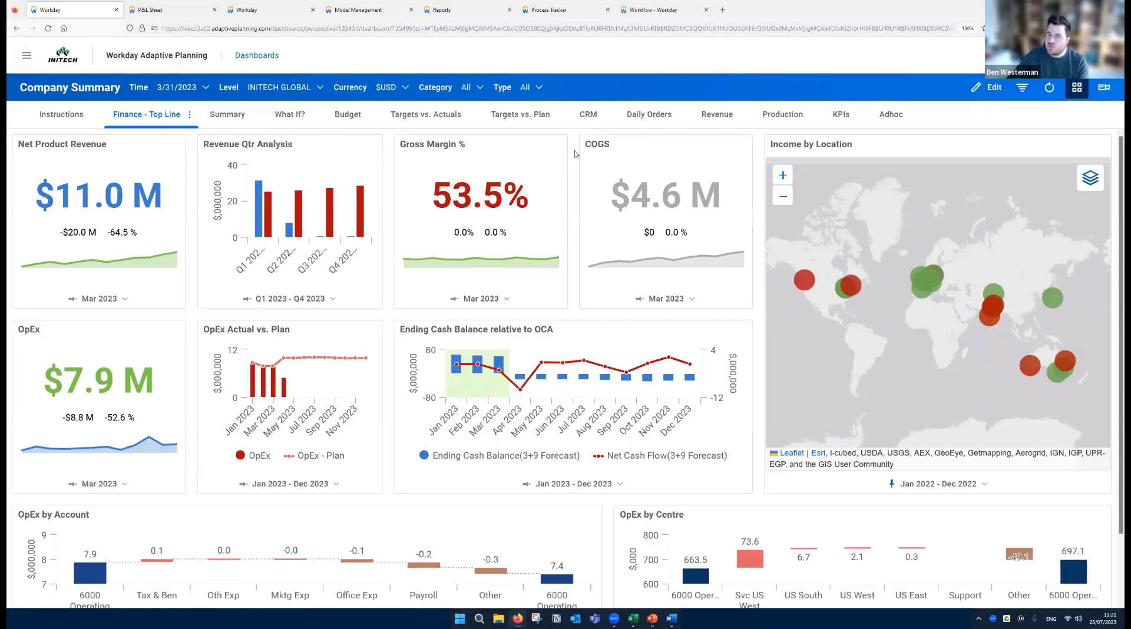
pyautogui.click(1020, 55)
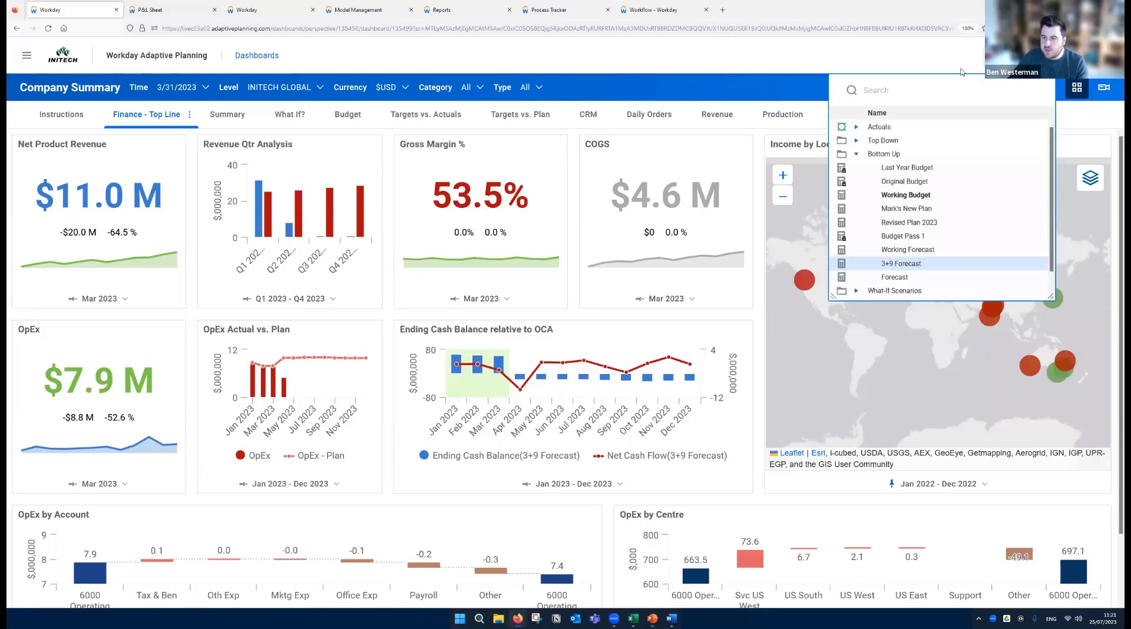
pyautogui.click(895, 194)
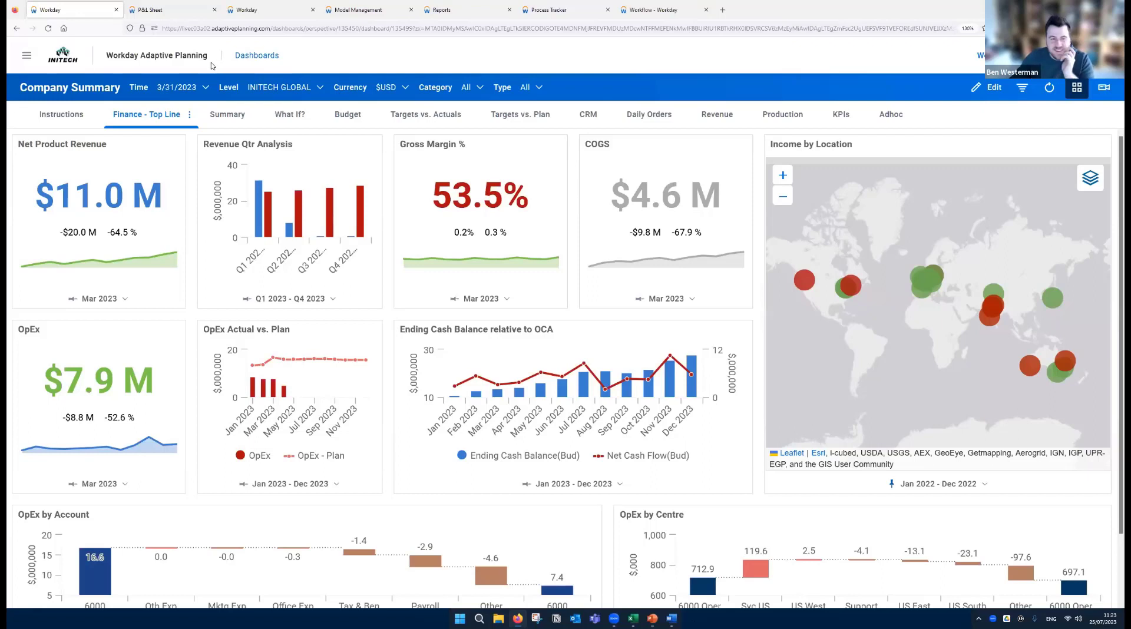
# - View the charts on the CRM dashboard and return to Finance - Top Line
pyautogui.click(586, 115)
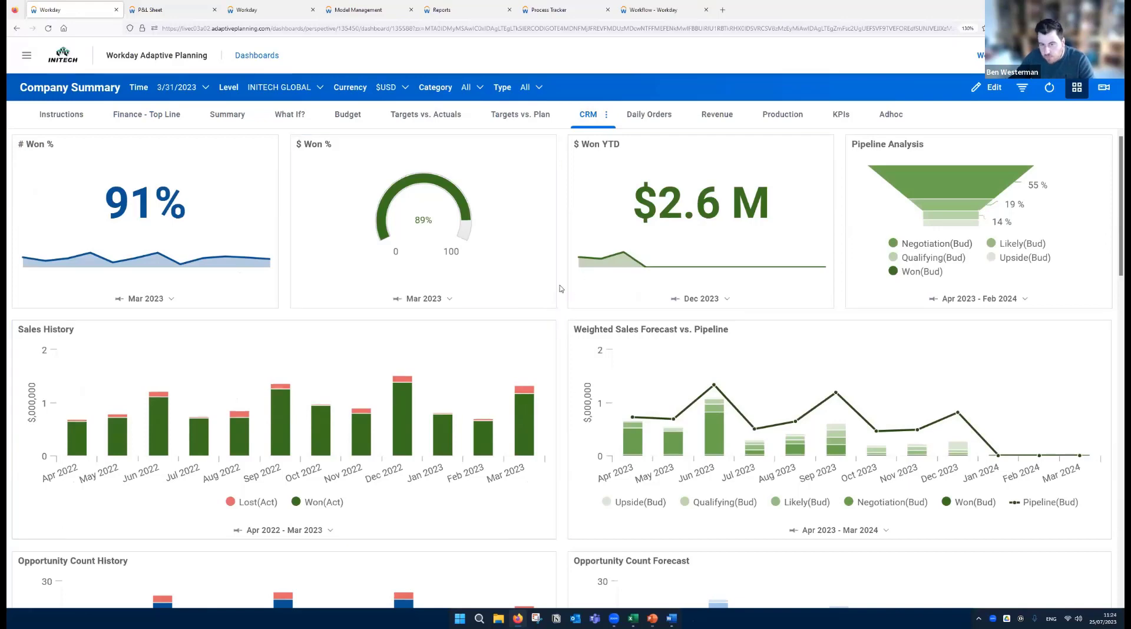
pyautogui.click(164, 118)
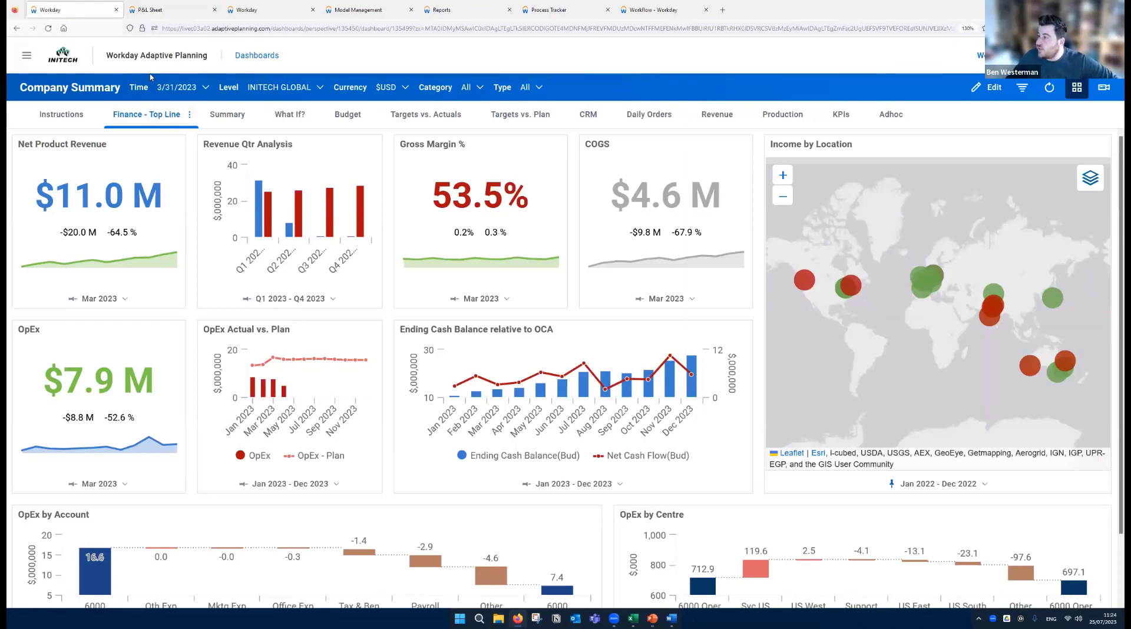
pyautogui.click(34, 56)
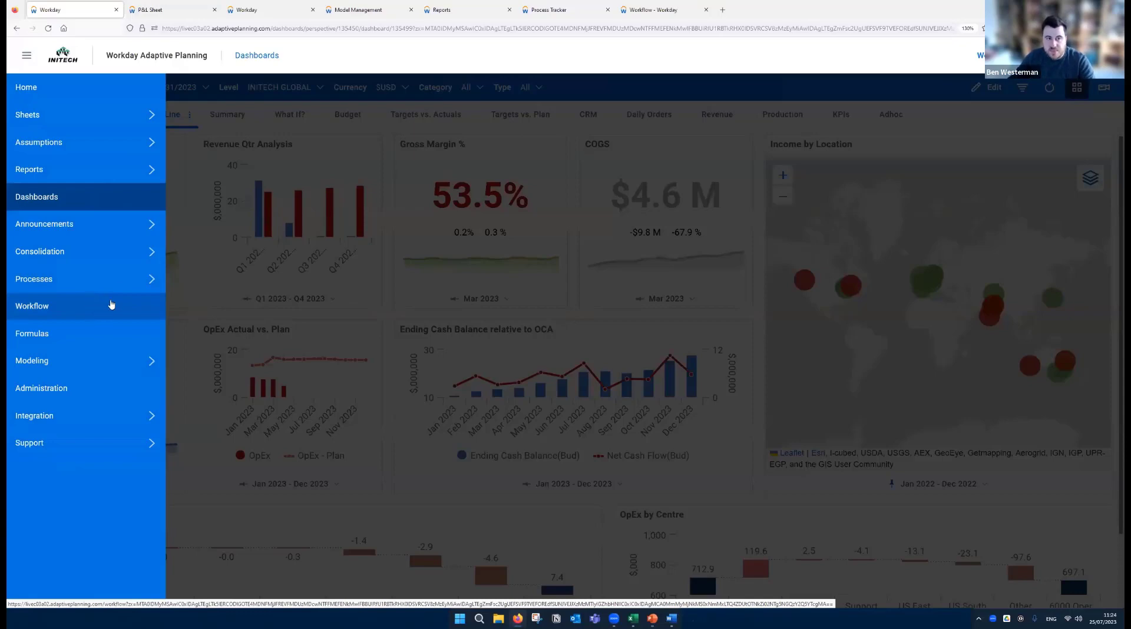
pyautogui.click(377, 93)
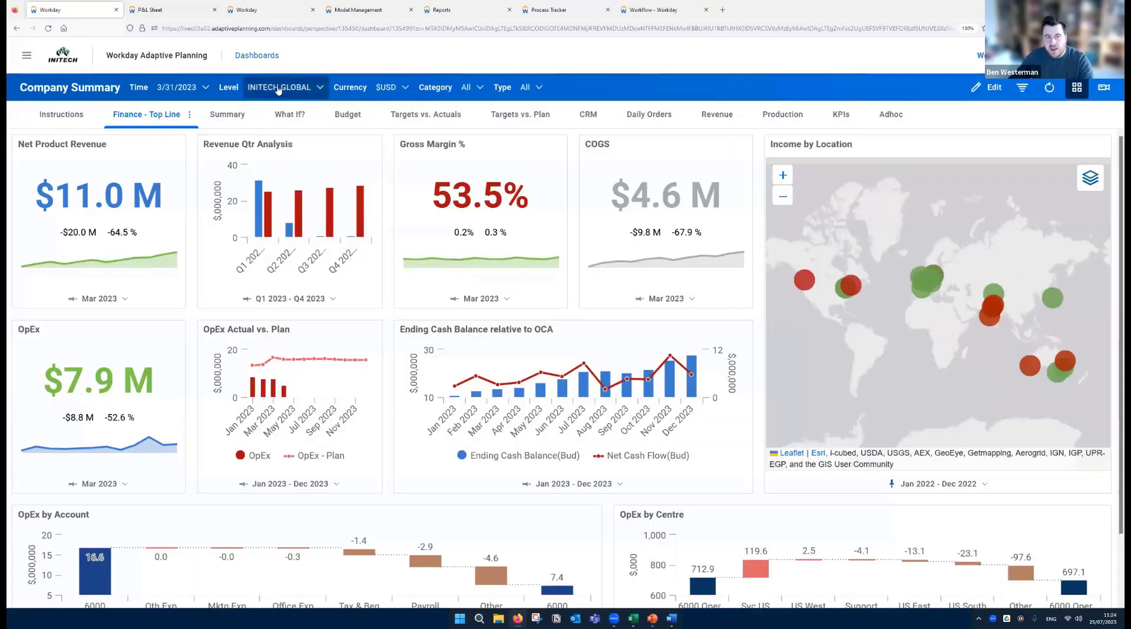
# - Expand Company A and its Regions in the dashboard's level filter to view the hierarchy, and leave the selection as it is
pyautogui.click(278, 89)
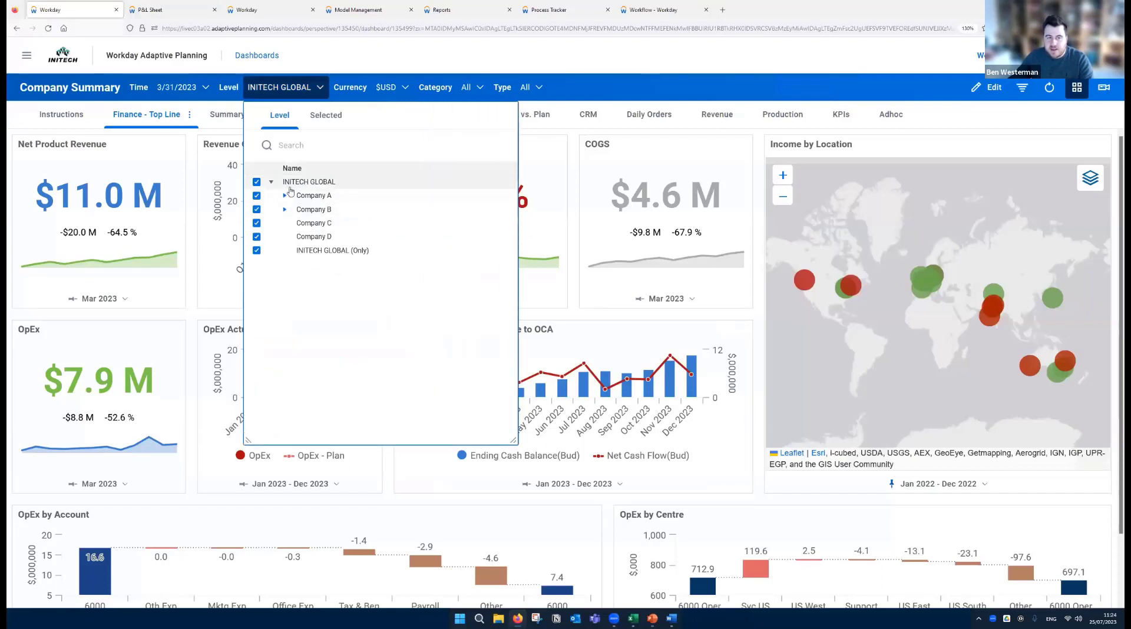
pyautogui.click(284, 195)
pyautogui.click(298, 210)
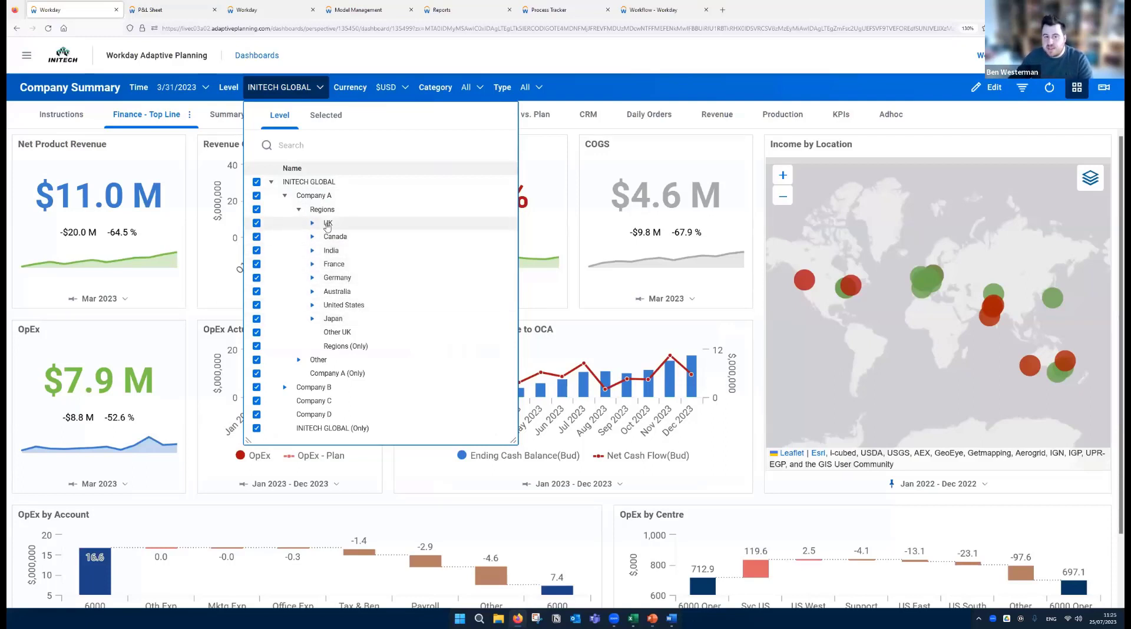
pyautogui.press('Tab')
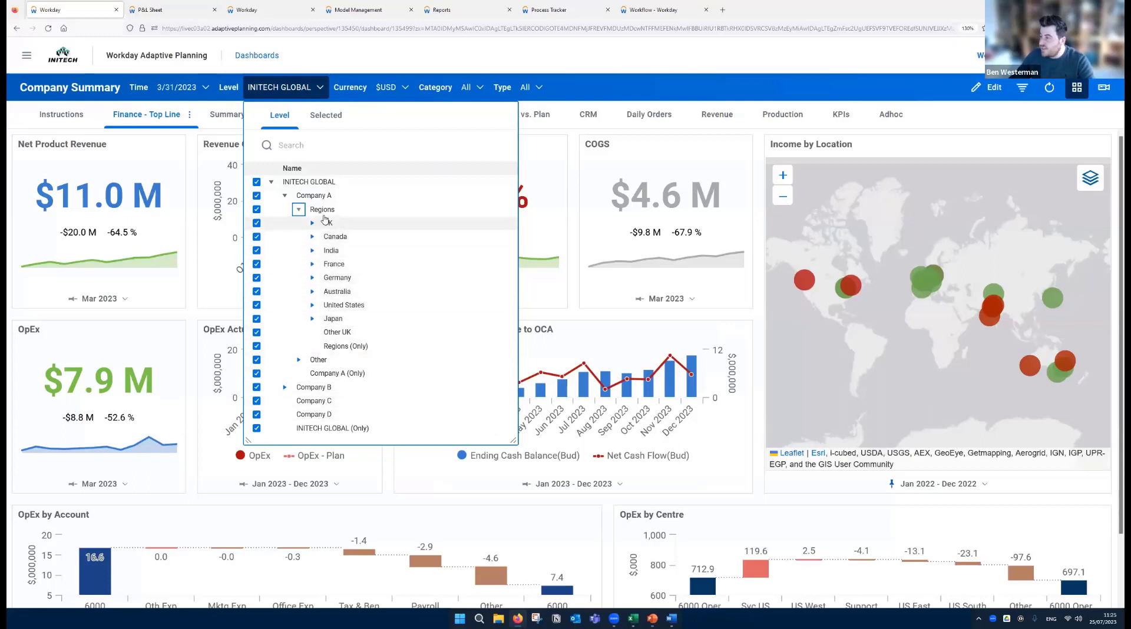
pyautogui.click(610, 98)
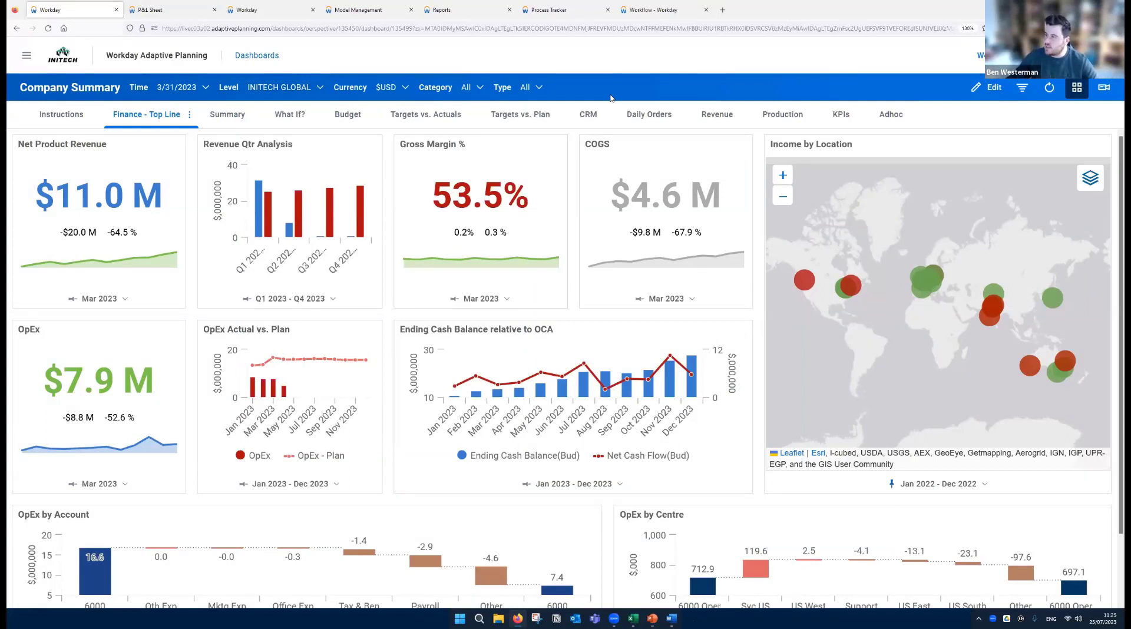
# - Look through the list of available sheets, from Financial Statements to Supporting Schedules, and return to its beginning
pyautogui.click(26, 57)
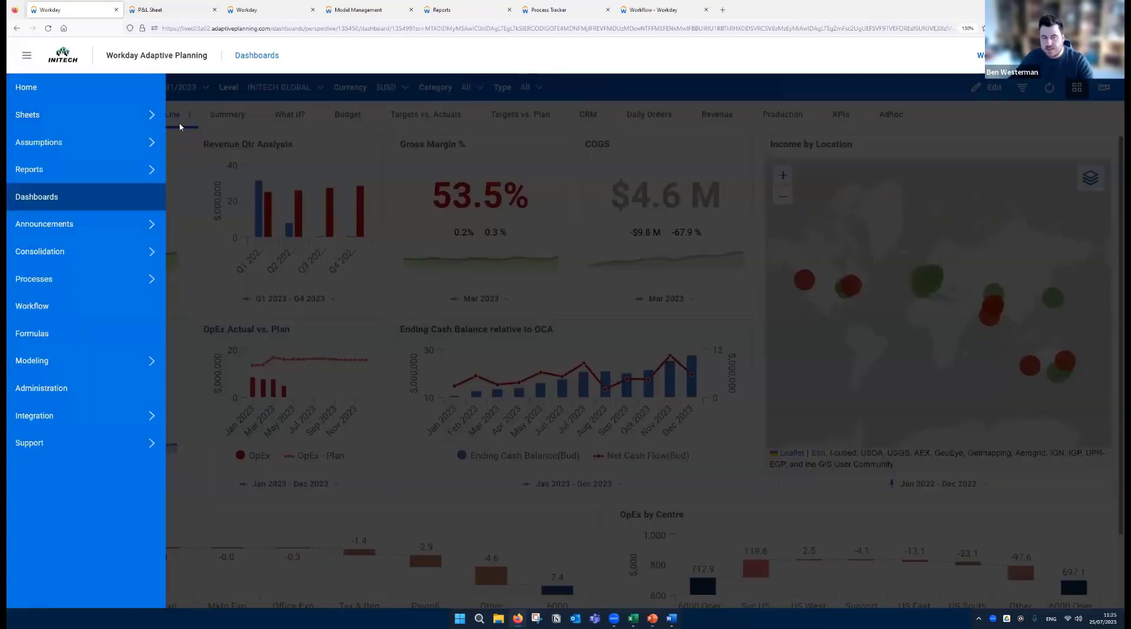
pyautogui.click(152, 118)
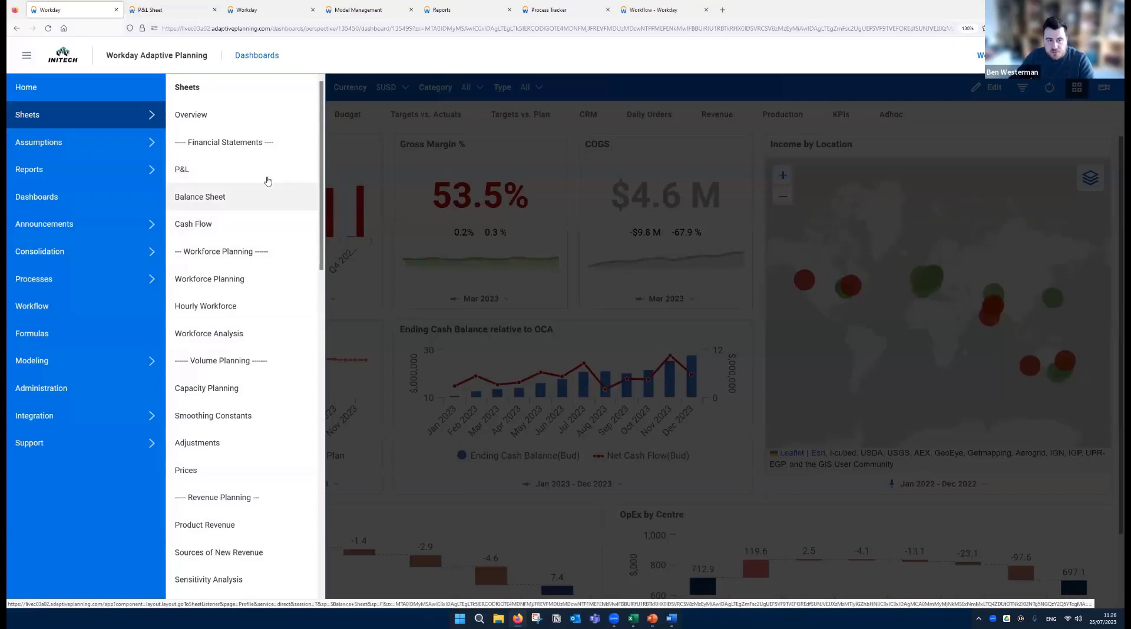
pyautogui.scroll(-3, 321, 193)
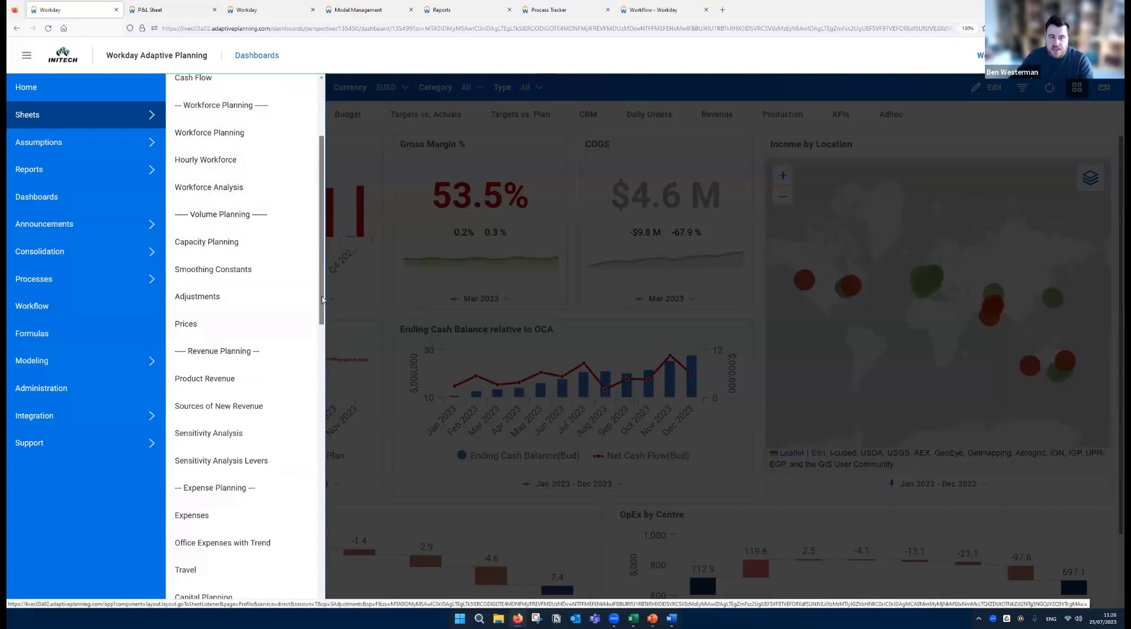
pyautogui.scroll(-3, 320, 333)
pyautogui.scroll(-2, 325, 348)
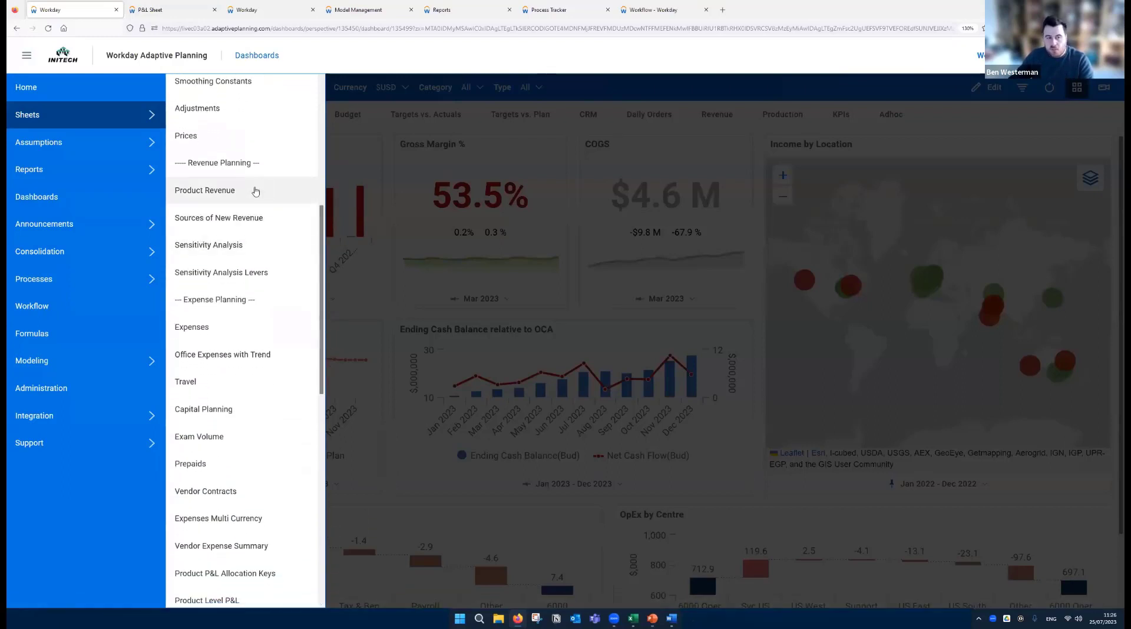
pyautogui.scroll(-3, 269, 331)
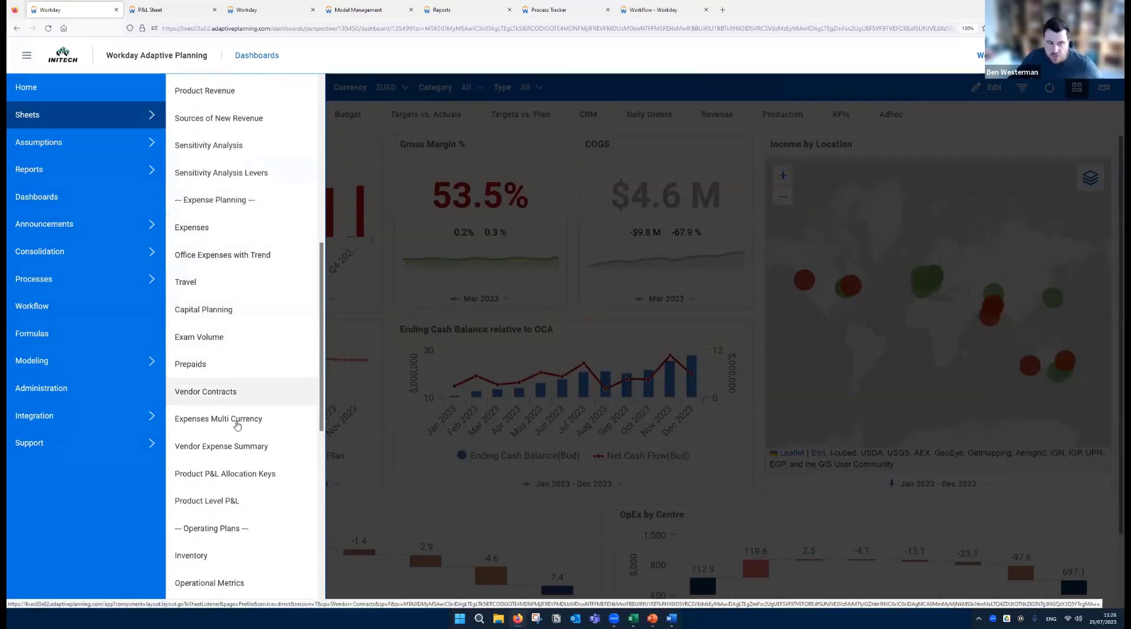
pyautogui.scroll(-3, 322, 352)
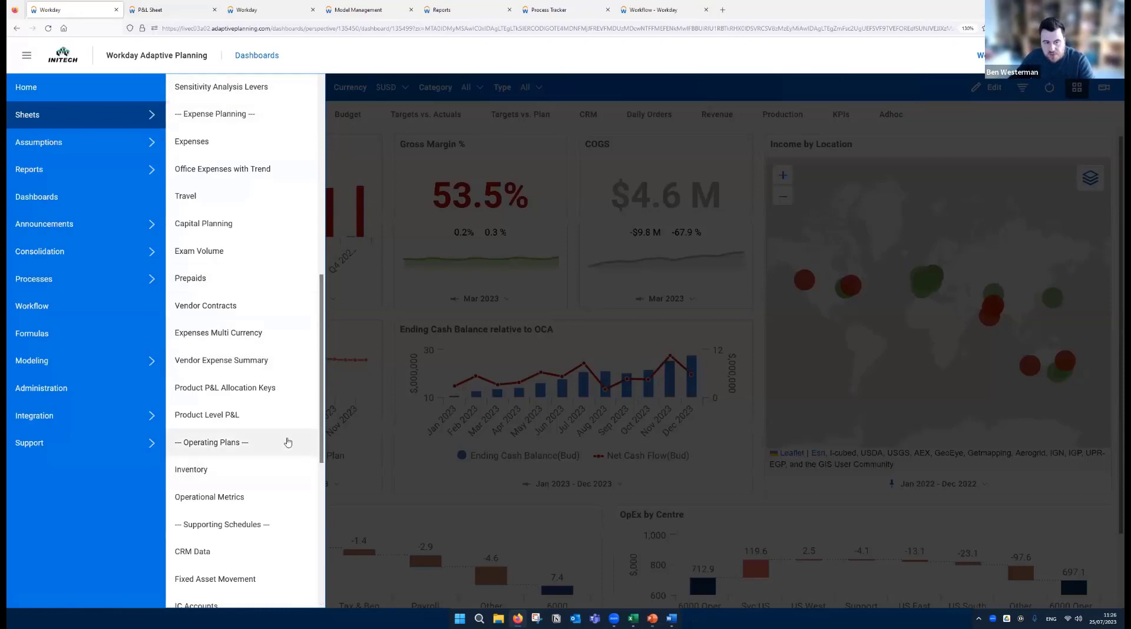
pyautogui.moveTo(318, 407); pyautogui.dragTo(332, 230)
pyautogui.scroll(3, 222, 228)
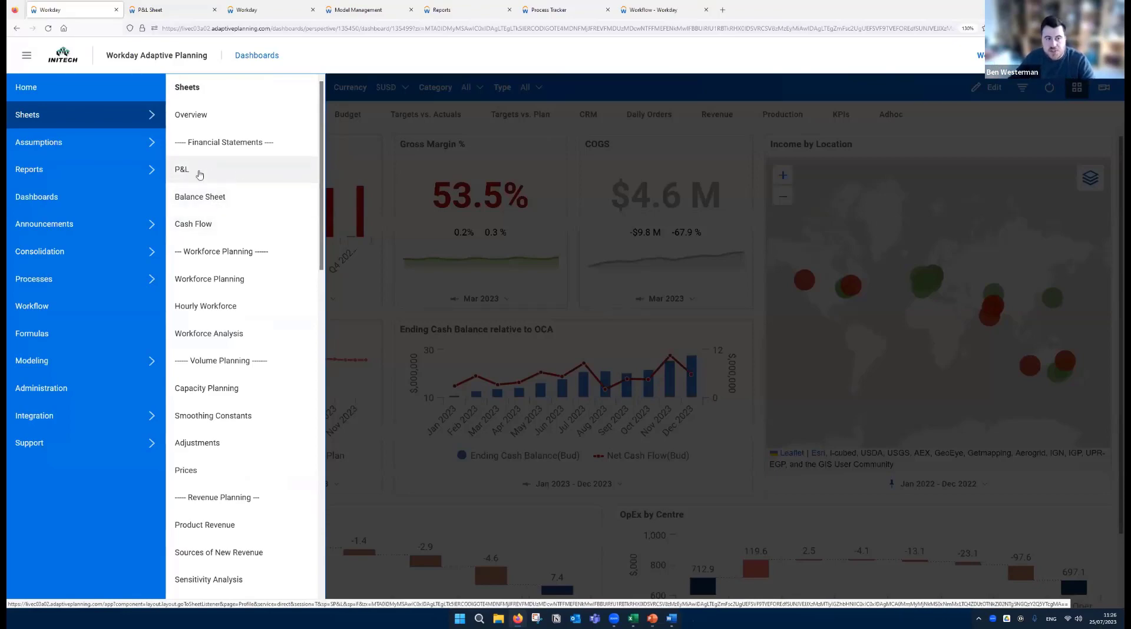
# - Switch to the open P&L sheet and examine its Contribution Margin and EBIT rows
pyautogui.click(158, 9)
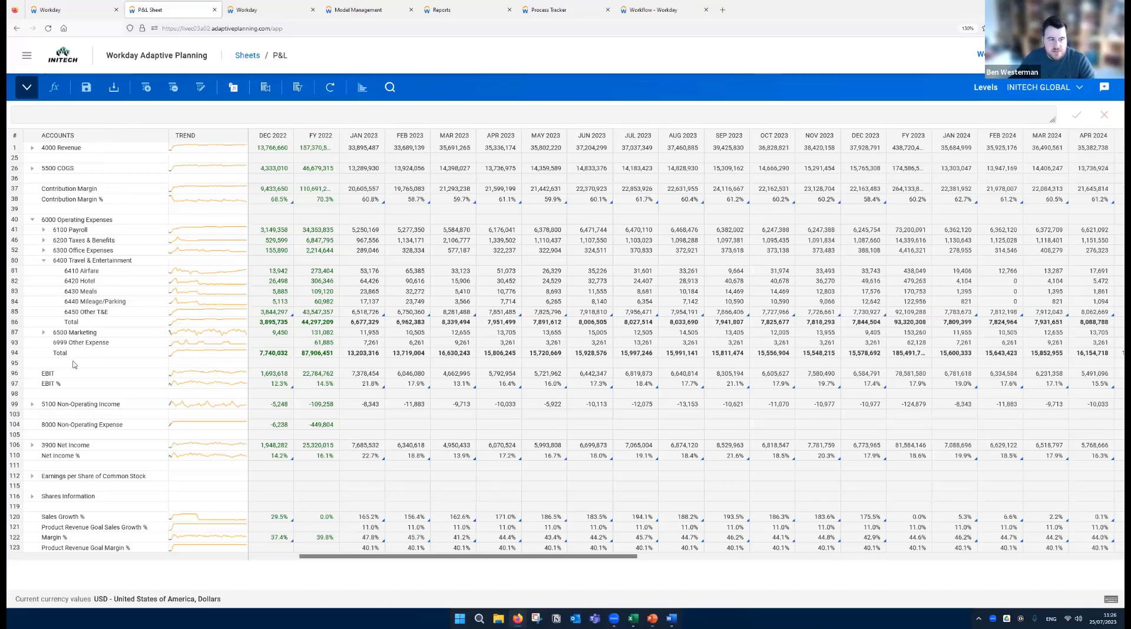
pyautogui.click(75, 191)
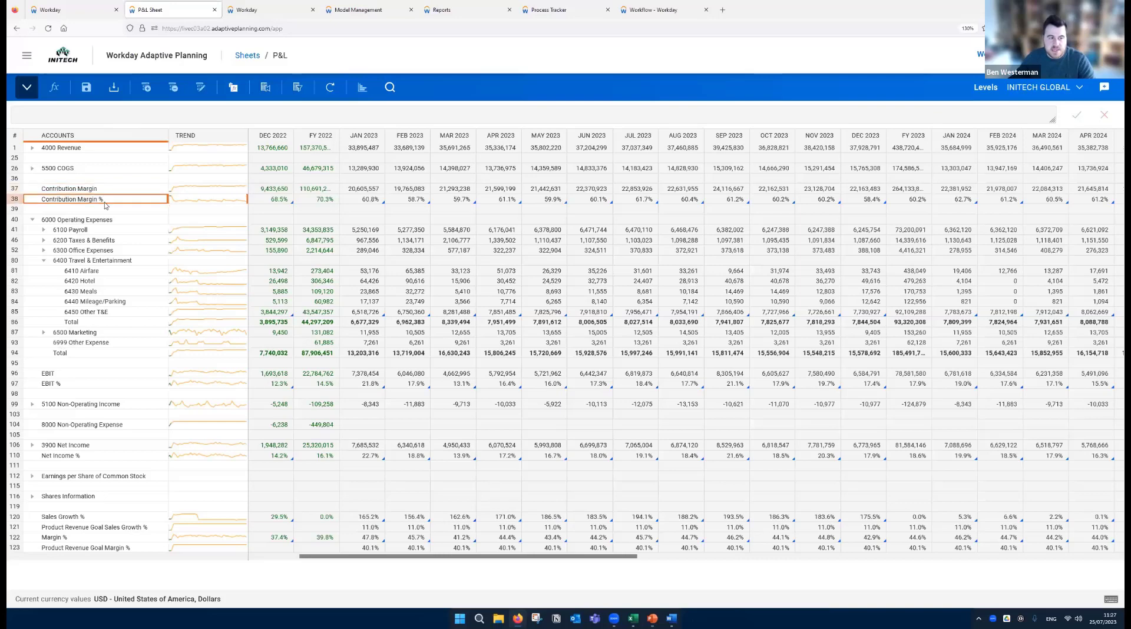
pyautogui.click(88, 372)
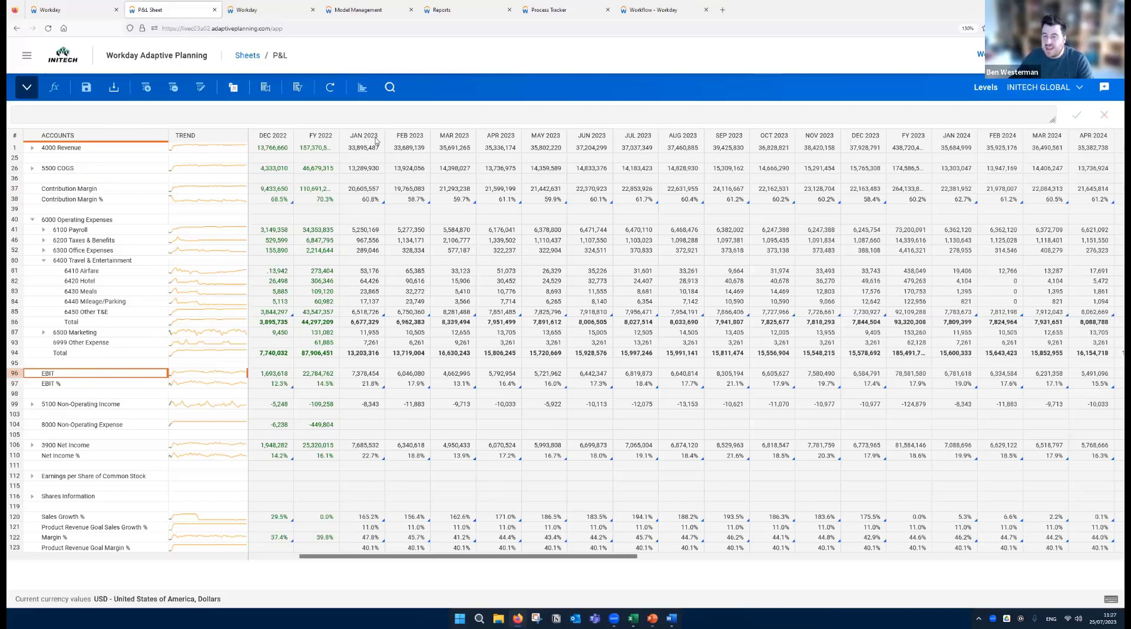
pyautogui.moveTo(841, 197)
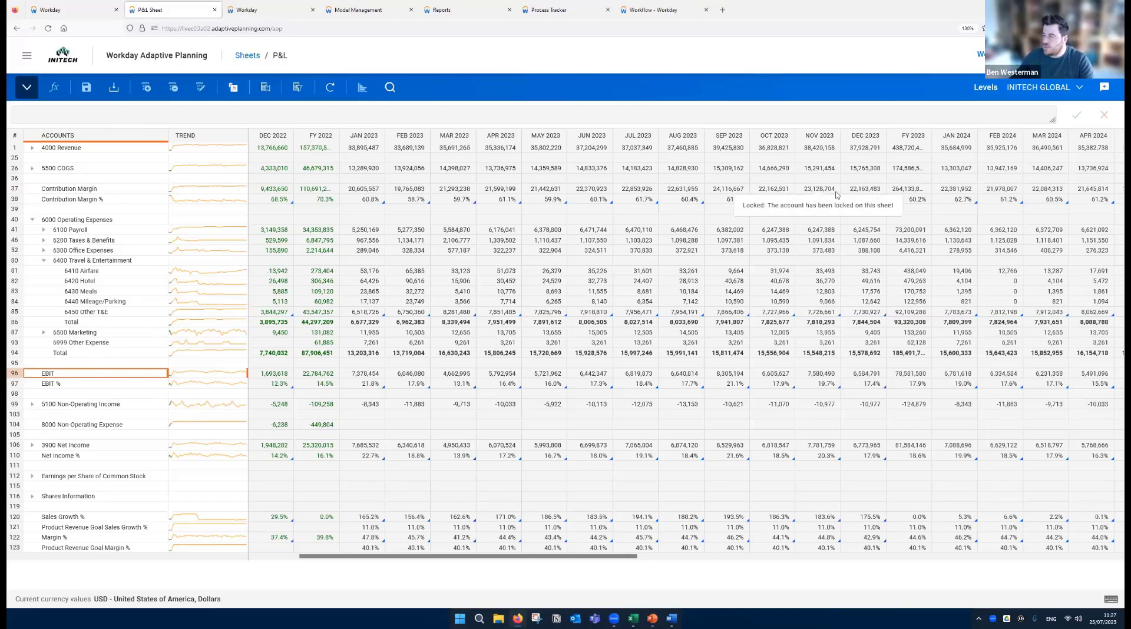
# - Highlight the P&L plan figures from January 2023 to January 2024 and compare them with the December 2022 revenue actual
pyautogui.moveTo(423, 557); pyautogui.dragTo(380, 557)
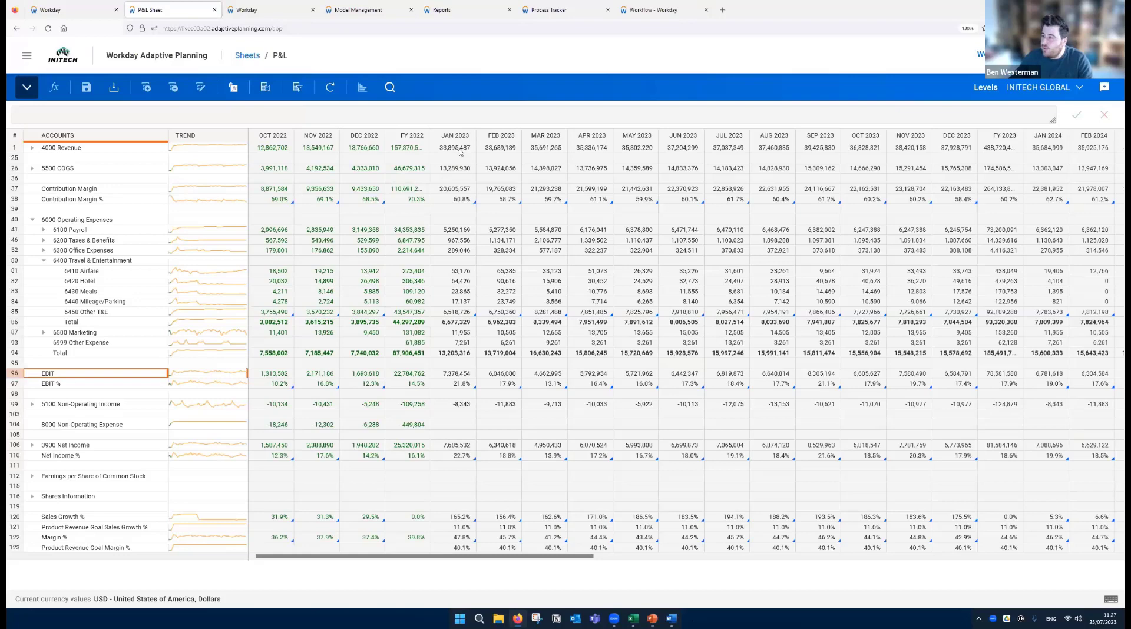
pyautogui.moveTo(459, 152); pyautogui.dragTo(1054, 544)
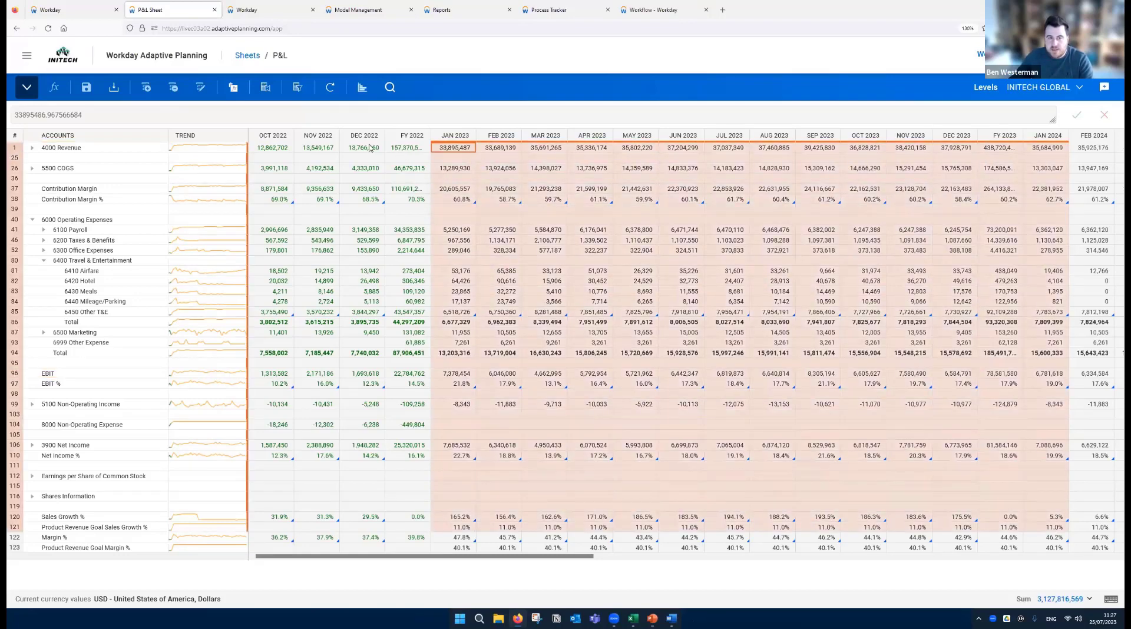
pyautogui.click(373, 148)
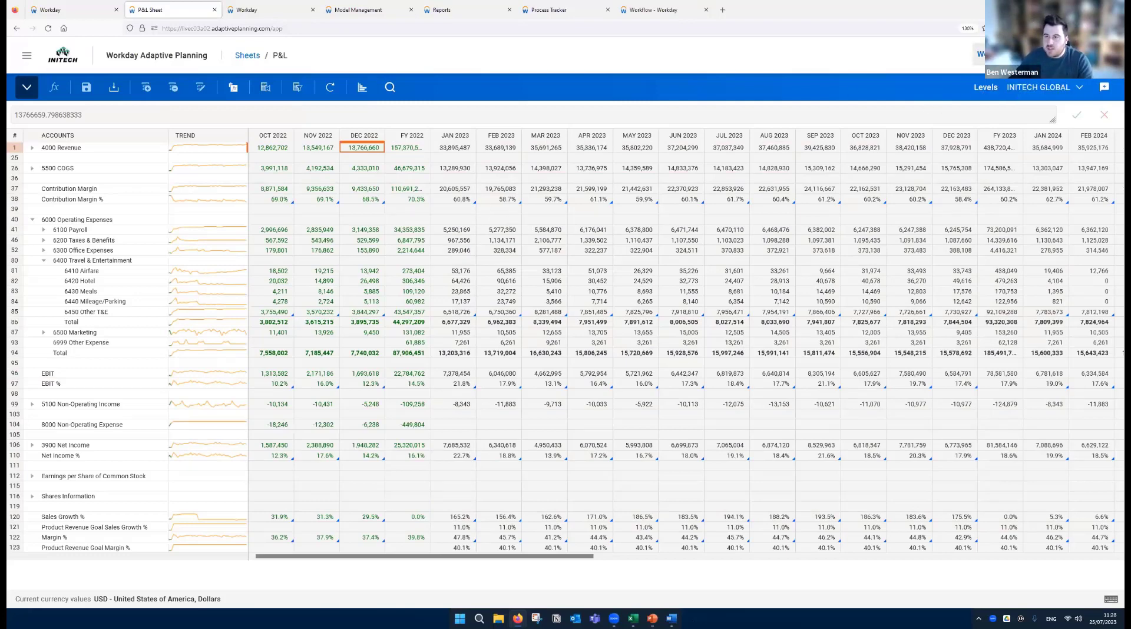
# - View the P&L sheet in the 3+9 Forecast version and return it to Working Budget
pyautogui.click(981, 55)
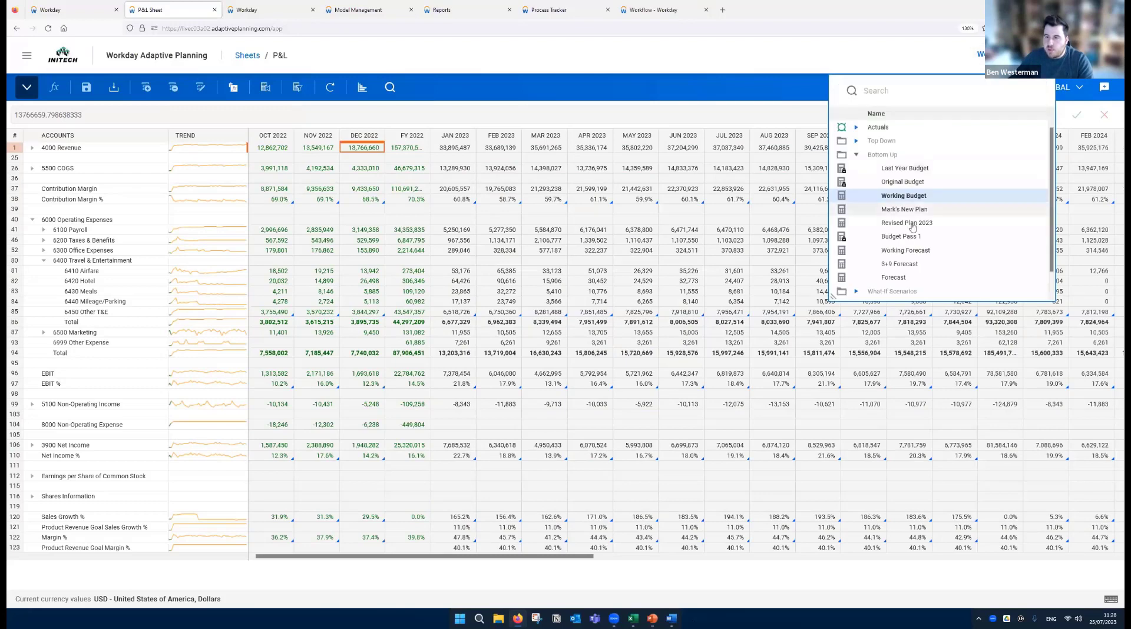
pyautogui.click(899, 264)
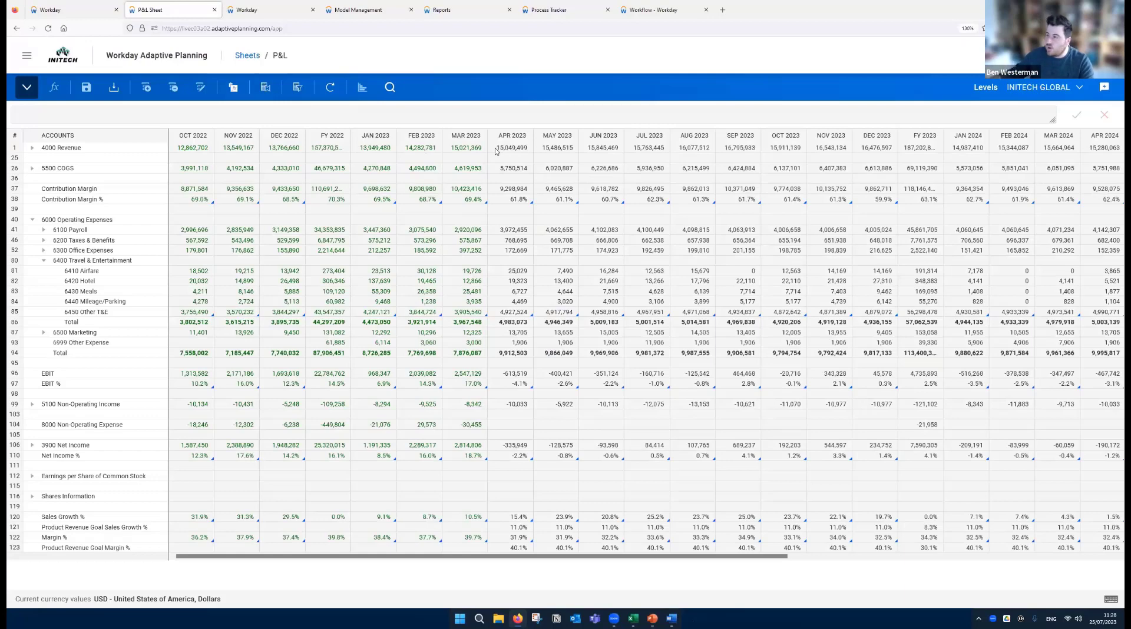
pyautogui.click(982, 66)
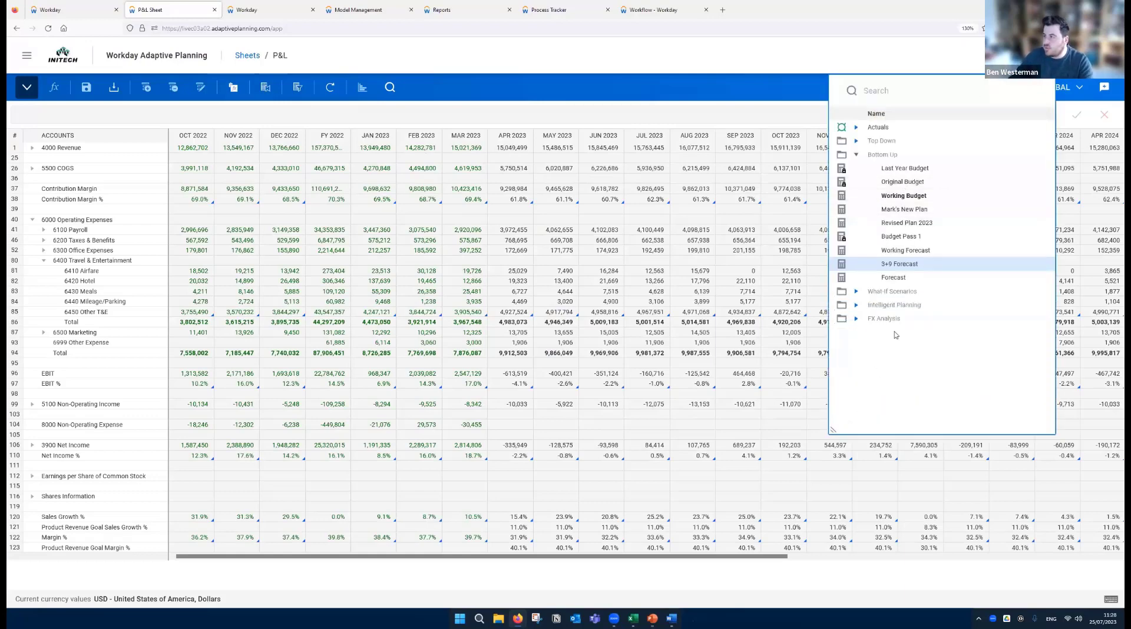
pyautogui.click(921, 200)
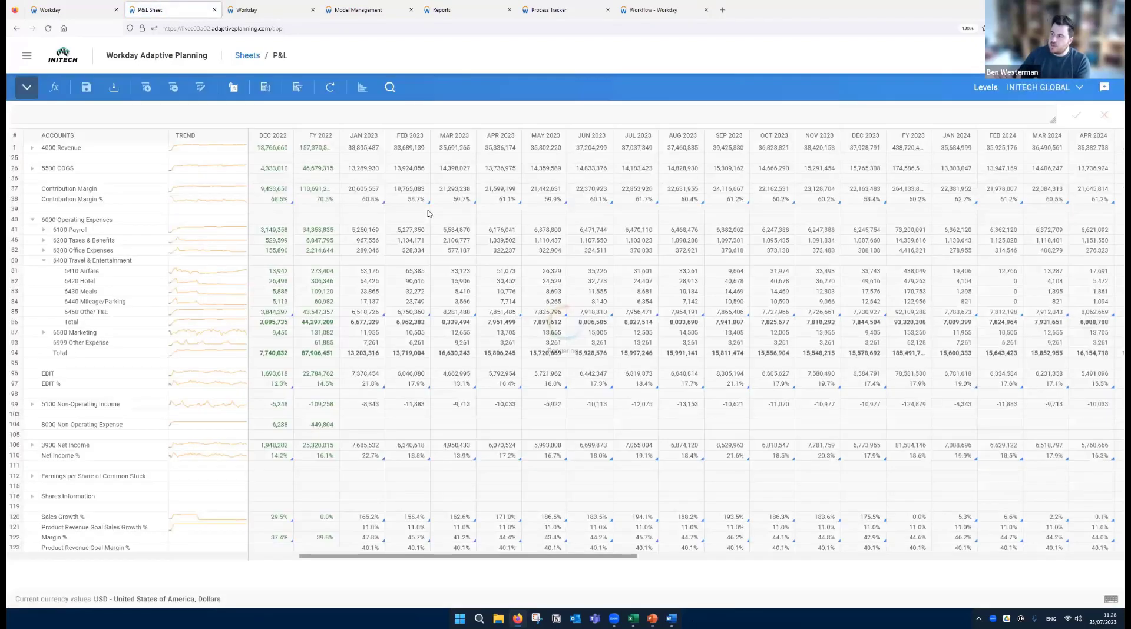
# - Set the P&L sheet's level to London, under Company A, Regions, UK
pyautogui.click(1048, 96)
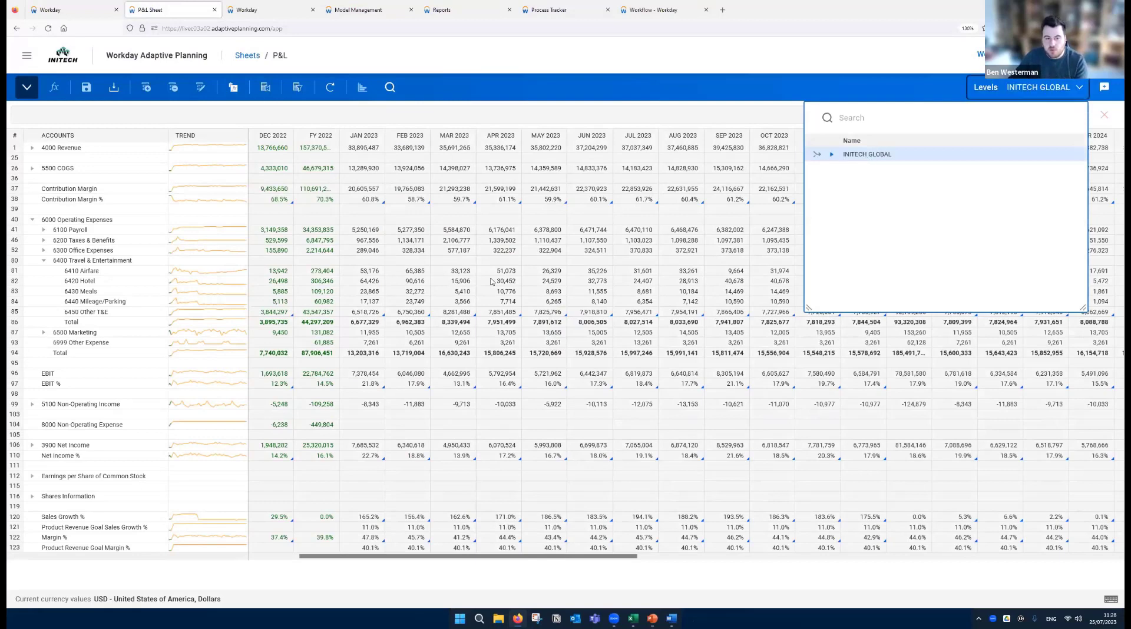
pyautogui.click(832, 154)
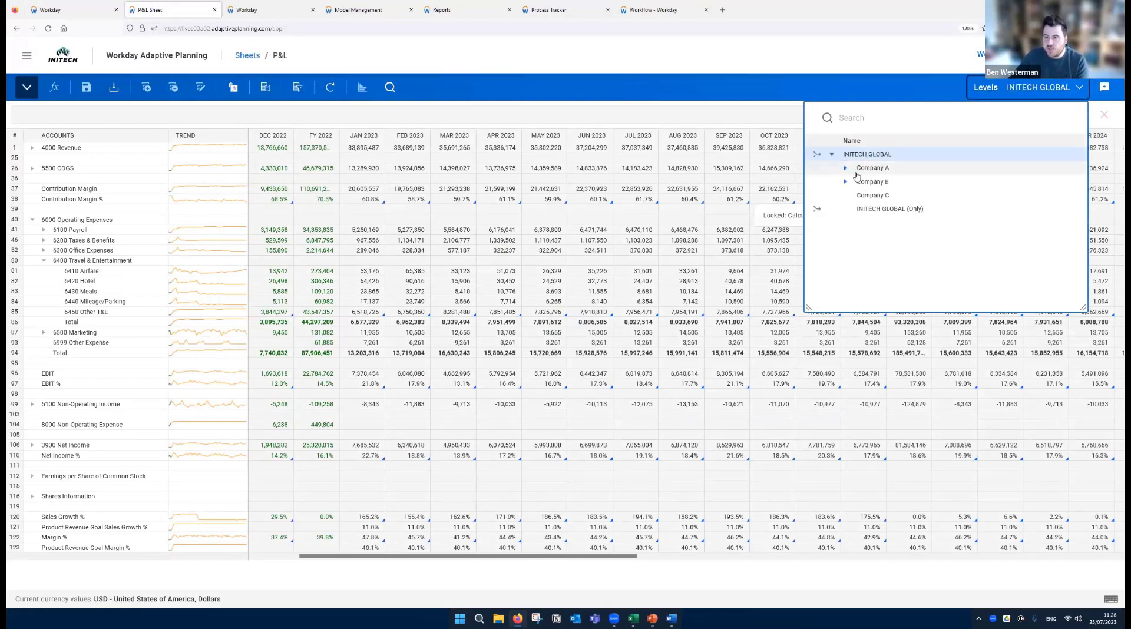
pyautogui.click(845, 170)
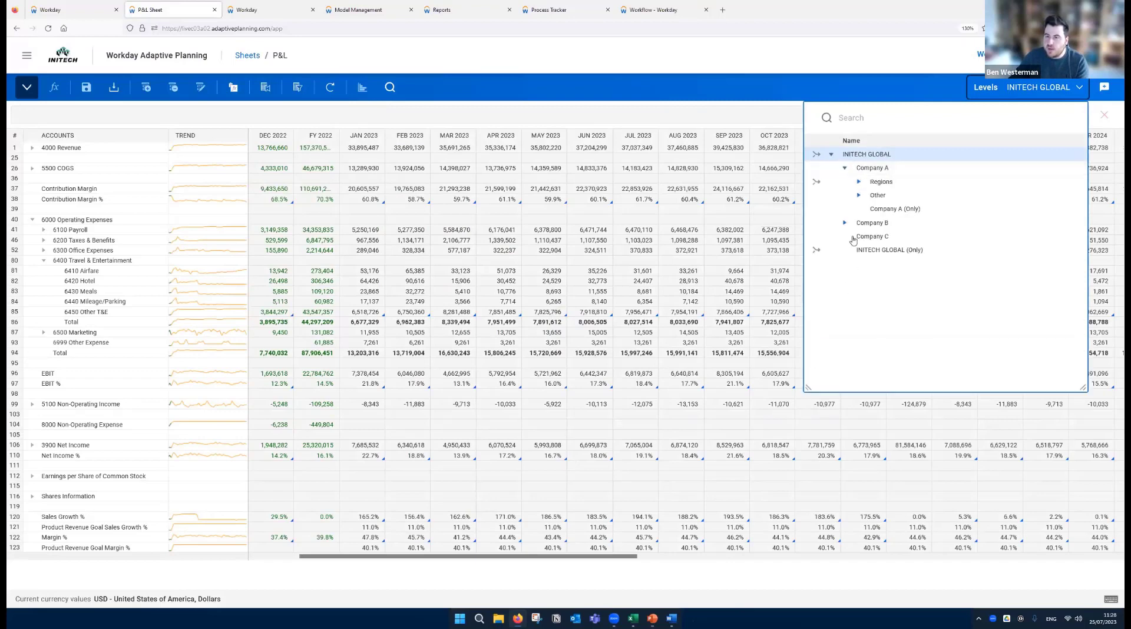
pyautogui.click(859, 182)
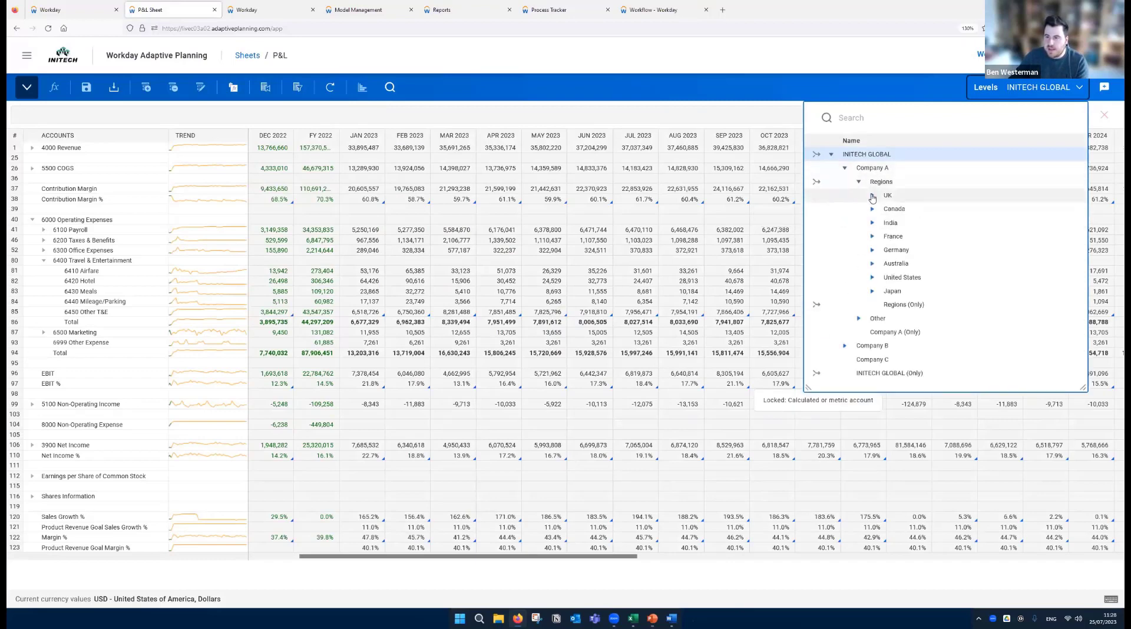
pyautogui.click(873, 196)
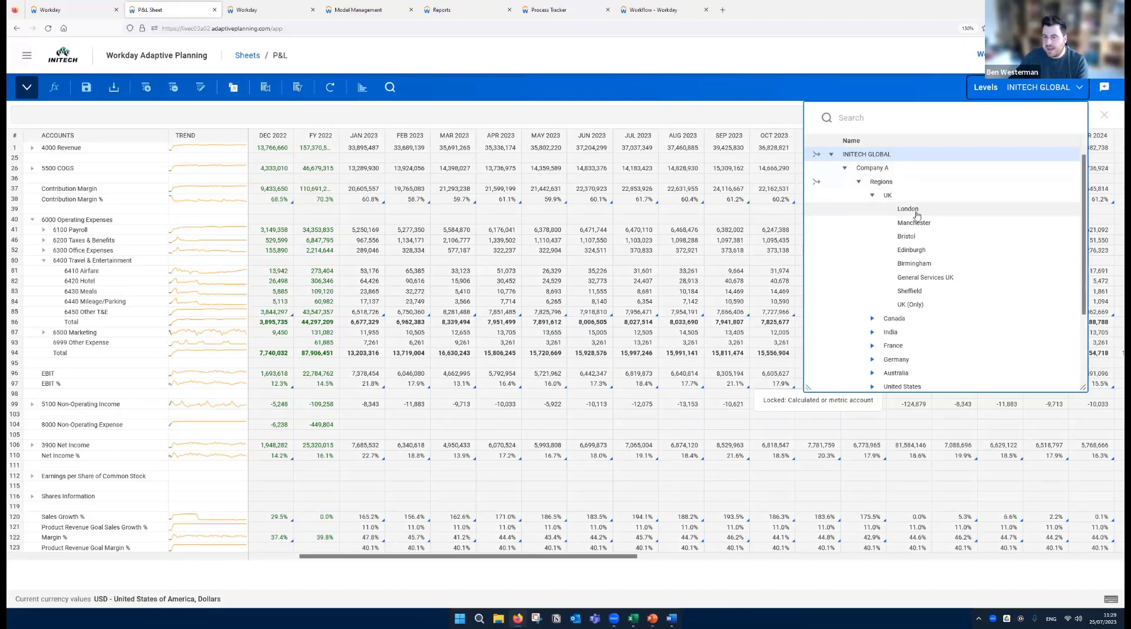
pyautogui.click(912, 210)
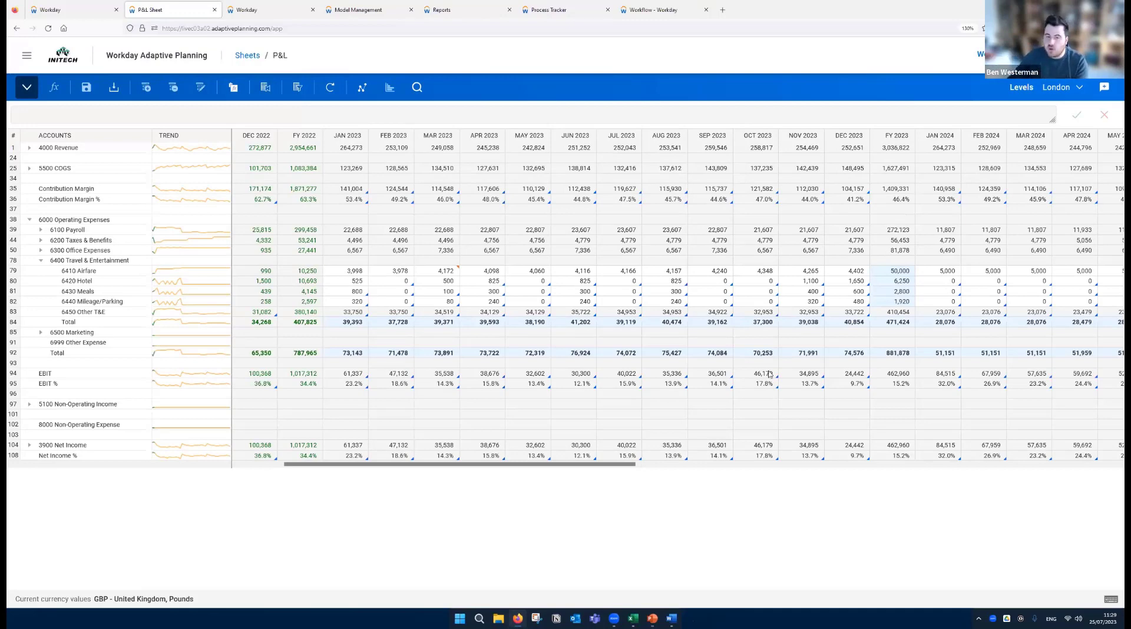
# - Examine London's editable 6410 Airfare values from January to June 2023
pyautogui.moveTo(567, 470); pyautogui.dragTo(505, 472)
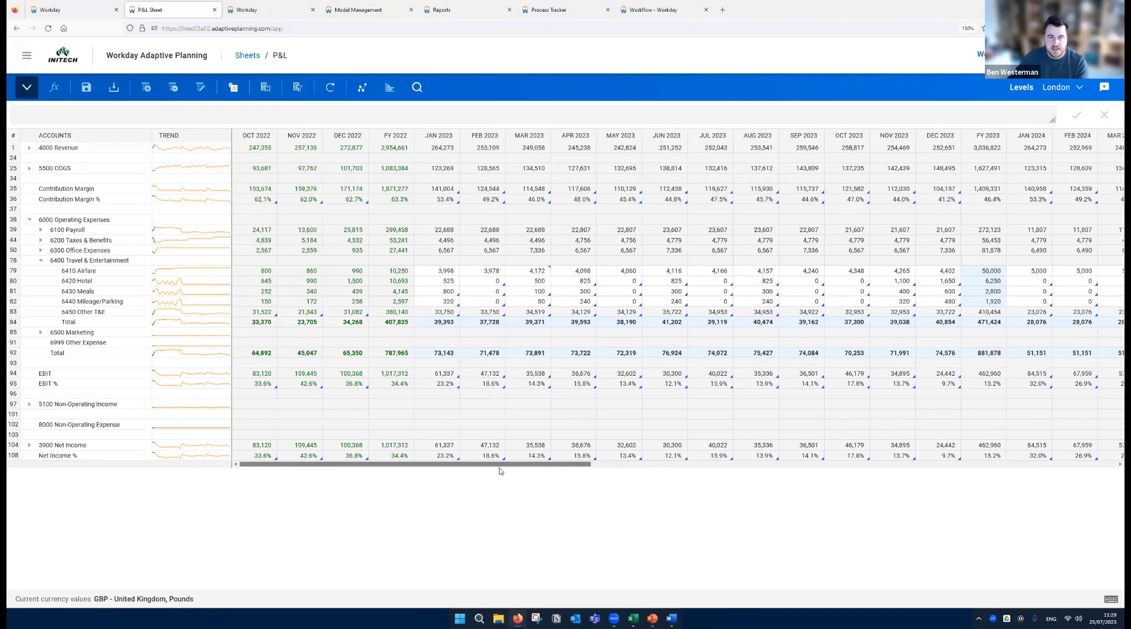
pyautogui.doubleClick(438, 275)
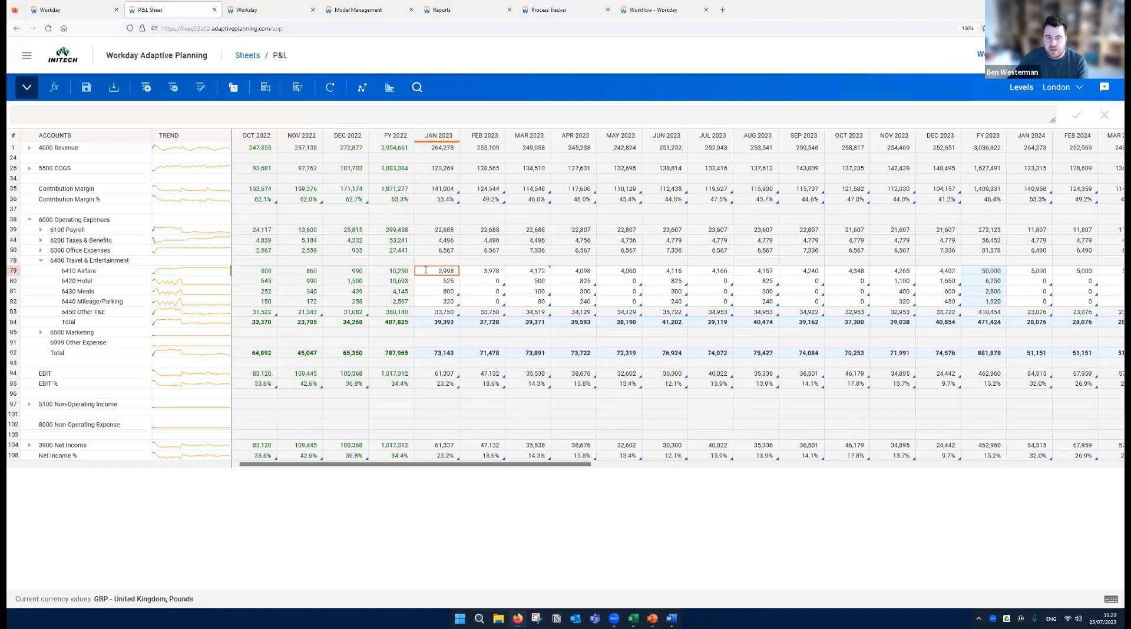
pyautogui.click(487, 271)
pyautogui.click(533, 271)
pyautogui.click(580, 271)
pyautogui.click(618, 271)
pyautogui.click(663, 270)
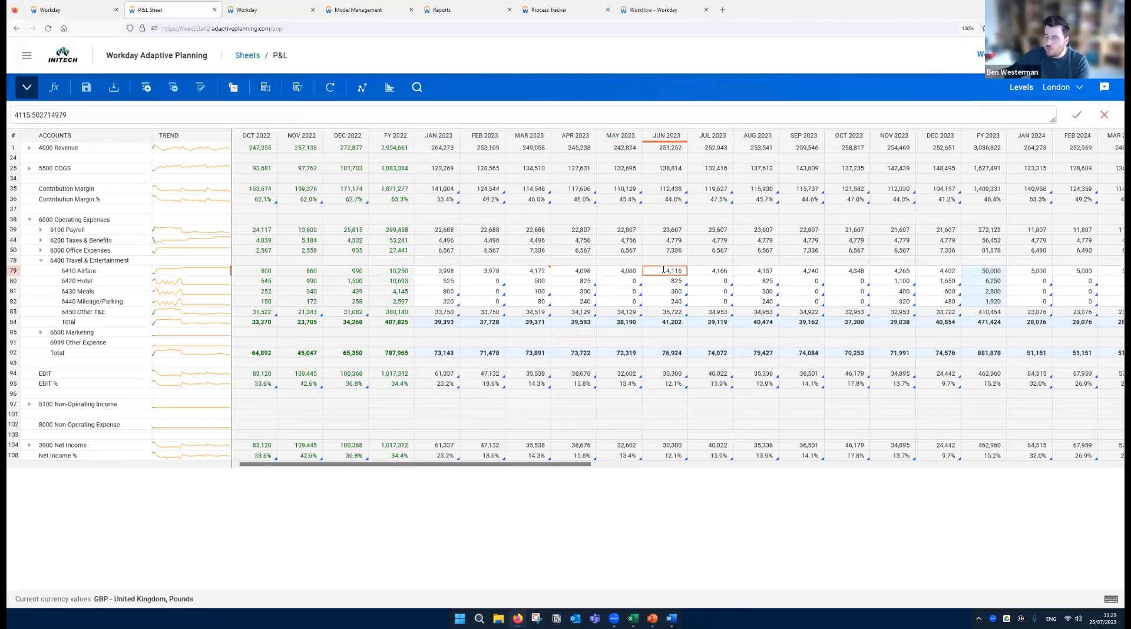
# - Set London's 6410 Airfare for January 2023 to 5000
pyautogui.click(452, 272)
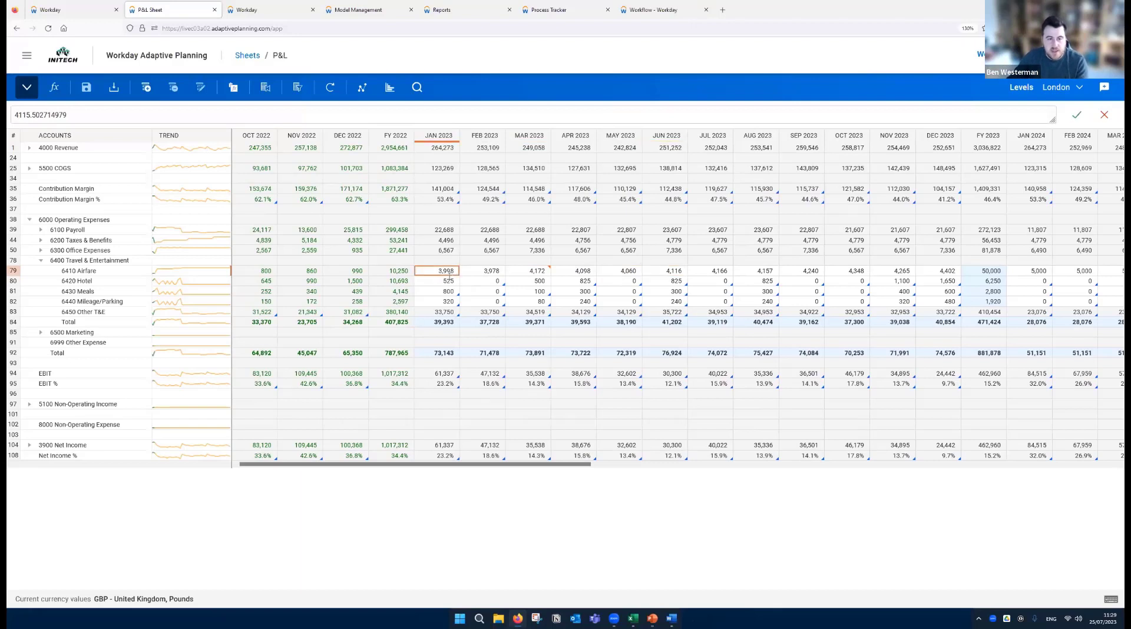
pyautogui.write('500')
pyautogui.press('Return')
pyautogui.click(434, 272)
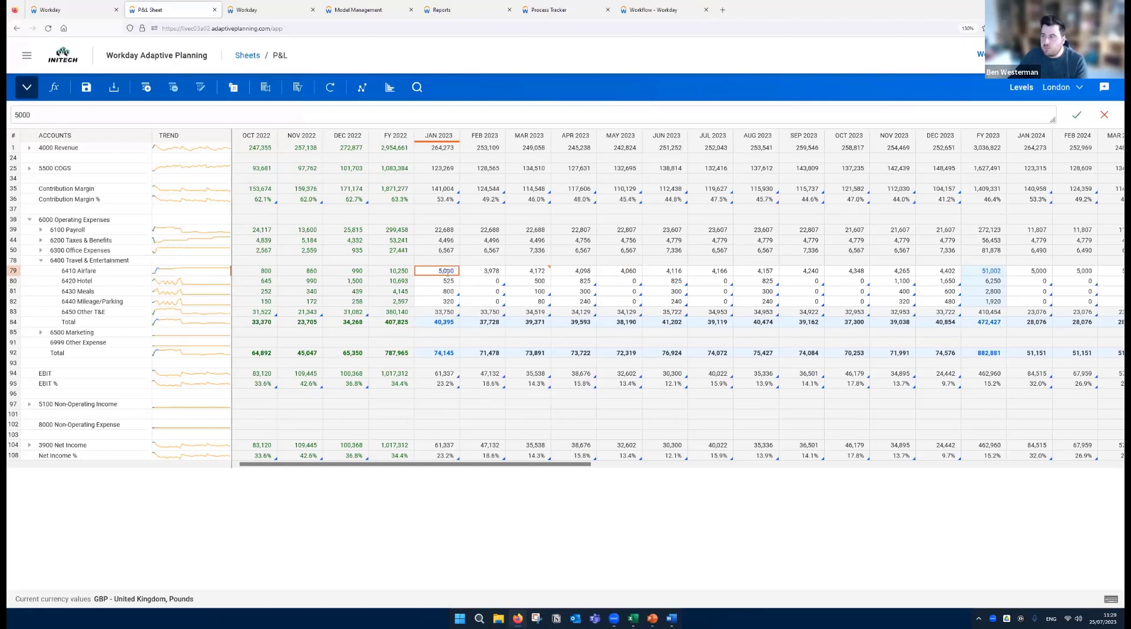
# - Copy London's January 2023 6410 Airfare value of 5000 forward through the year with a 10 percent increase
pyautogui.rightClick(449, 271)
pyautogui.moveTo(459, 323)
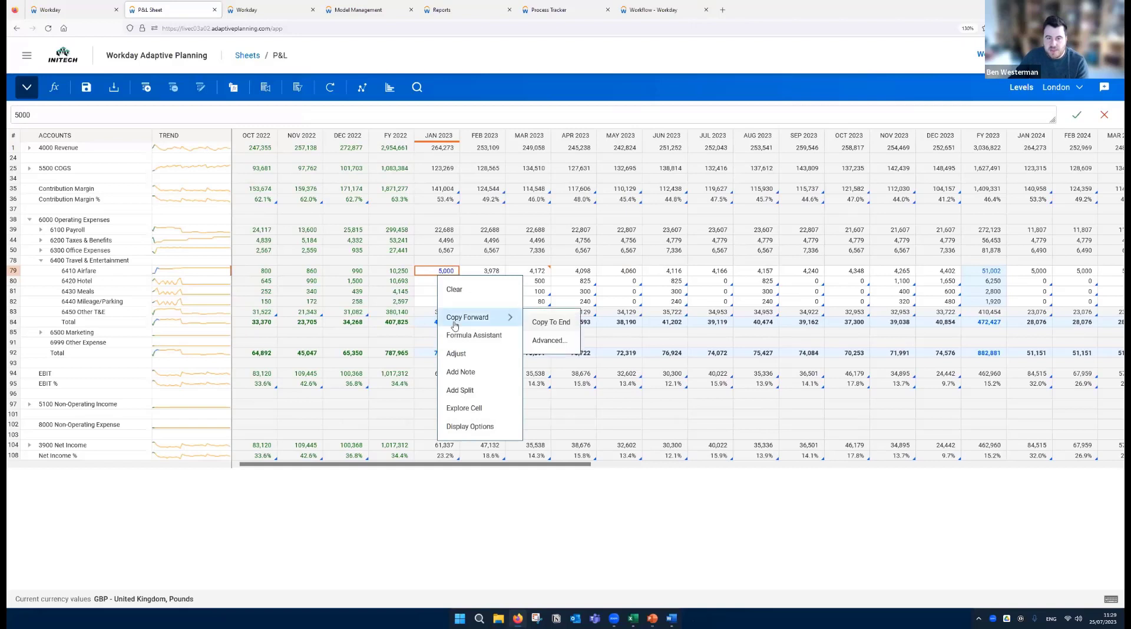
pyautogui.click(551, 341)
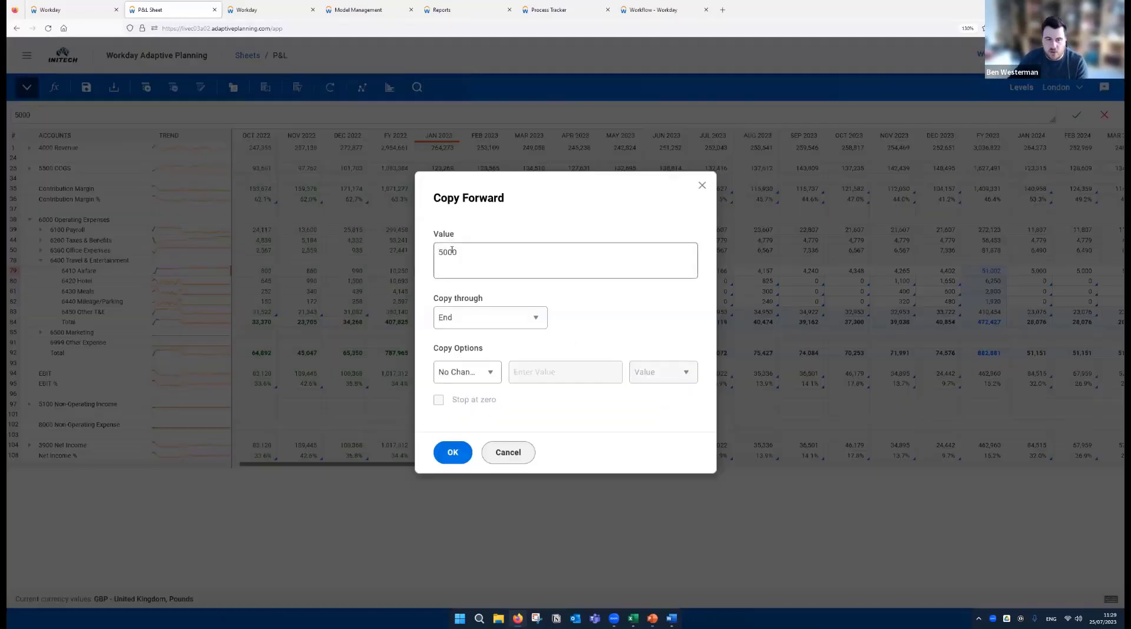
pyautogui.click(450, 324)
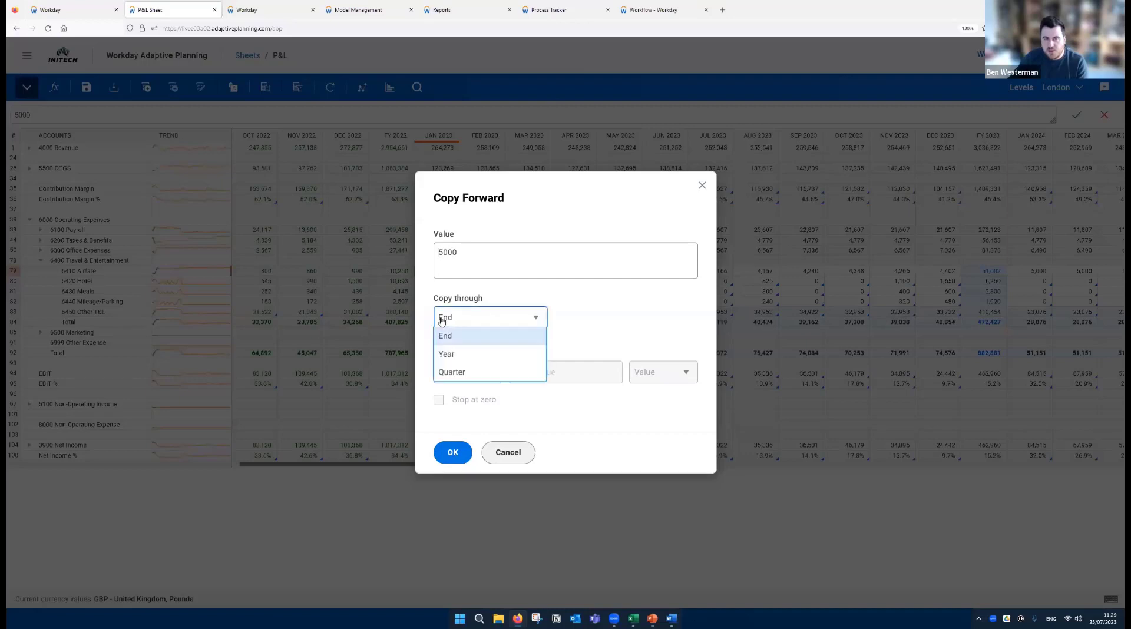
pyautogui.click(449, 354)
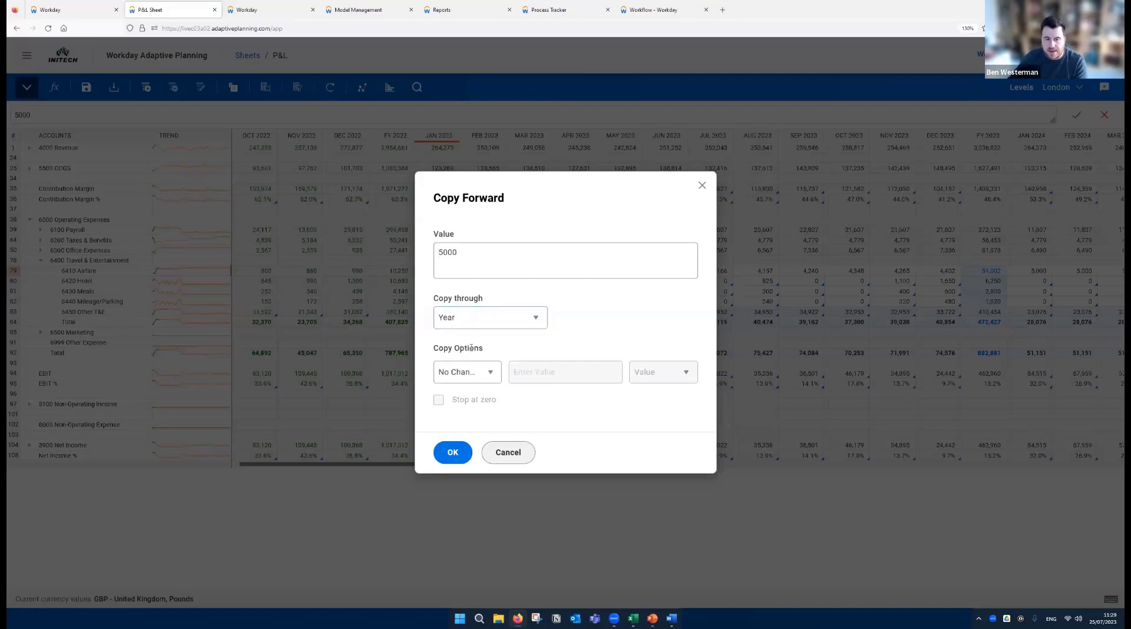
pyautogui.click(458, 376)
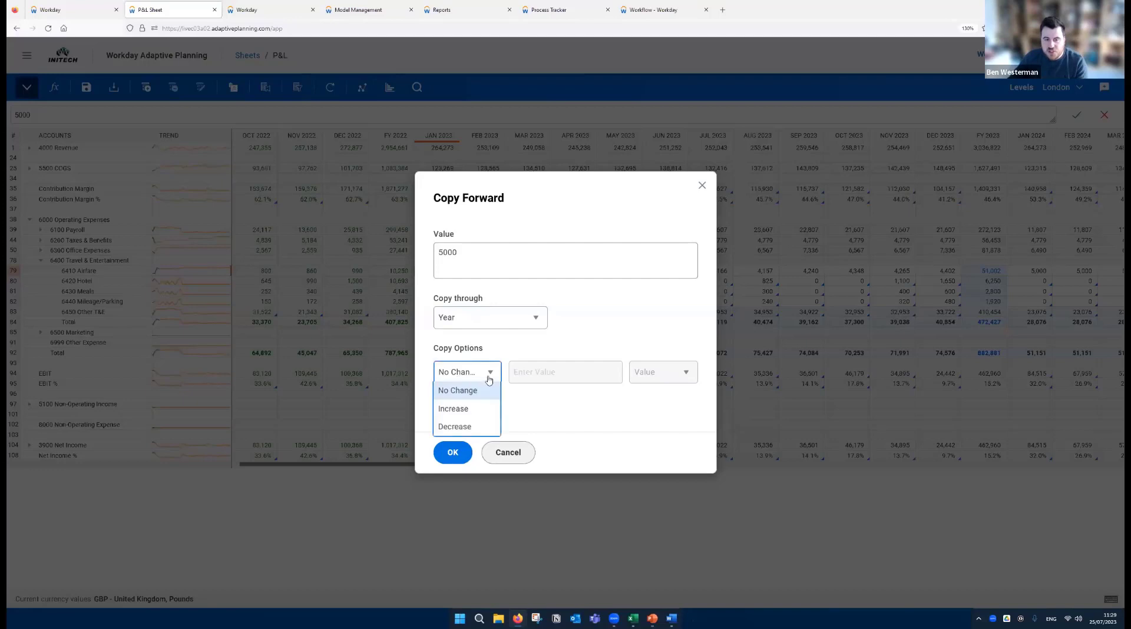
pyautogui.click(459, 407)
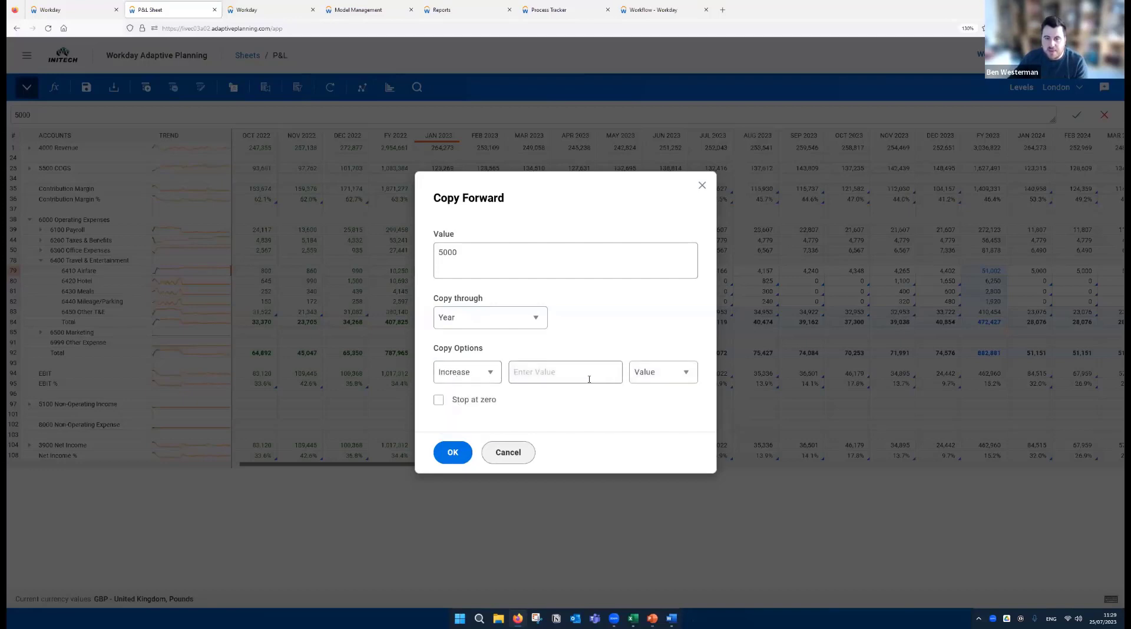
pyautogui.click(670, 374)
pyautogui.click(647, 406)
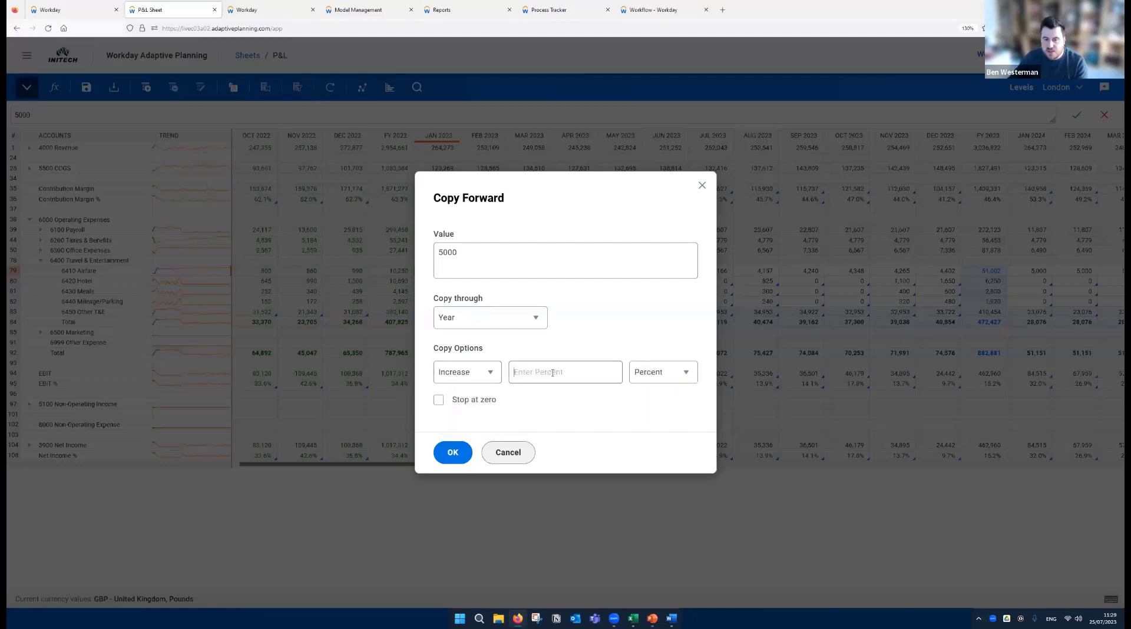
pyautogui.click(552, 373)
pyautogui.write('10')
pyautogui.click(594, 355)
pyautogui.click(452, 453)
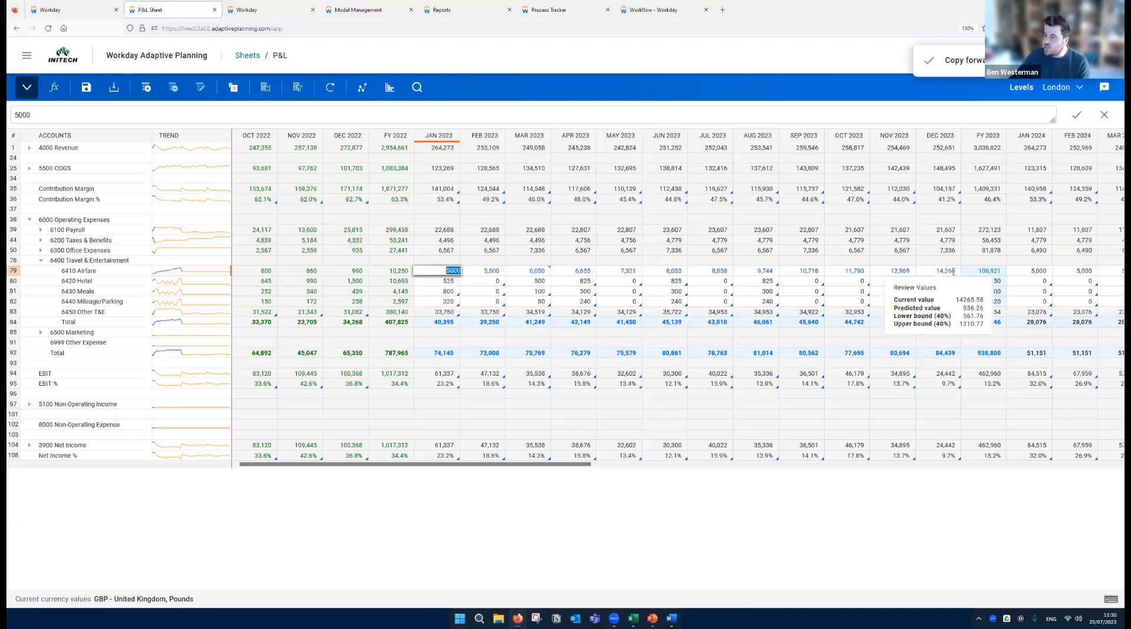
# - Set London's 6410 Airfare total for FY 2023 to 80000
pyautogui.click(987, 271)
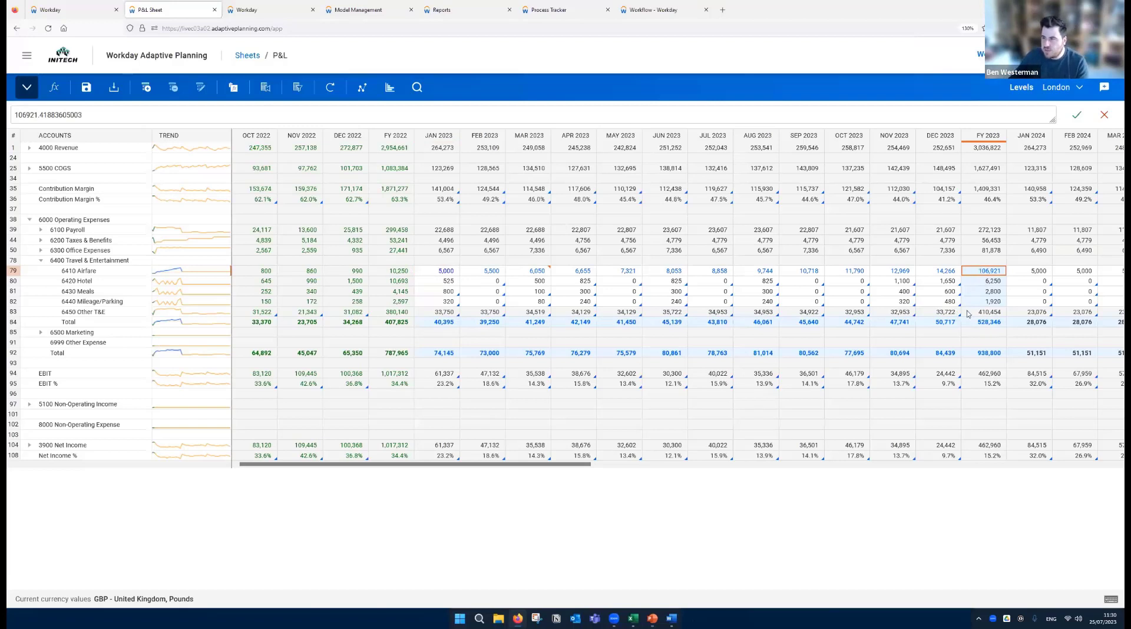
pyautogui.write('8000')
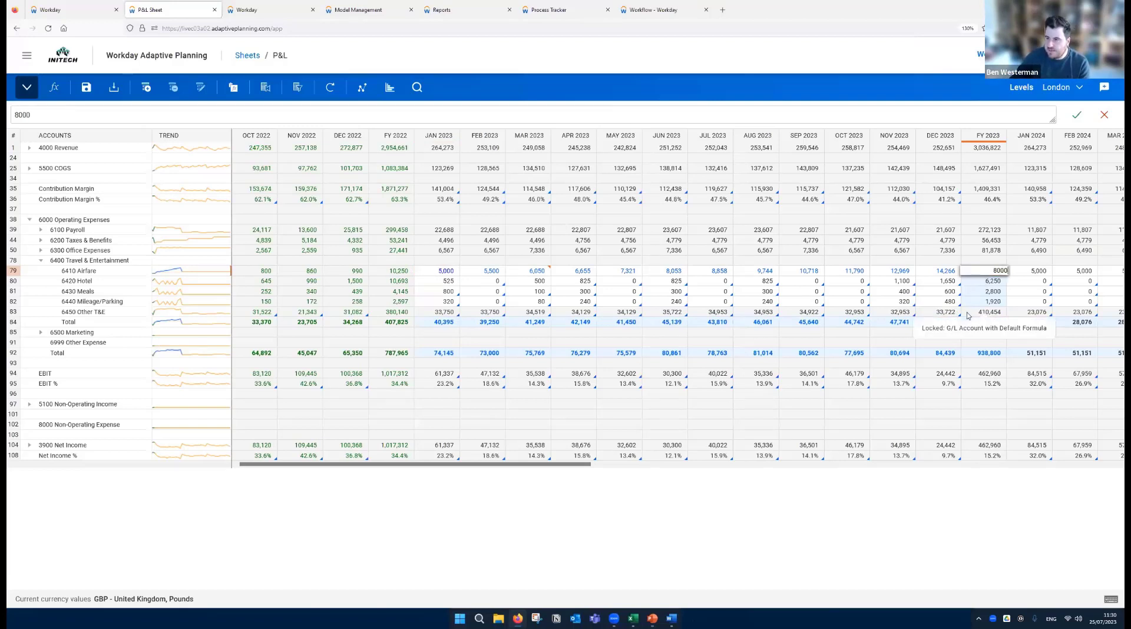
pyautogui.write('0')
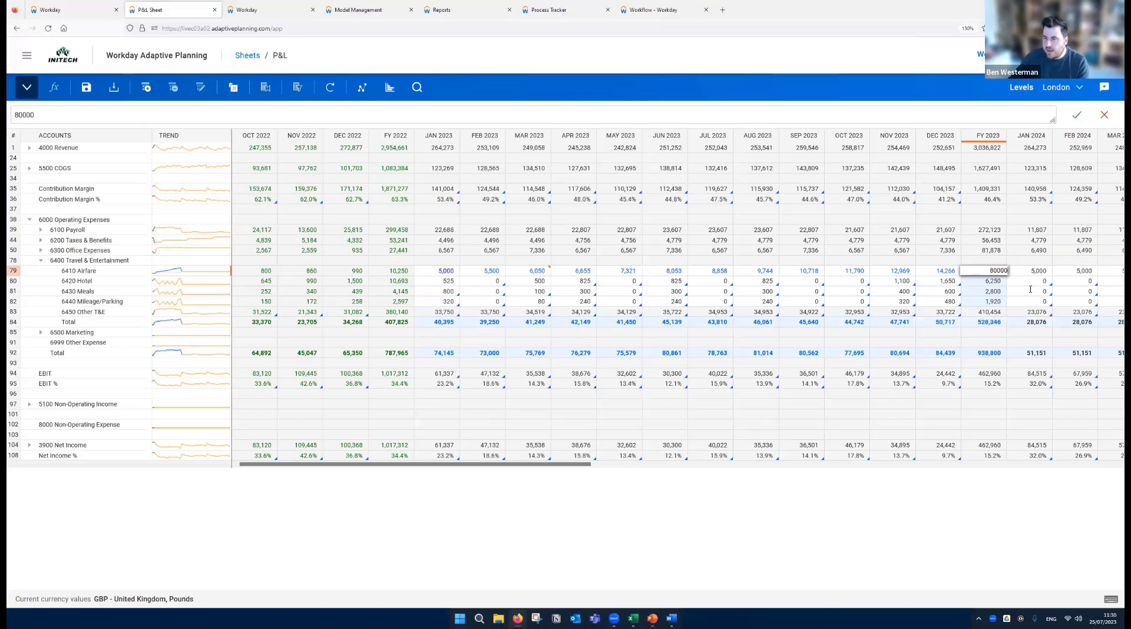
pyautogui.press('Return')
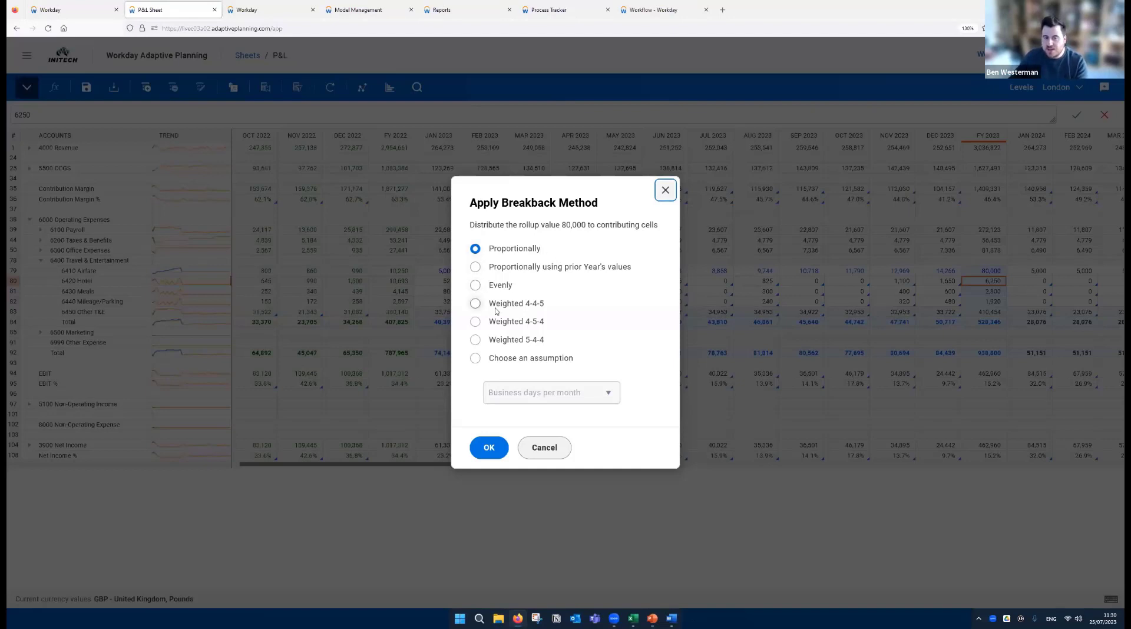
# - Distribute the 80,000 airfare rollup to the months using the Expenses (prior year) assumption, and save the P&L sheet
pyautogui.click(476, 360)
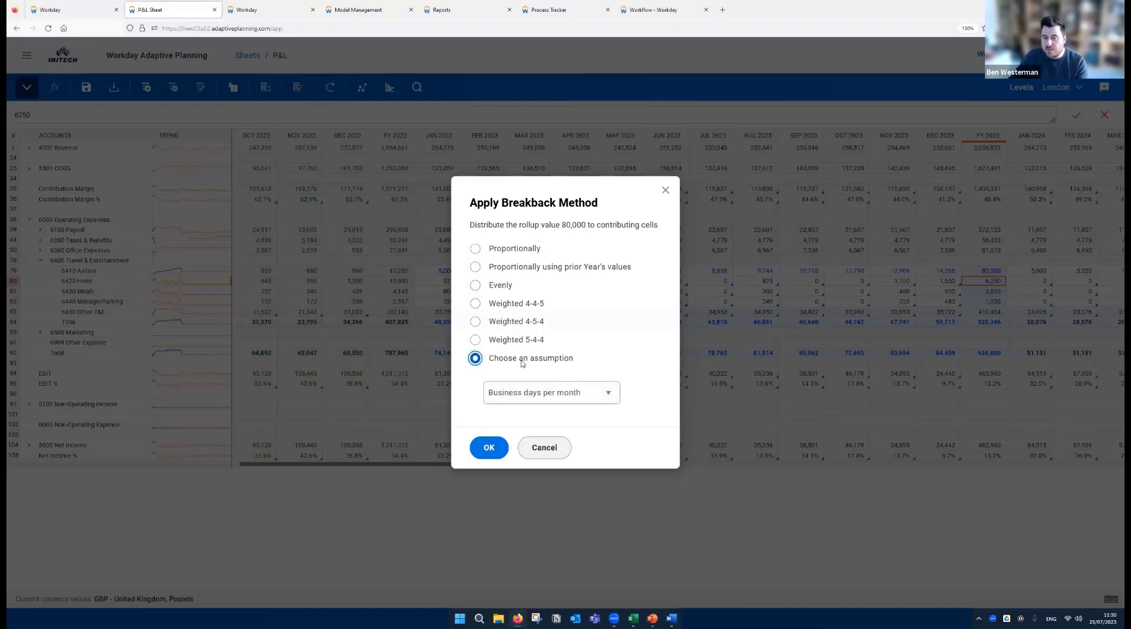
pyautogui.click(599, 397)
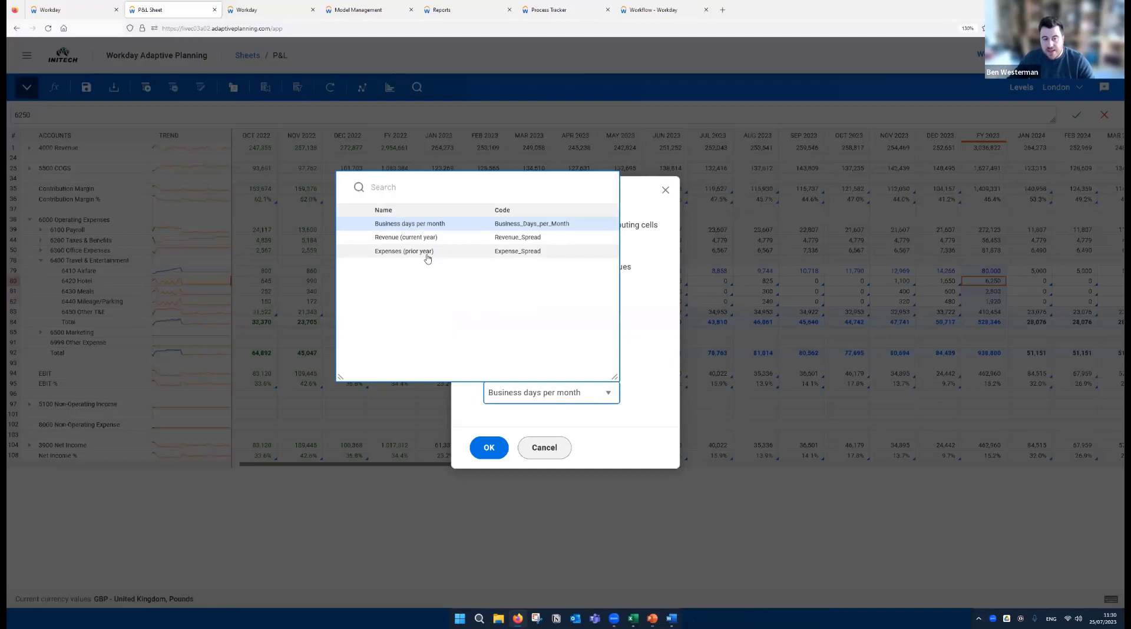
pyautogui.click(396, 253)
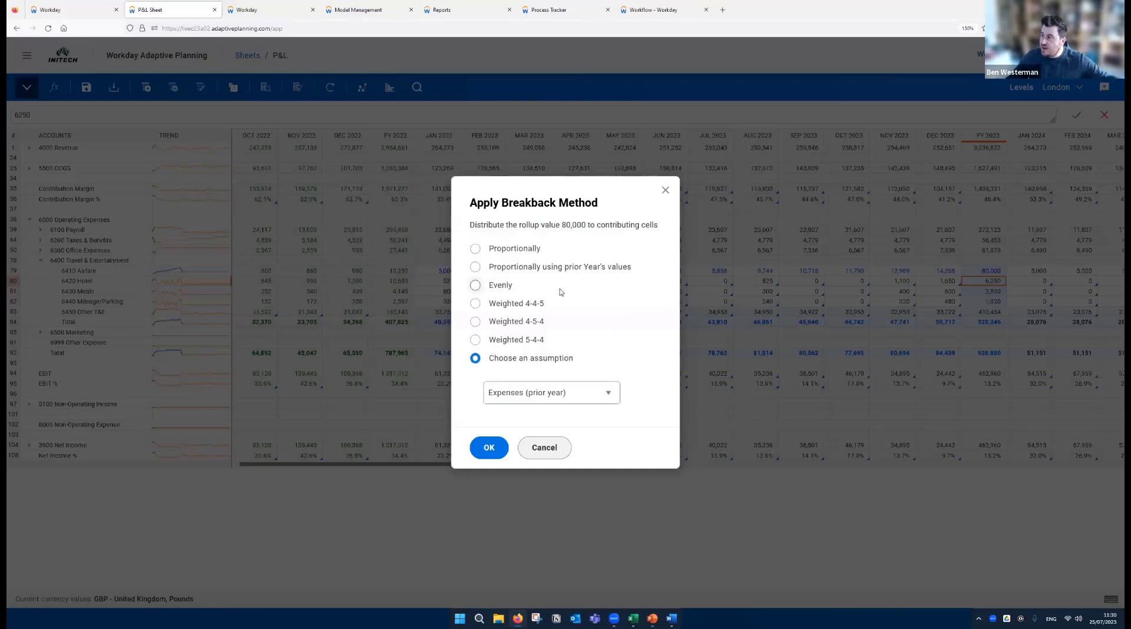
pyautogui.click(487, 449)
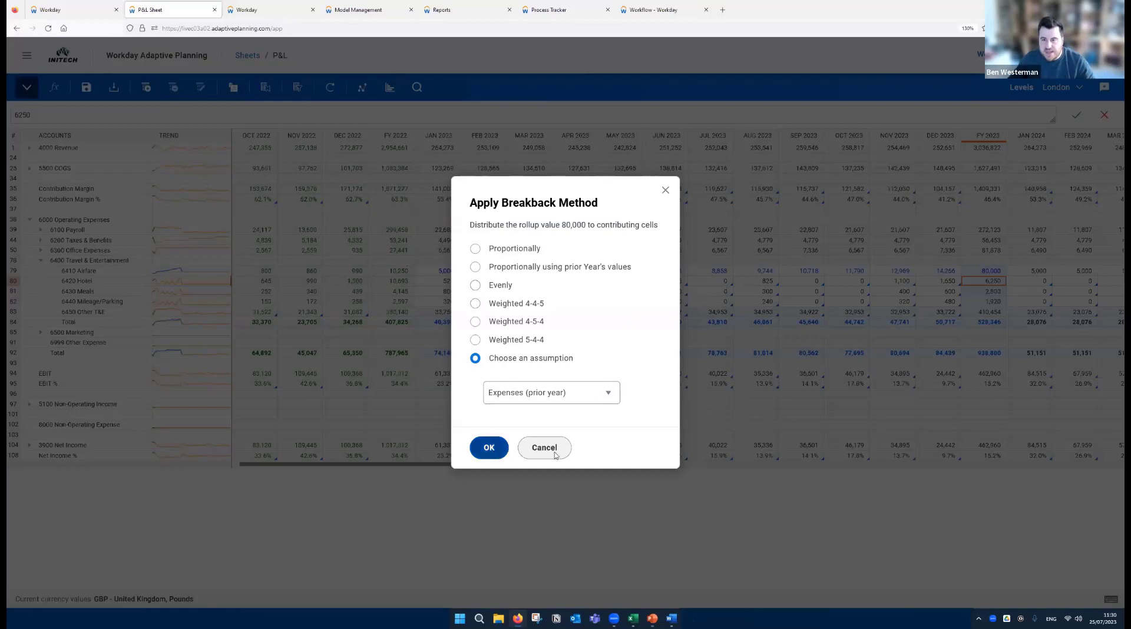
pyautogui.click(989, 271)
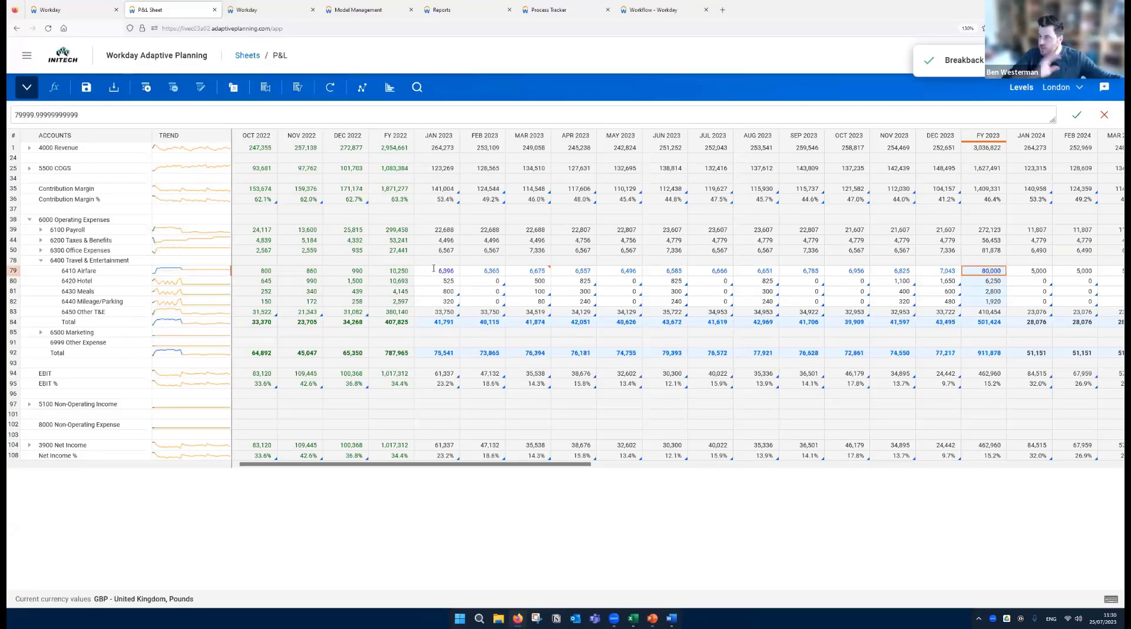
pyautogui.moveTo(434, 268)
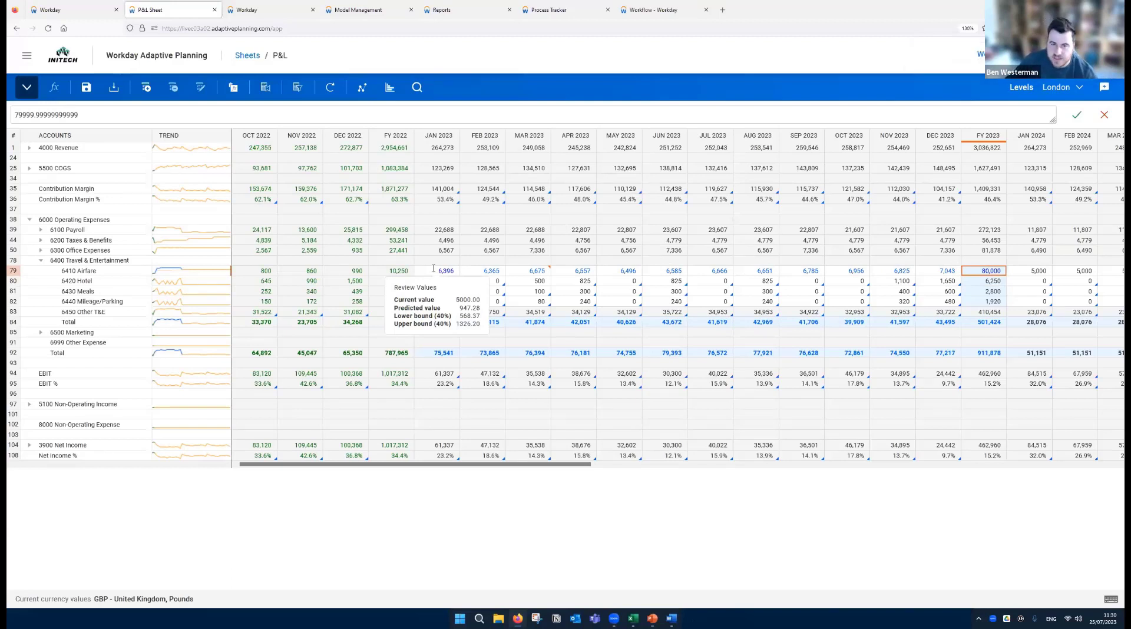
pyautogui.click(86, 89)
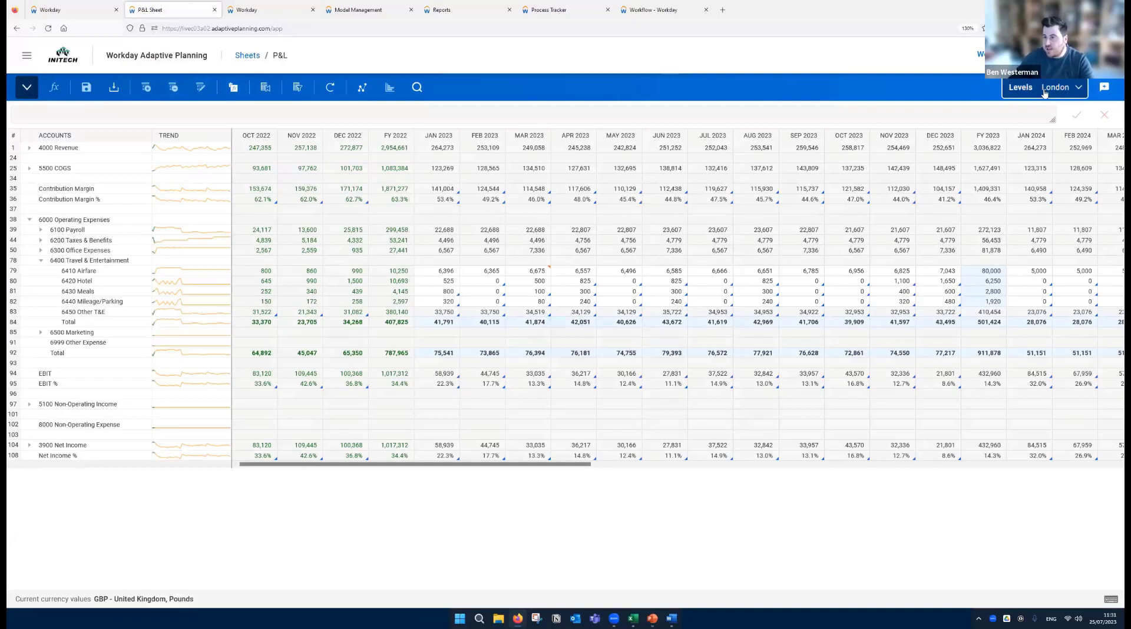
# - Explore the January 2023 6410 Airfare cell to examine its value, account, level and rollup details
pyautogui.click(443, 272)
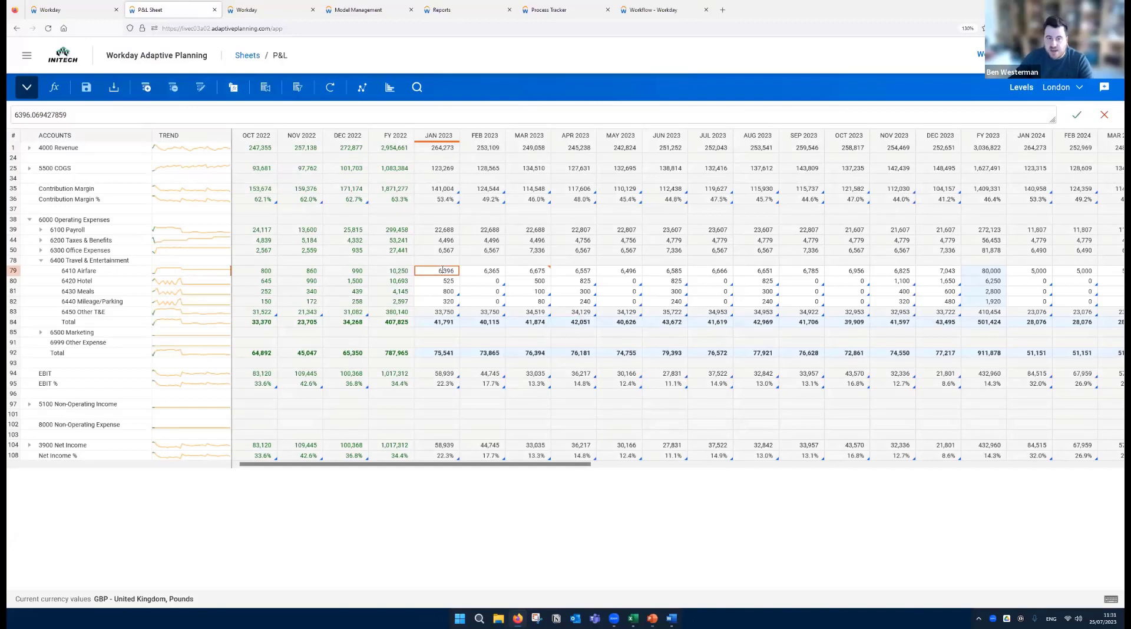
pyautogui.rightClick(443, 270)
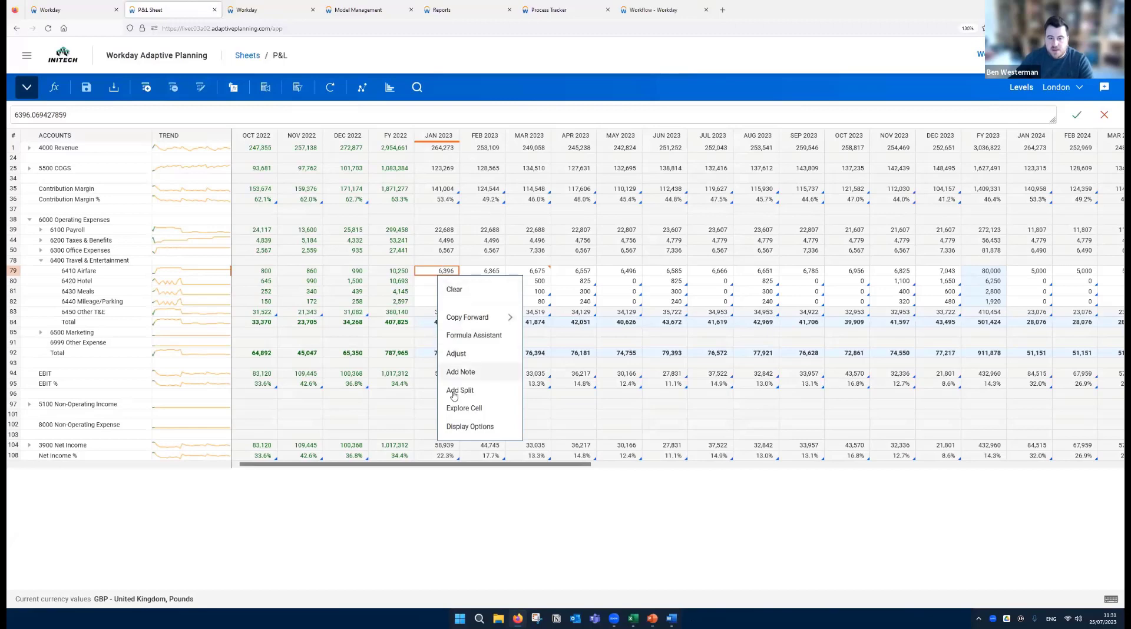
pyautogui.click(481, 411)
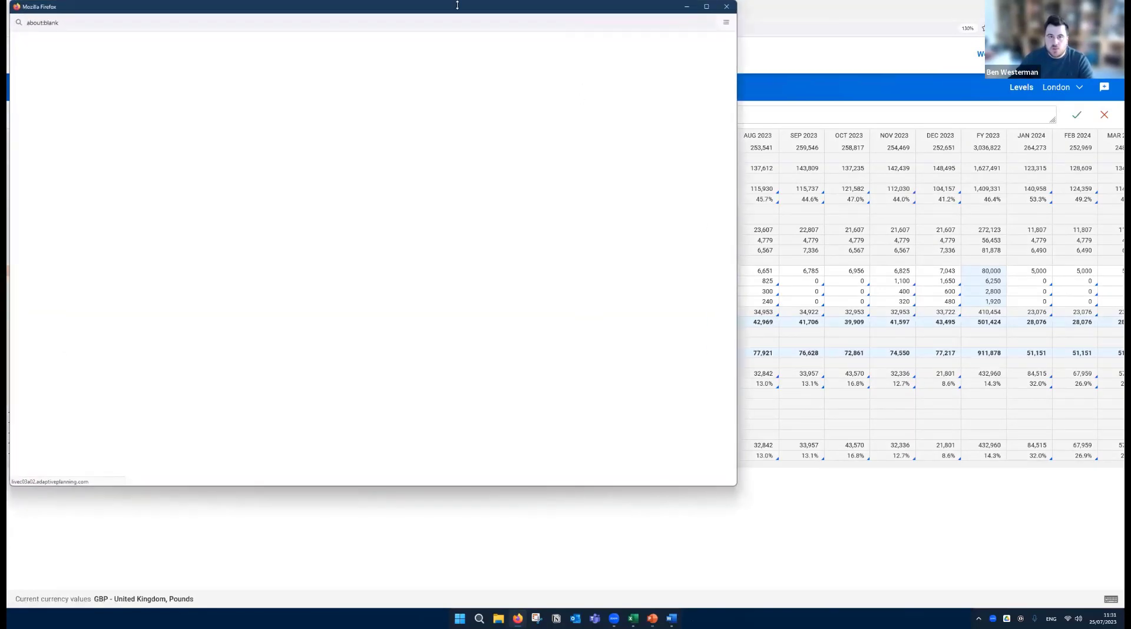
pyautogui.moveTo(463, 11); pyautogui.dragTo(670, 70)
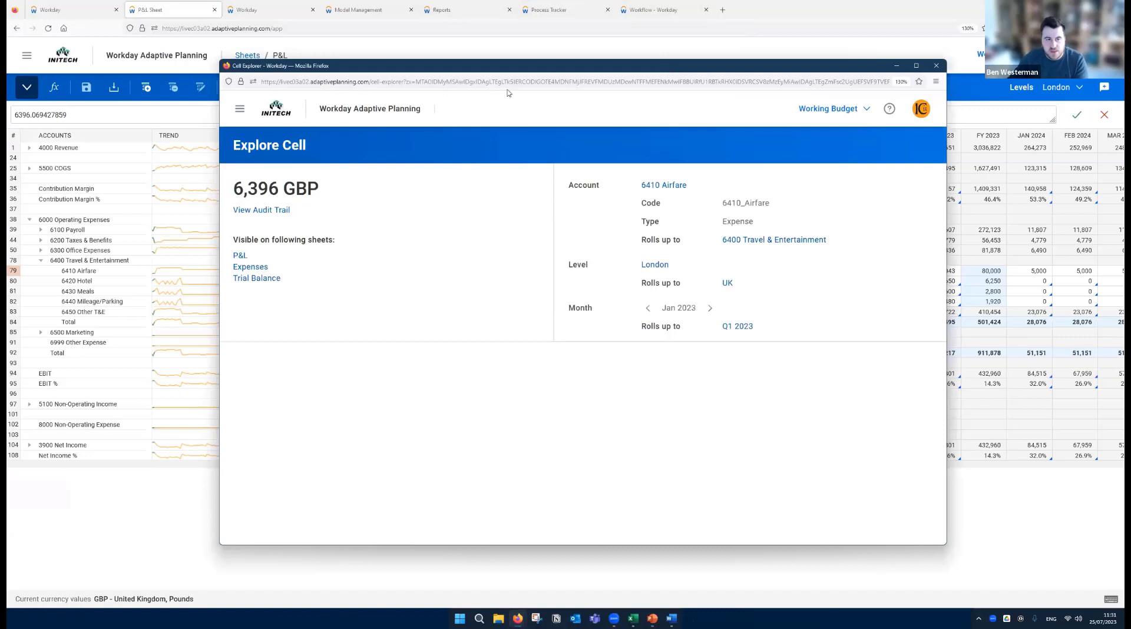
pyautogui.moveTo(231, 191); pyautogui.dragTo(277, 189)
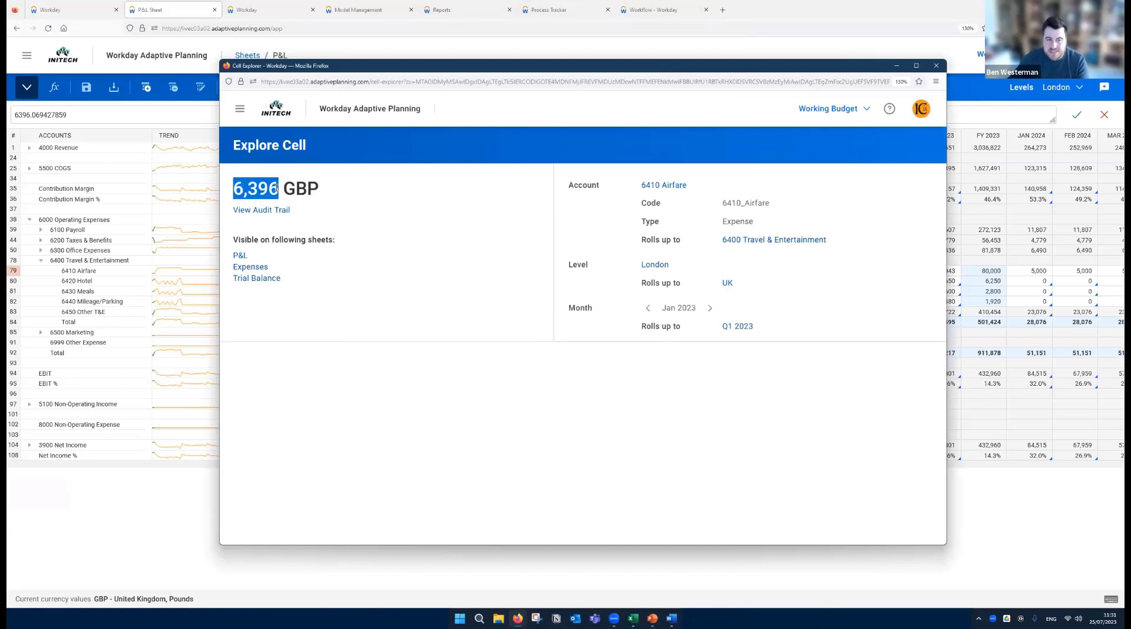
pyautogui.click(360, 193)
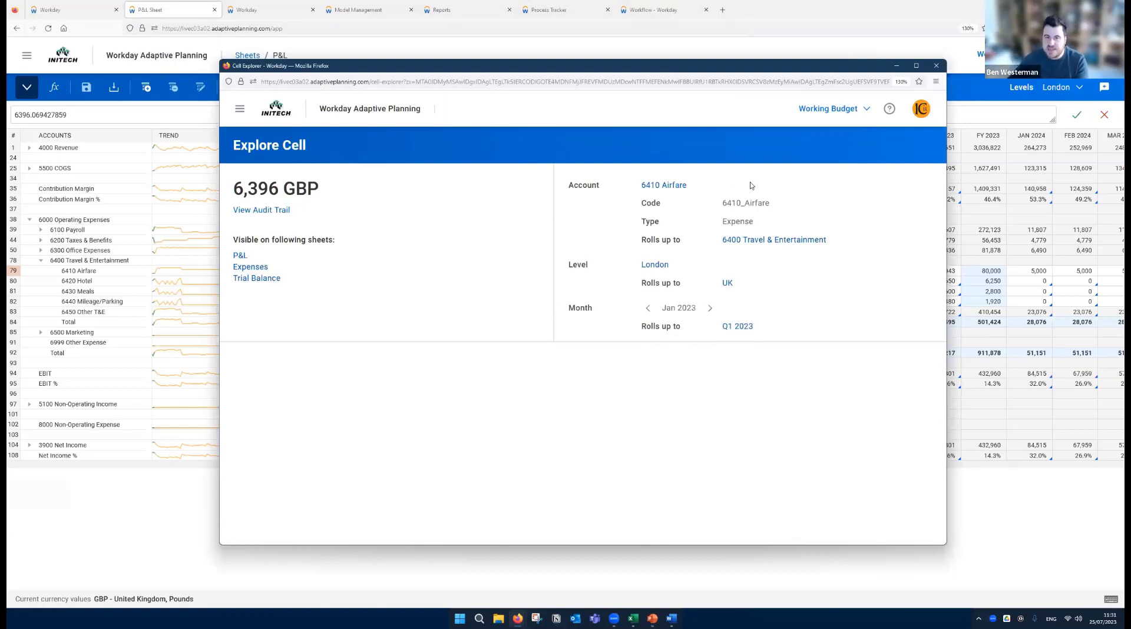
# - Review the audit trail of the January 2023 airfare cell, and close the cell explorer
pyautogui.click(263, 211)
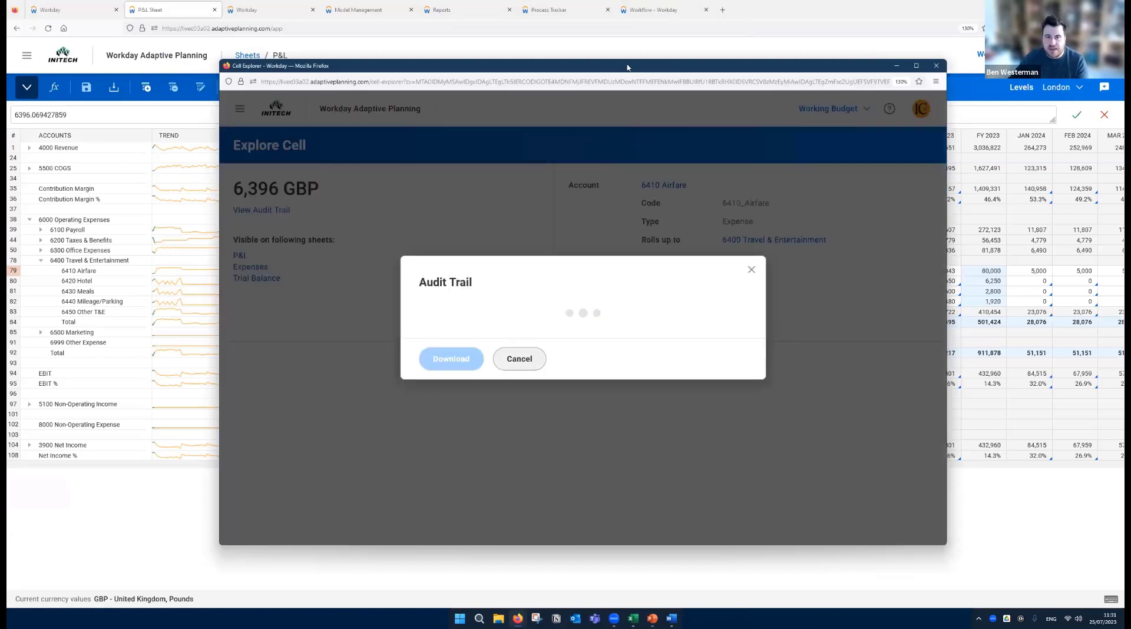
pyautogui.moveTo(630, 69); pyautogui.dragTo(625, 32)
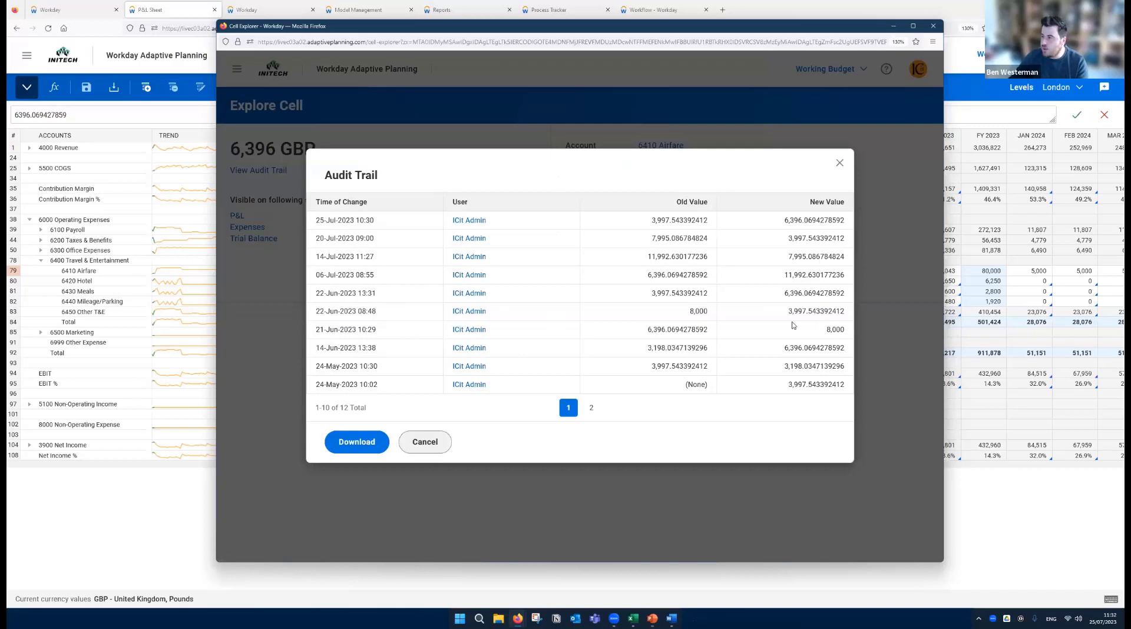
pyautogui.press('Tab')
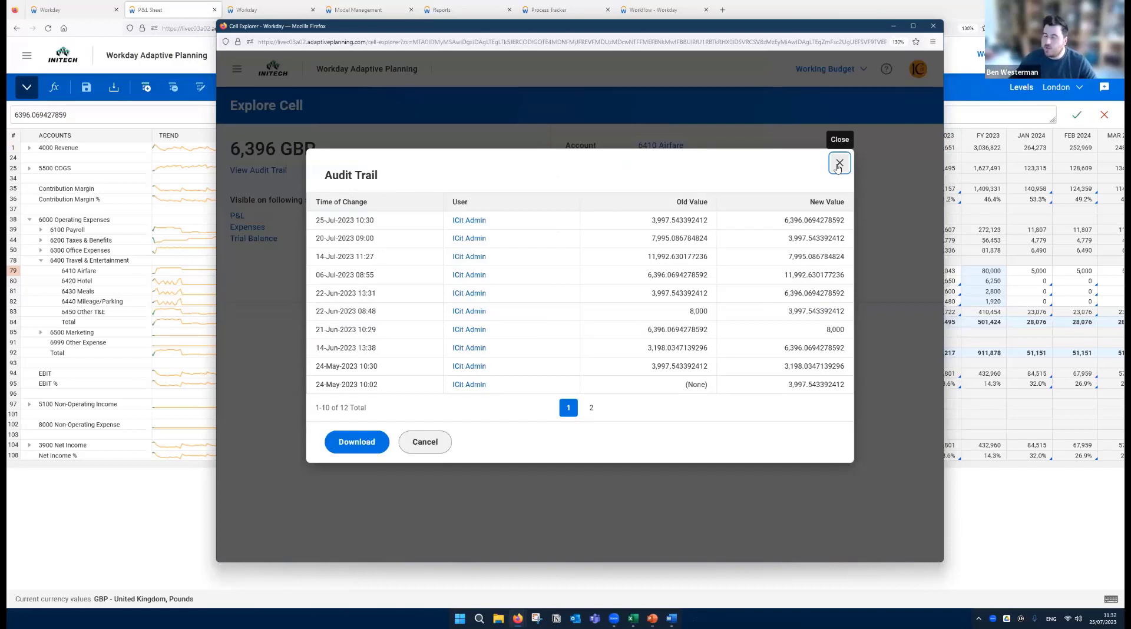
pyautogui.click(839, 164)
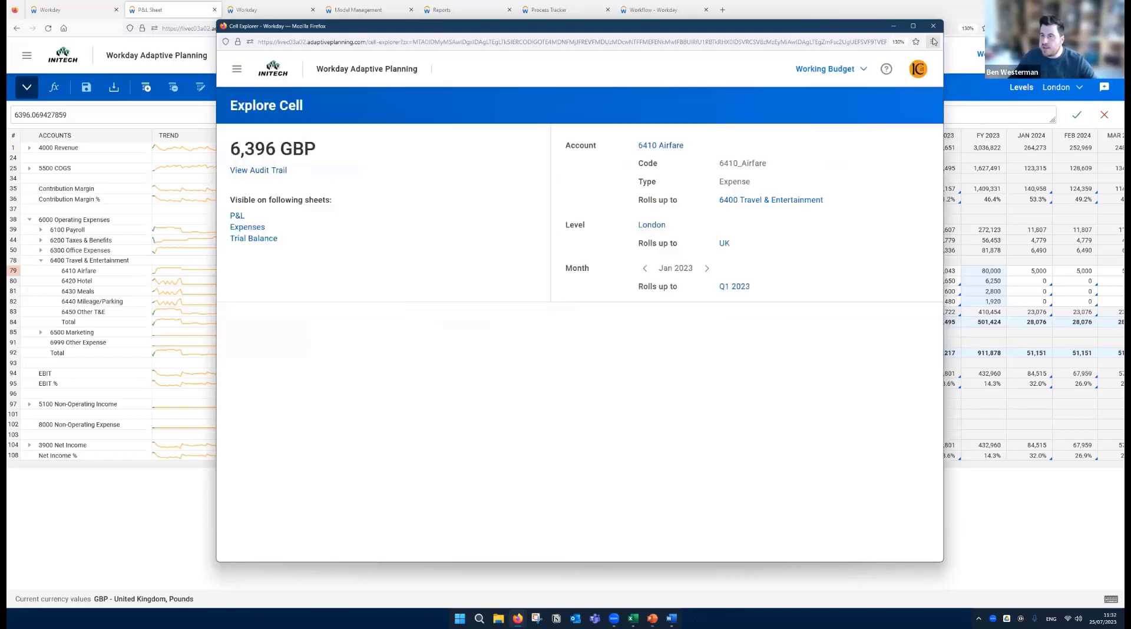
pyautogui.click(934, 27)
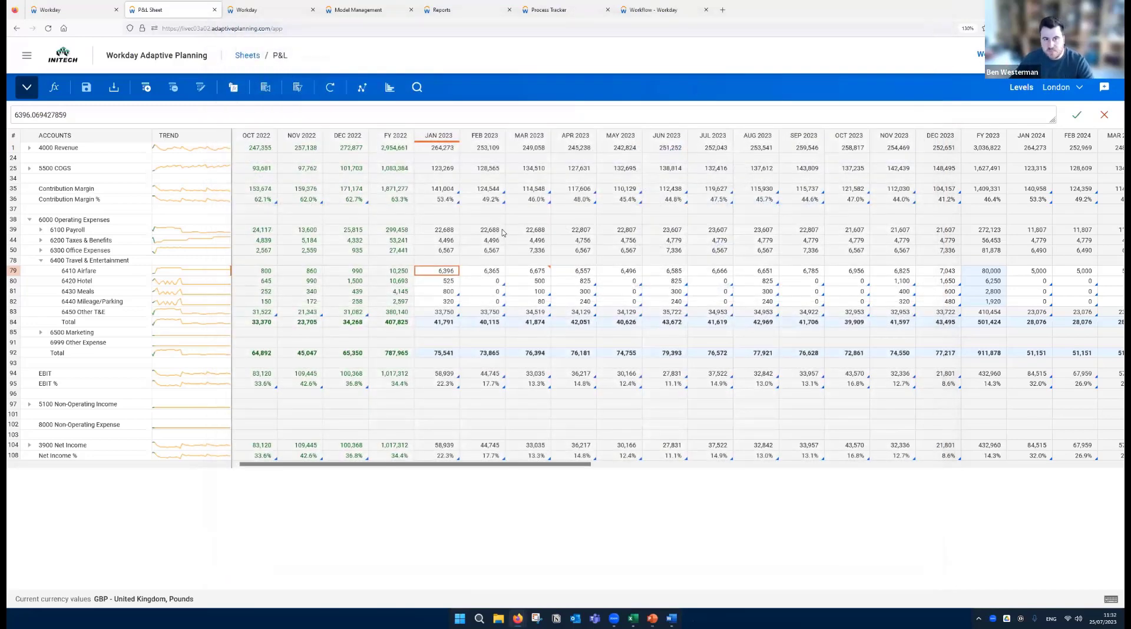
# - Show anomalies on London's P&L sheet and look over the list of available versions without switching
pyautogui.click(363, 92)
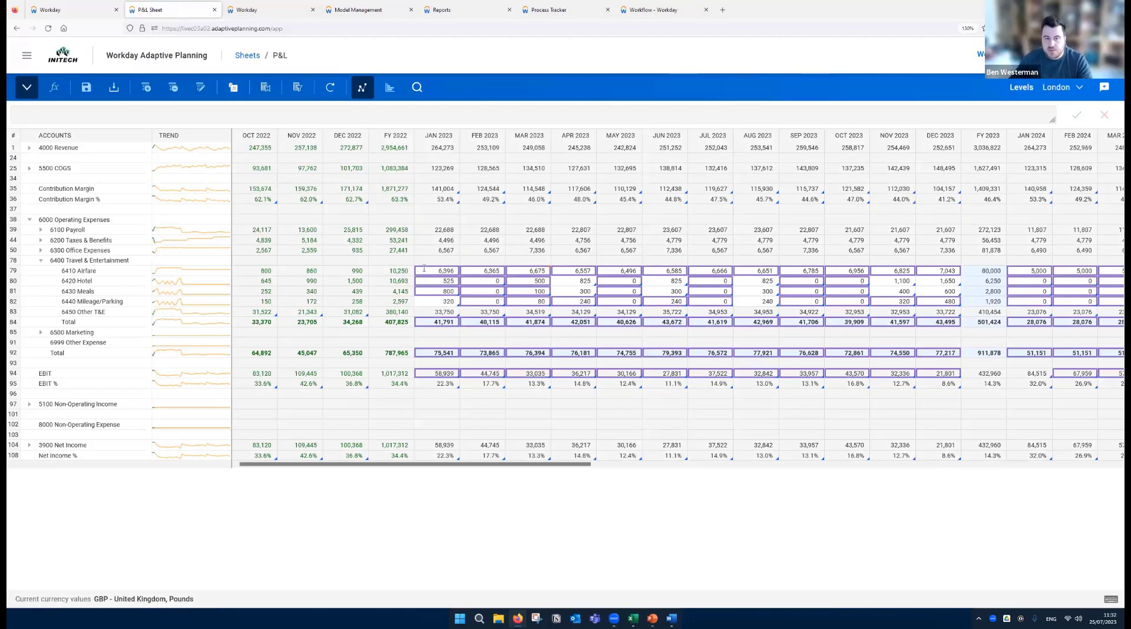
pyautogui.moveTo(424, 269)
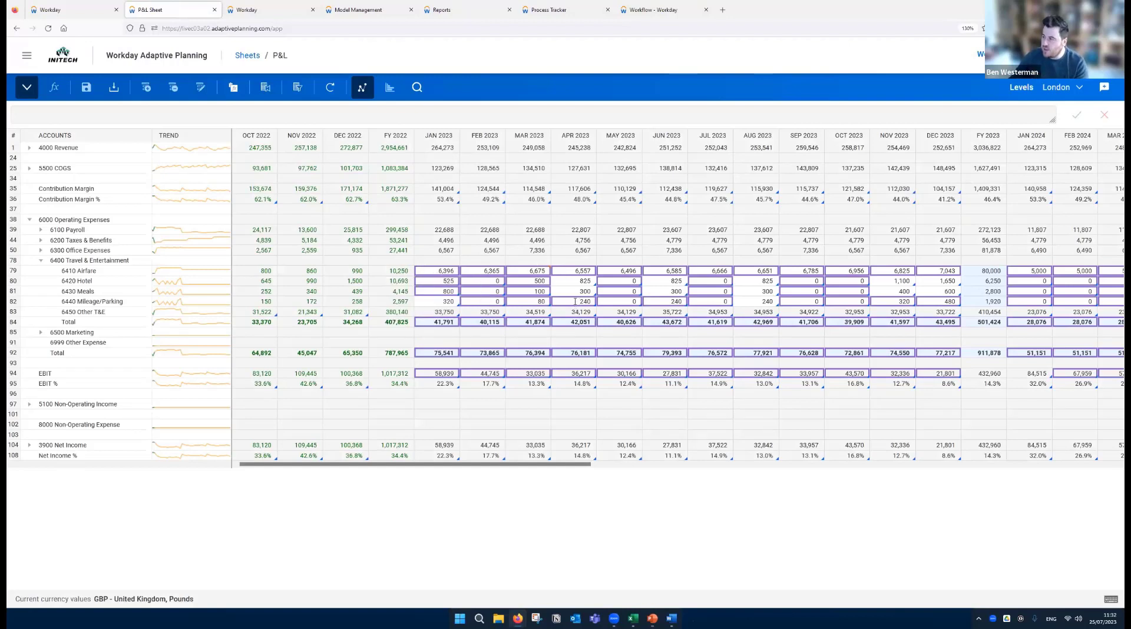
pyautogui.moveTo(575, 302)
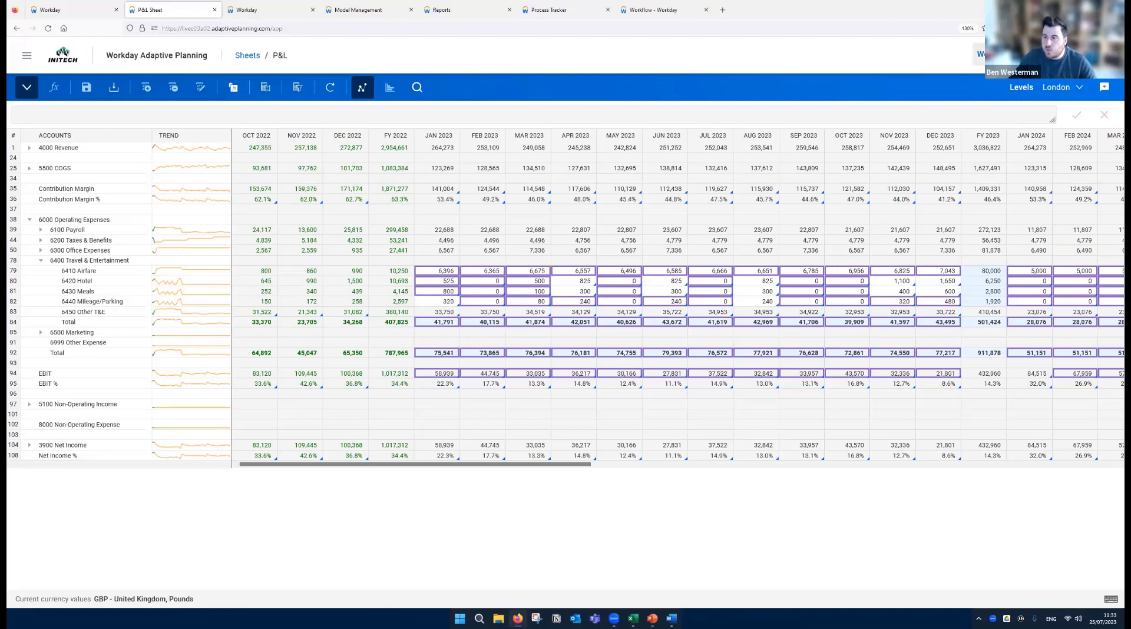
pyautogui.click(978, 54)
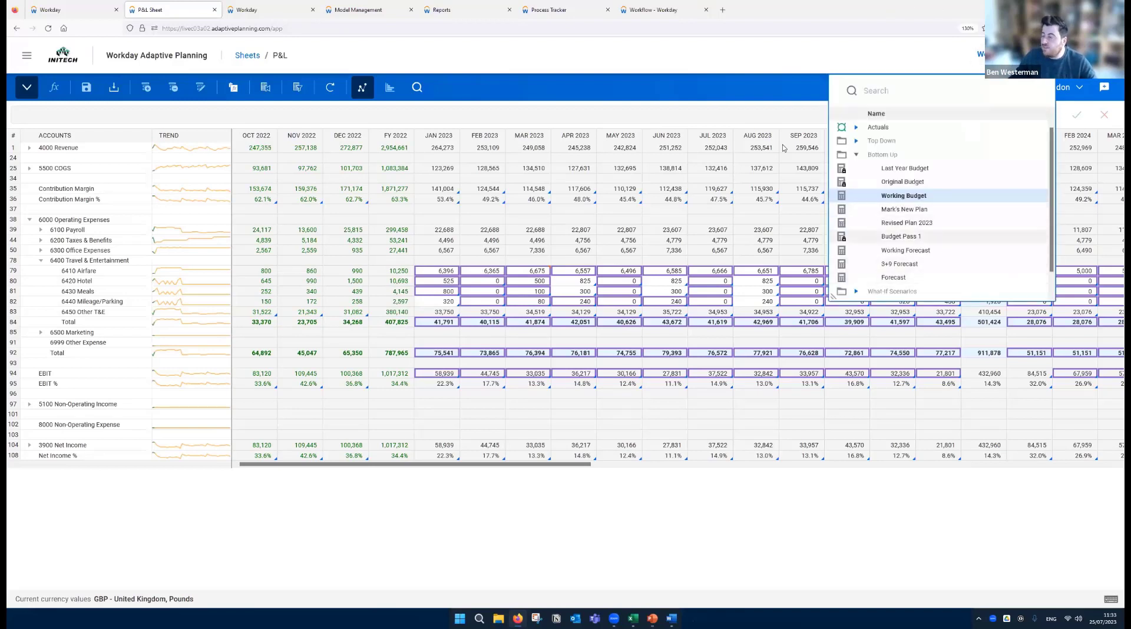
pyautogui.click(670, 62)
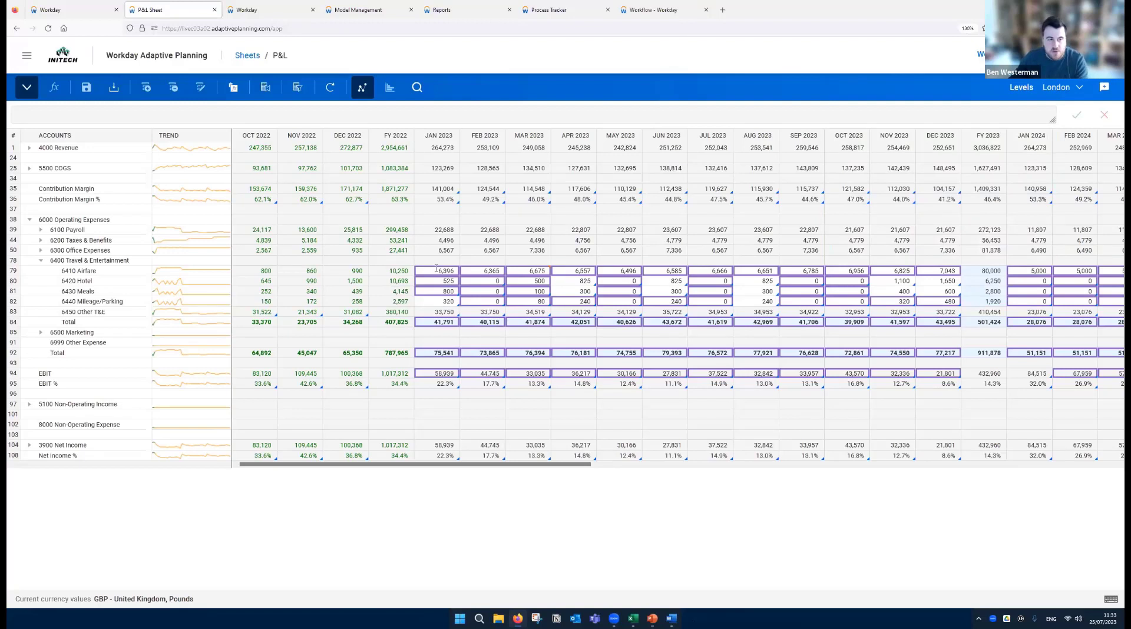
# - Hide the anomalies on the P&L sheet and switch to the Revenue page of the Budget Data Entry dashboard
pyautogui.click(361, 88)
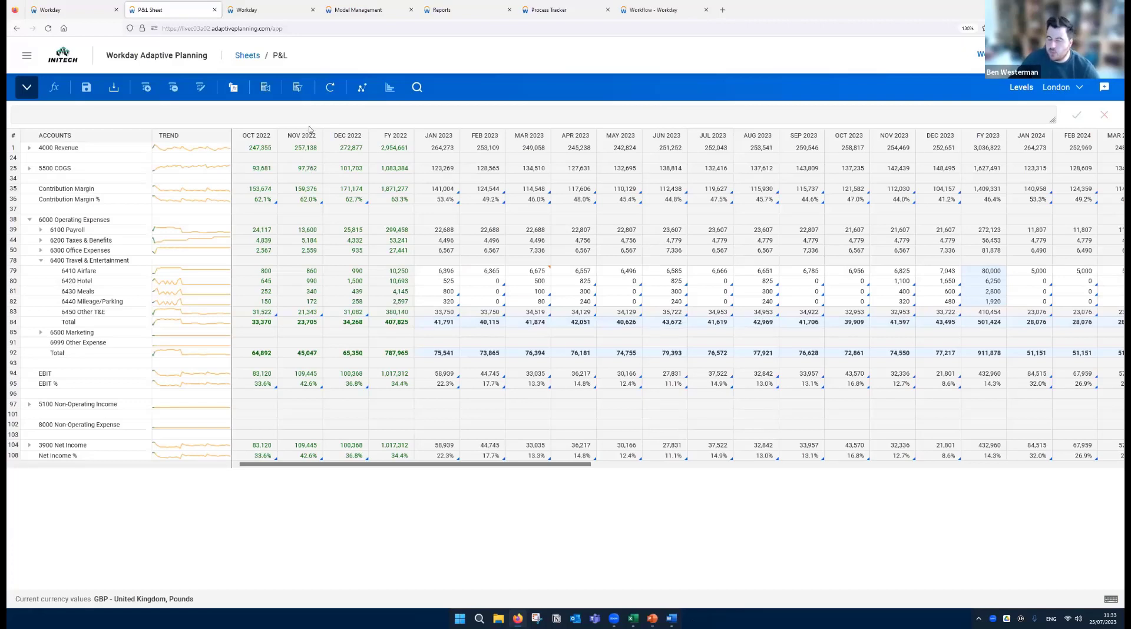
pyautogui.click(263, 8)
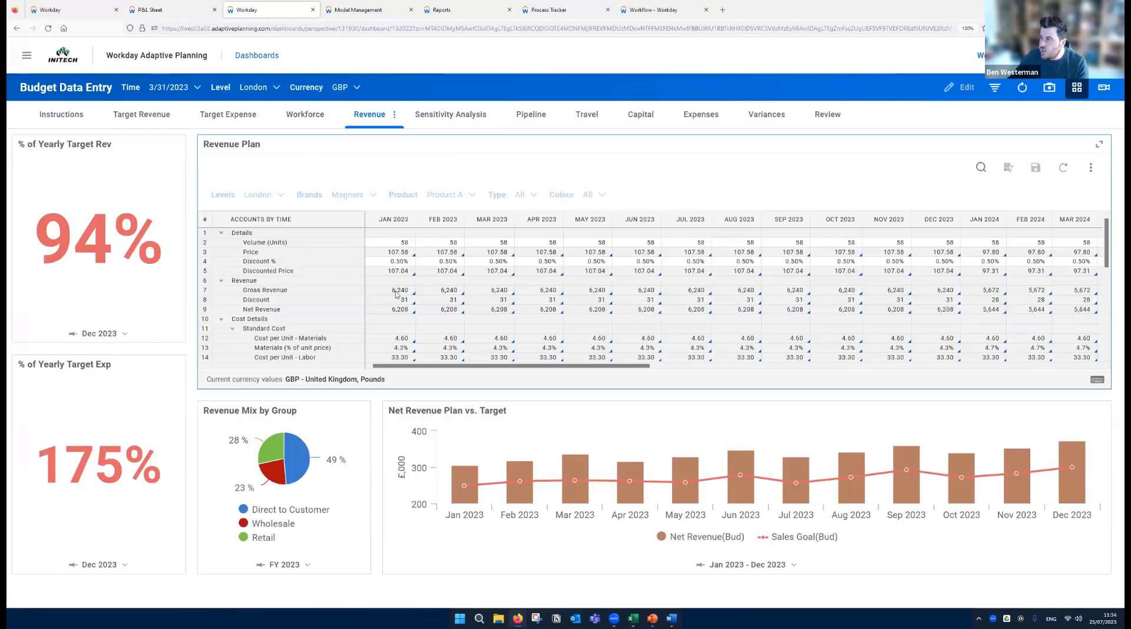
pyautogui.press('Tab')
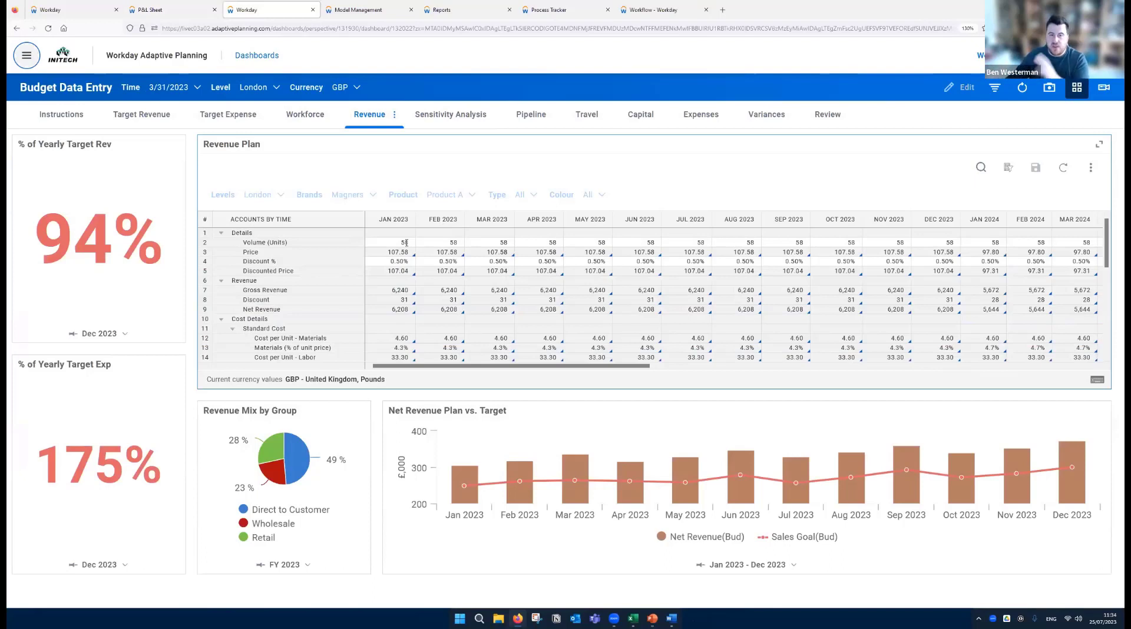
pyautogui.moveTo(405, 277)
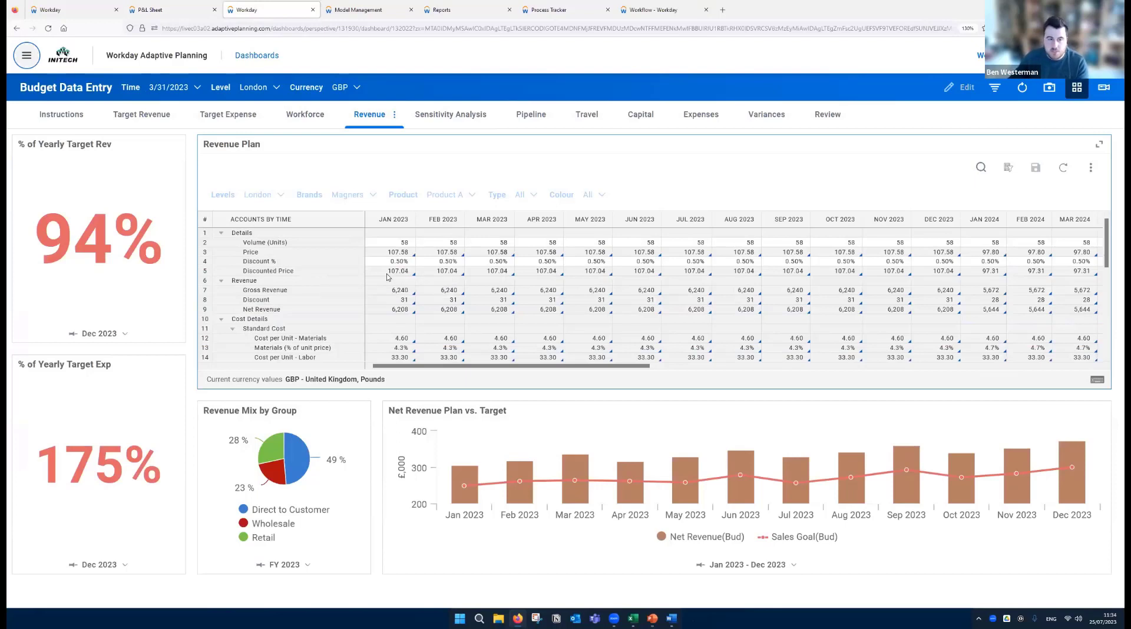
# - Examine the volume, discount and unit cost rows for Product A in London's Revenue Plan
pyautogui.click(387, 243)
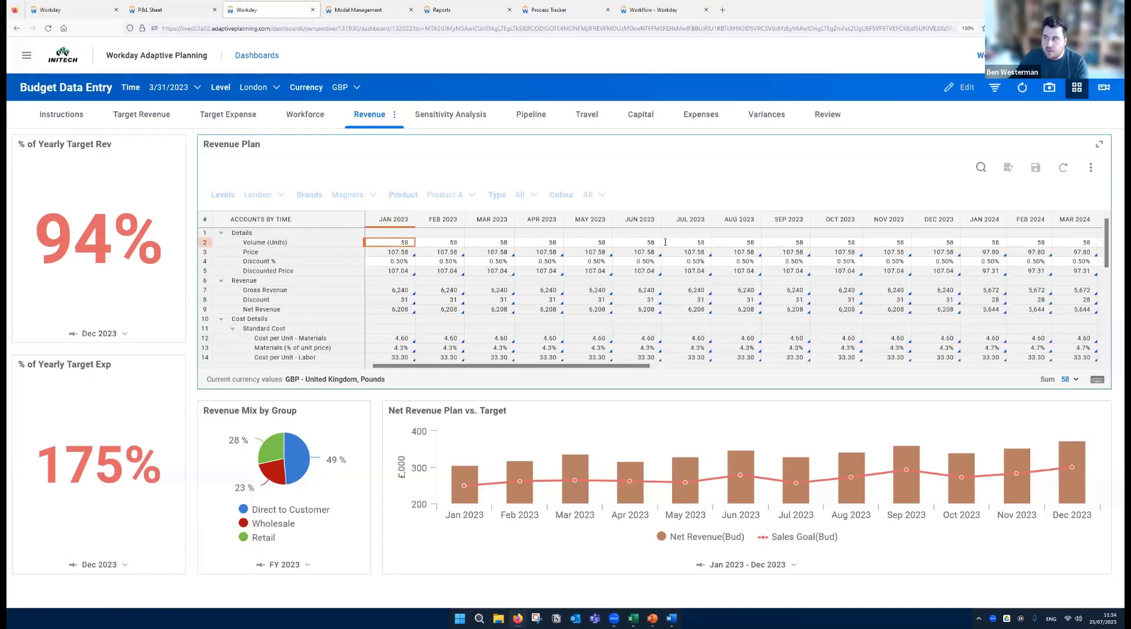
pyautogui.click(371, 260)
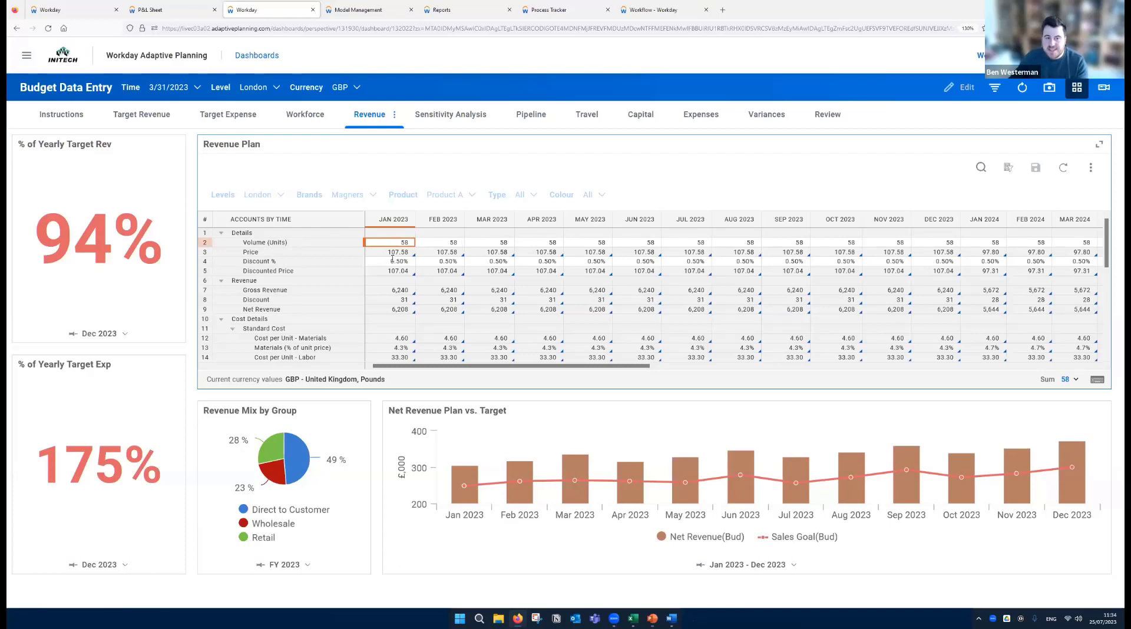
pyautogui.click(451, 261)
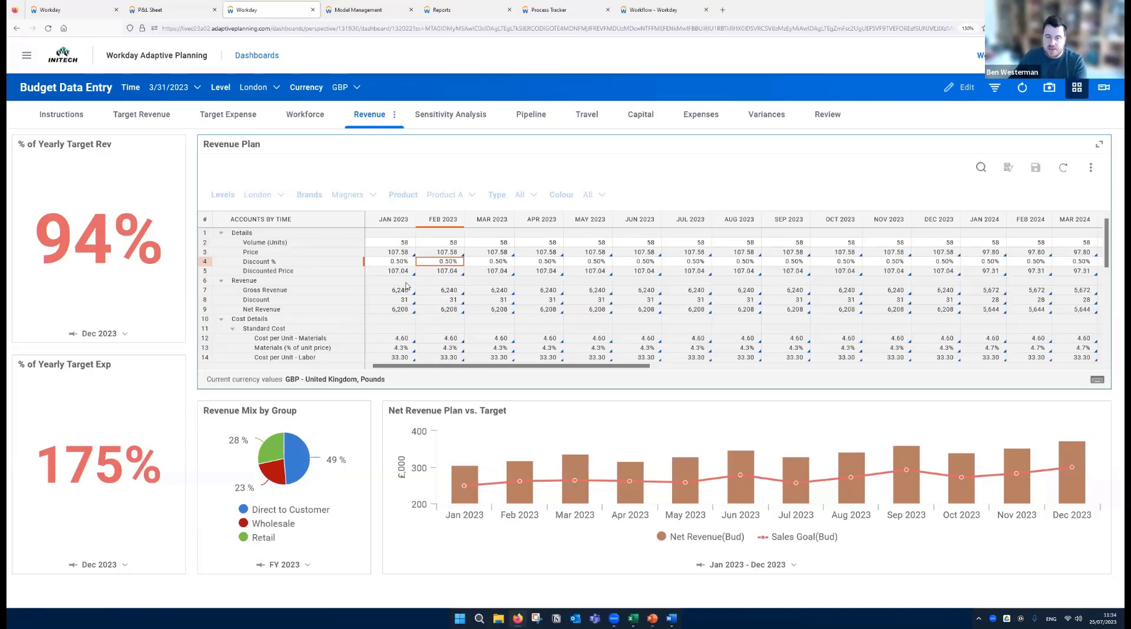
pyautogui.scroll(-1, 406, 282)
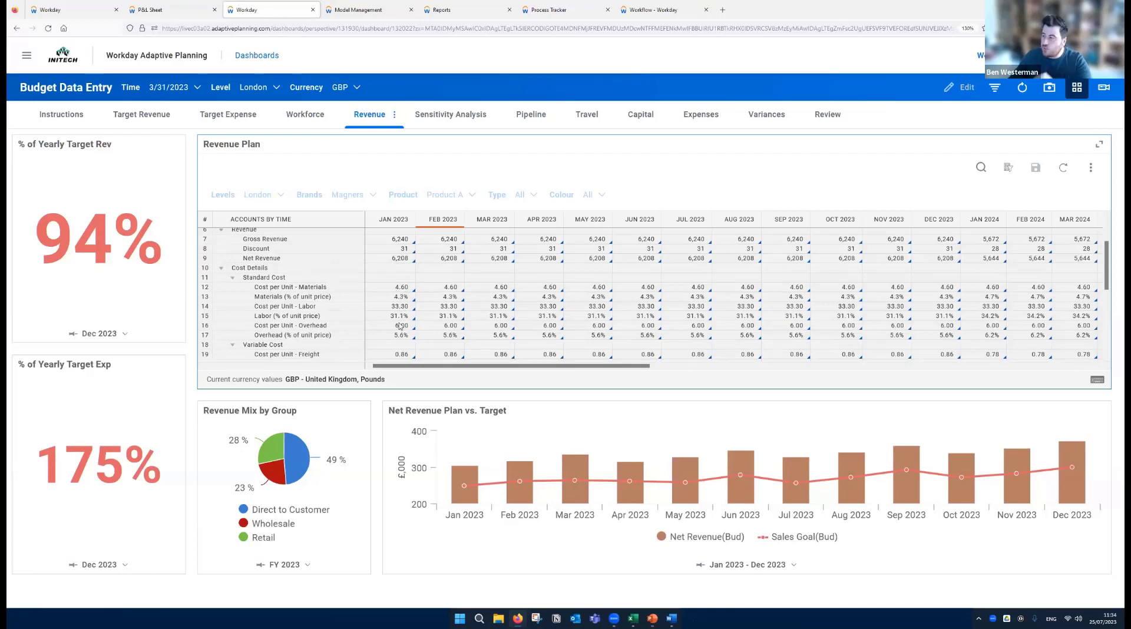
pyautogui.moveTo(400, 327)
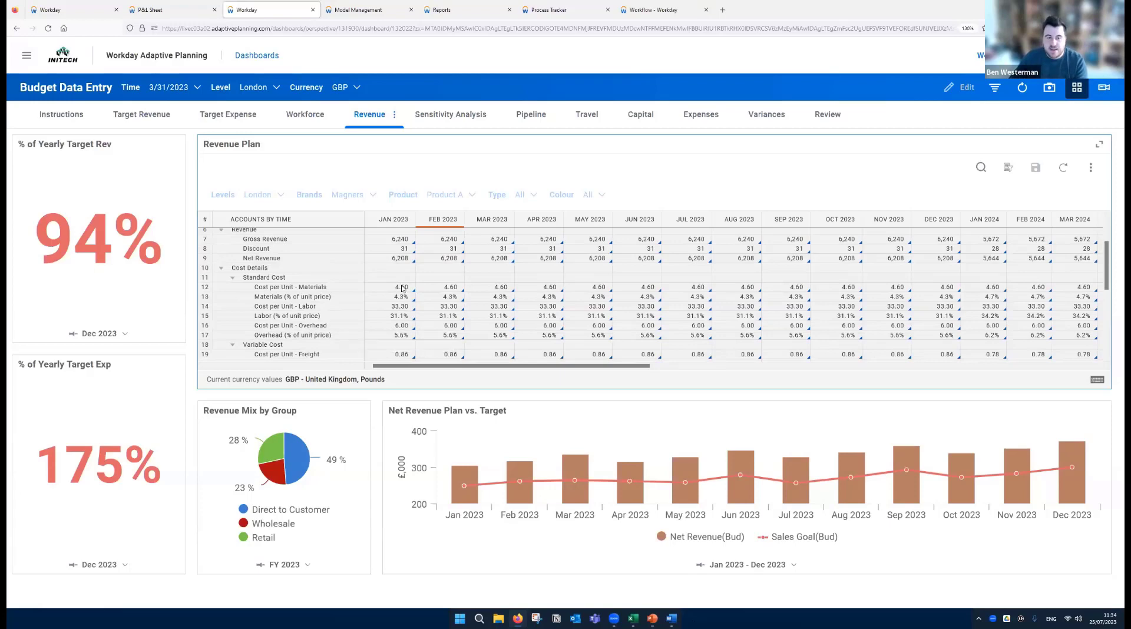
pyautogui.scroll(-1, 400, 327)
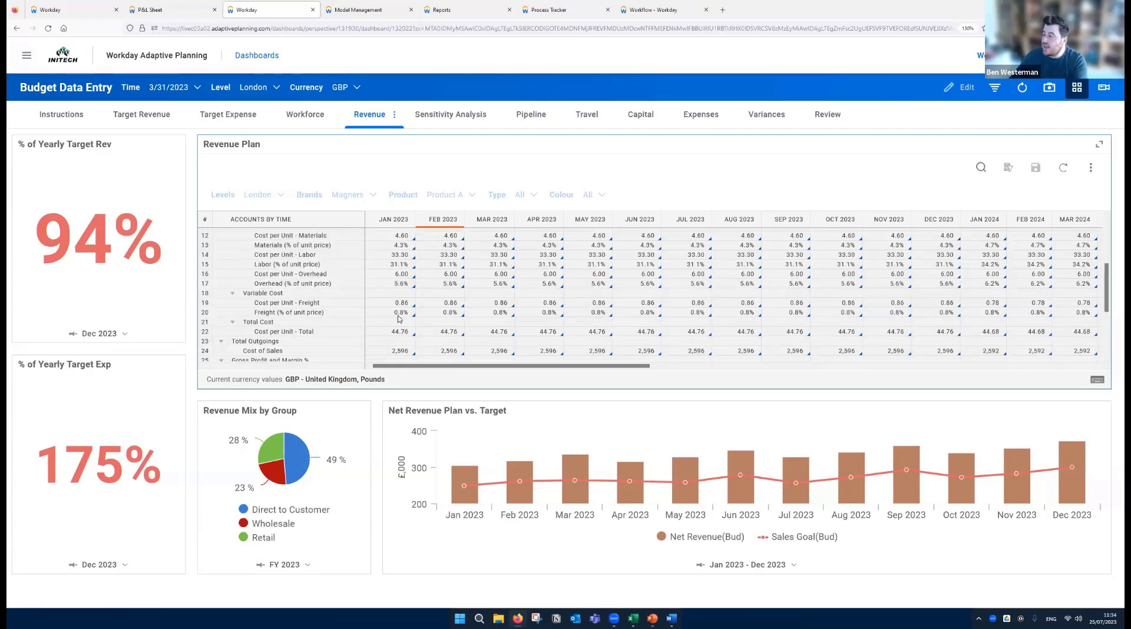
pyautogui.scroll(2, 403, 283)
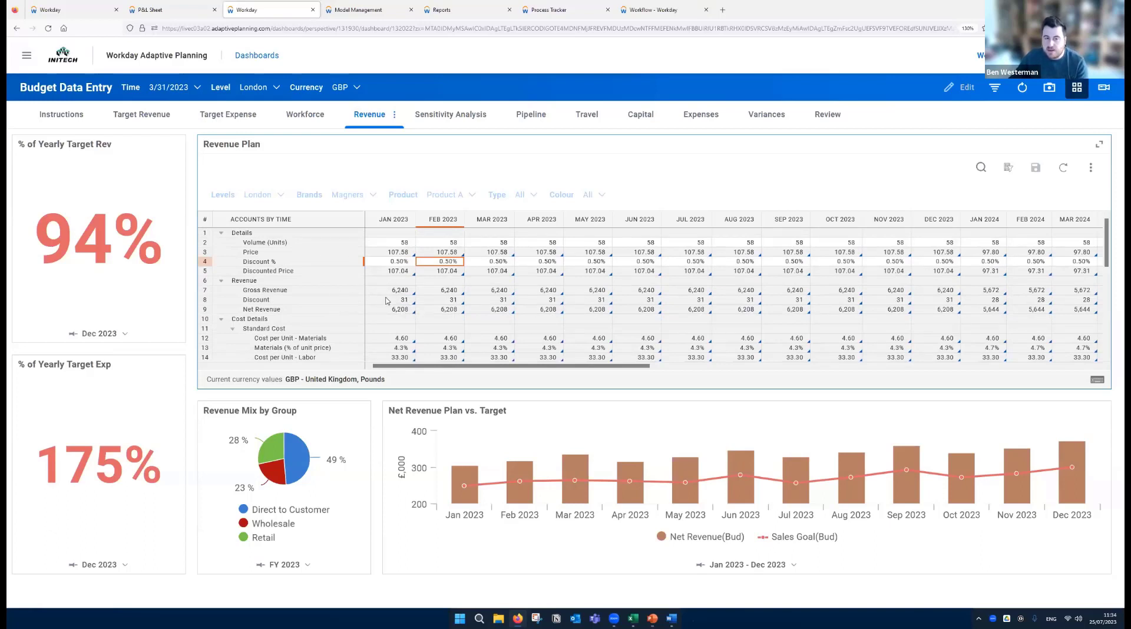
# - Review the 2023 monthly Volume (Units) cells and the Net Revenue row of the Revenue Plan without editing them
pyautogui.click(401, 242)
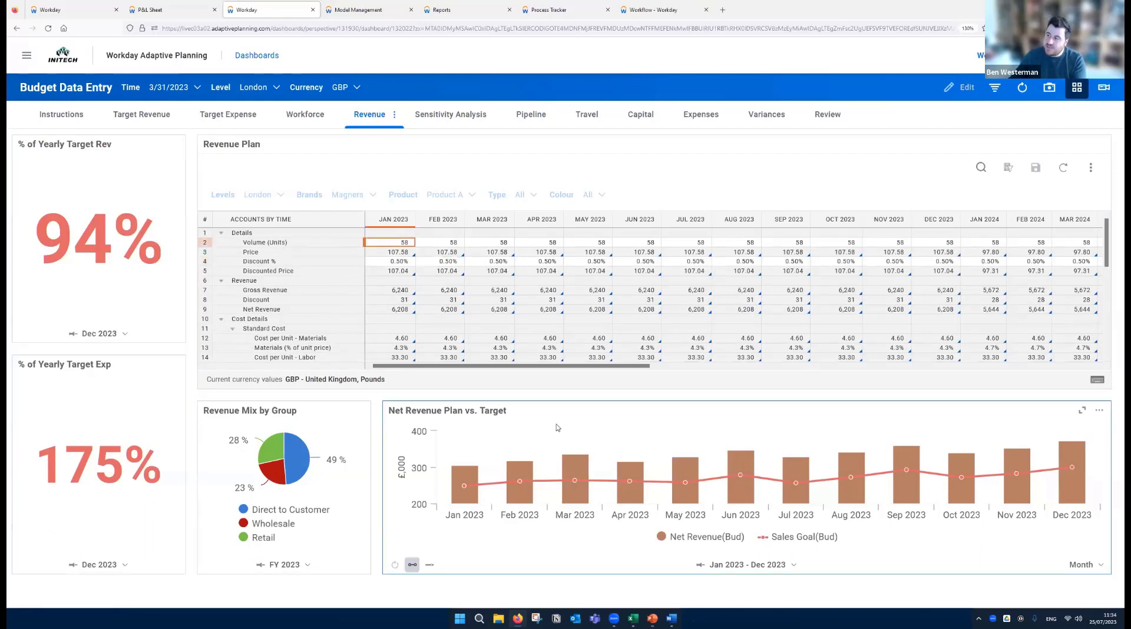
pyautogui.moveTo(395, 243); pyautogui.dragTo(601, 245)
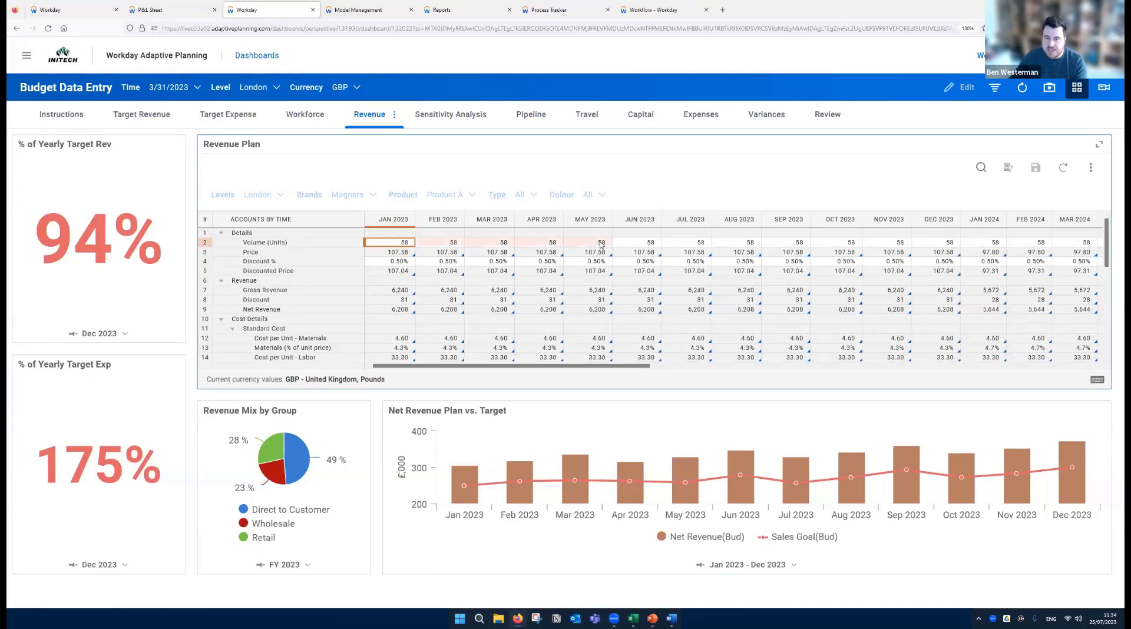
pyautogui.click(550, 313)
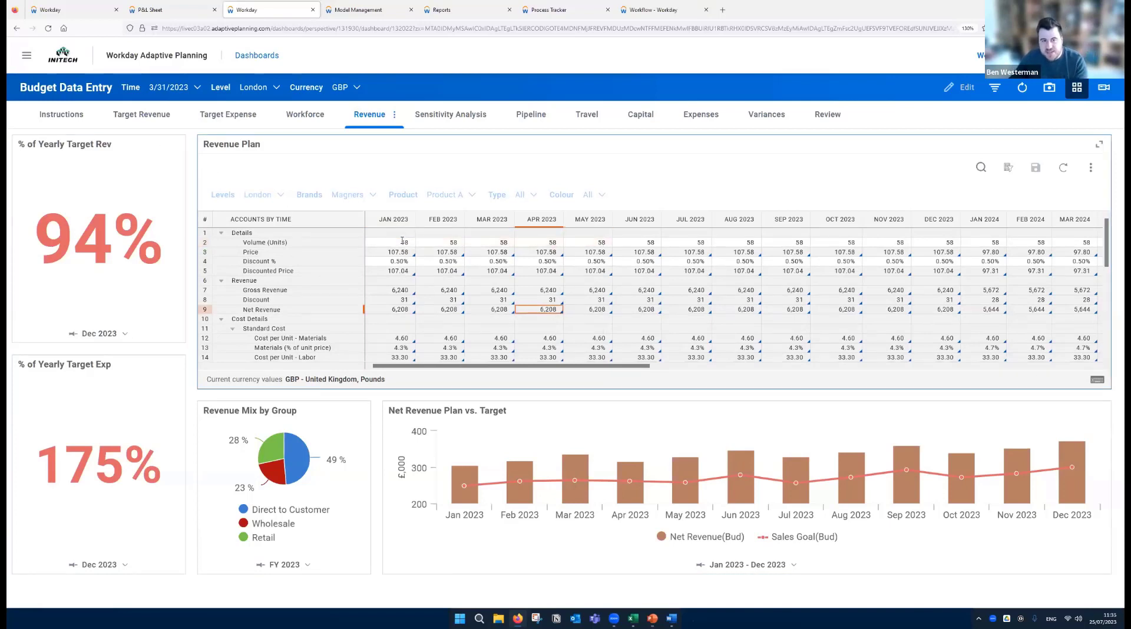
pyautogui.click(403, 241)
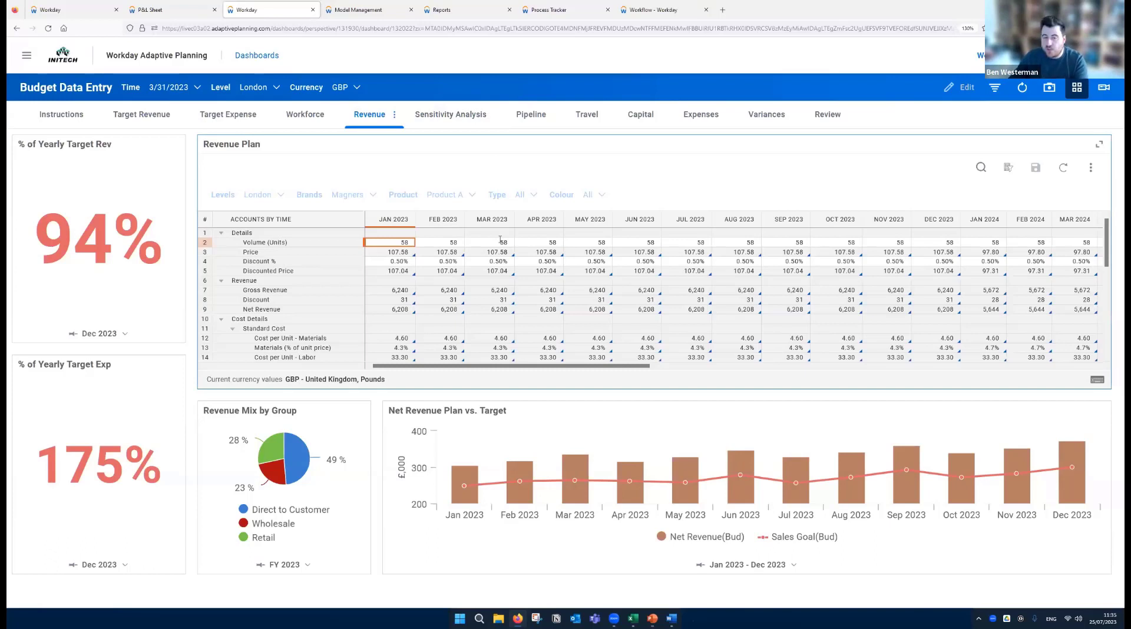
pyautogui.click(484, 319)
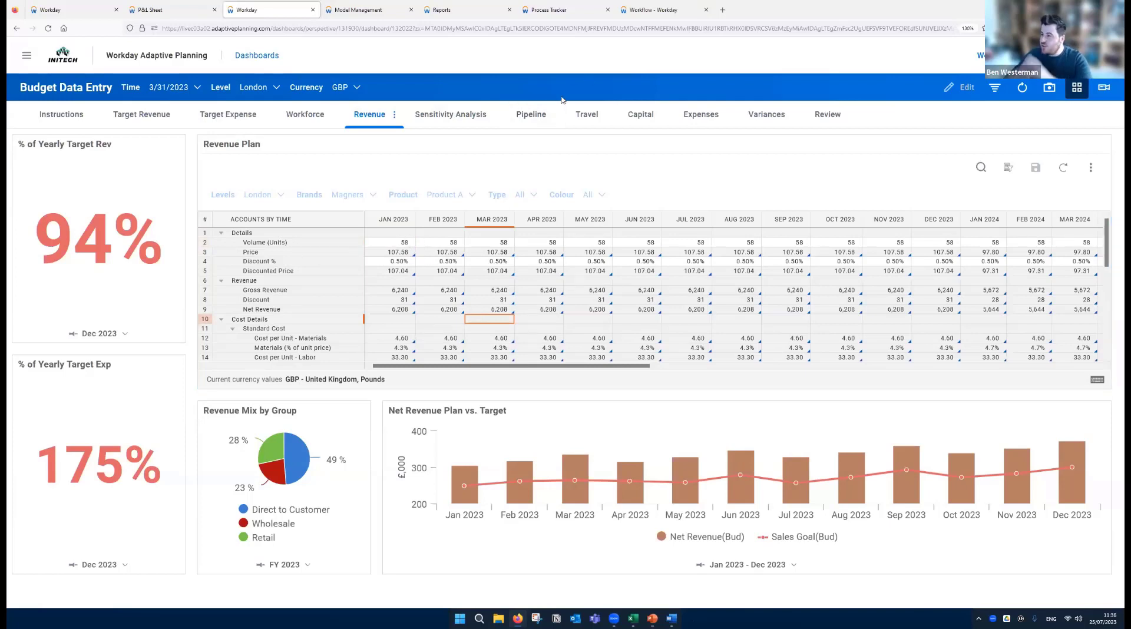
# - Create a plan version based on Working Budget in the model's version administration, naming it with a person's first name plus "Plan"
pyautogui.click(365, 13)
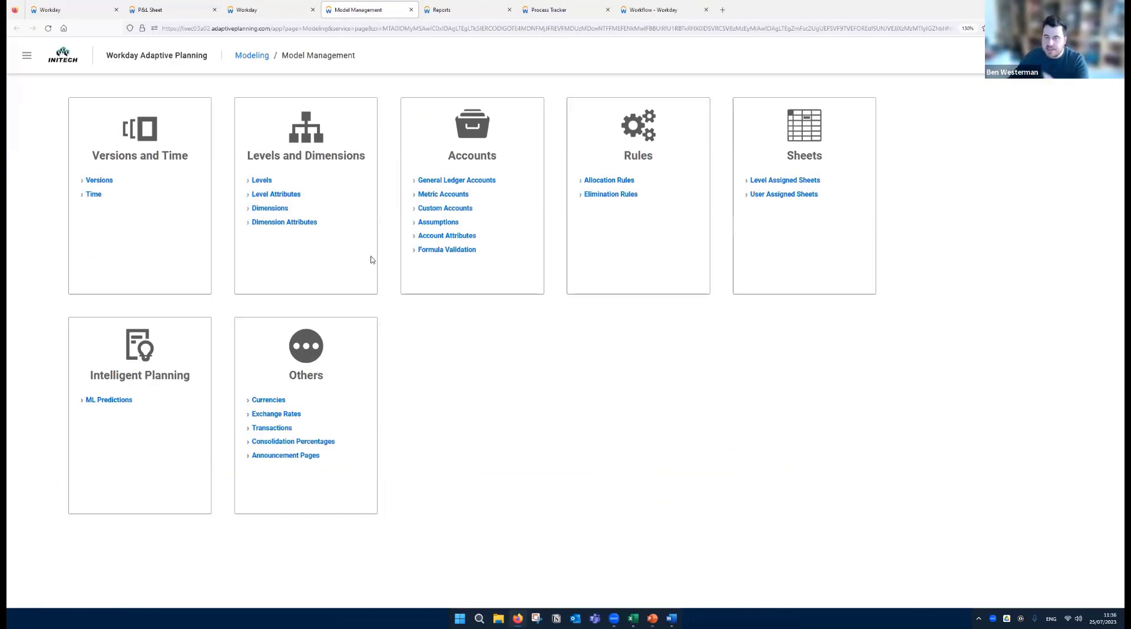
pyautogui.click(99, 182)
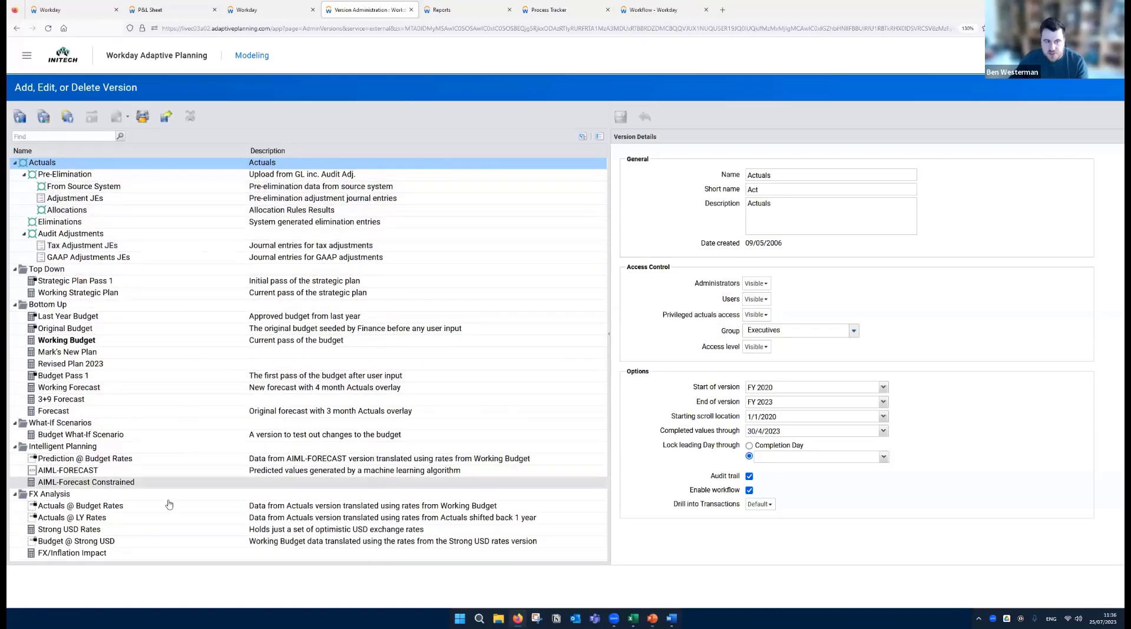
pyautogui.click(86, 343)
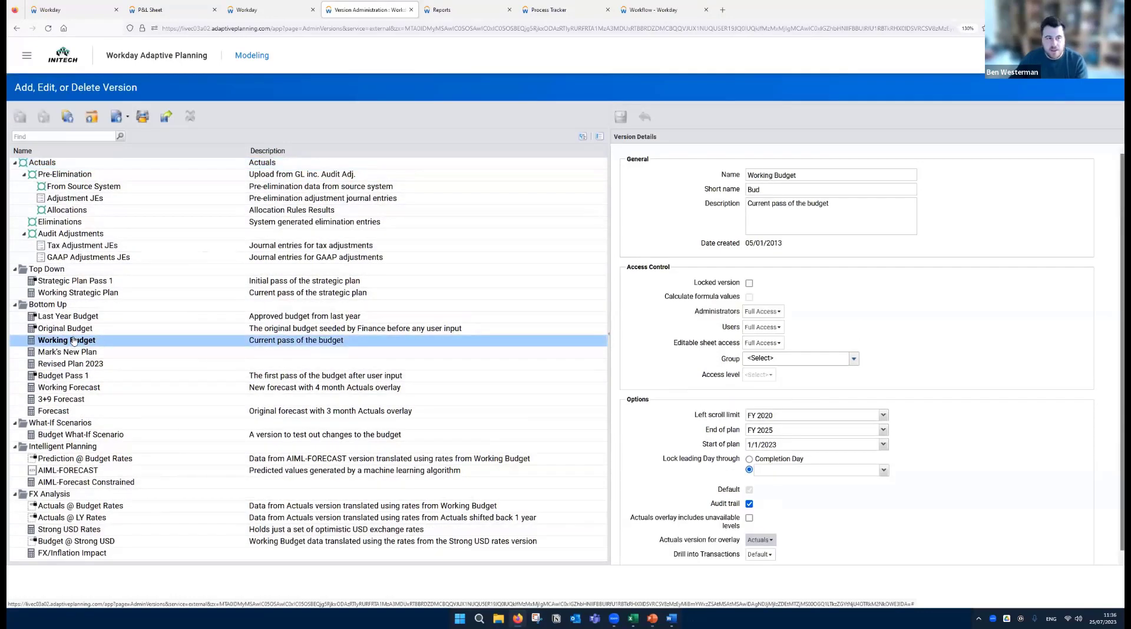
pyautogui.click(117, 116)
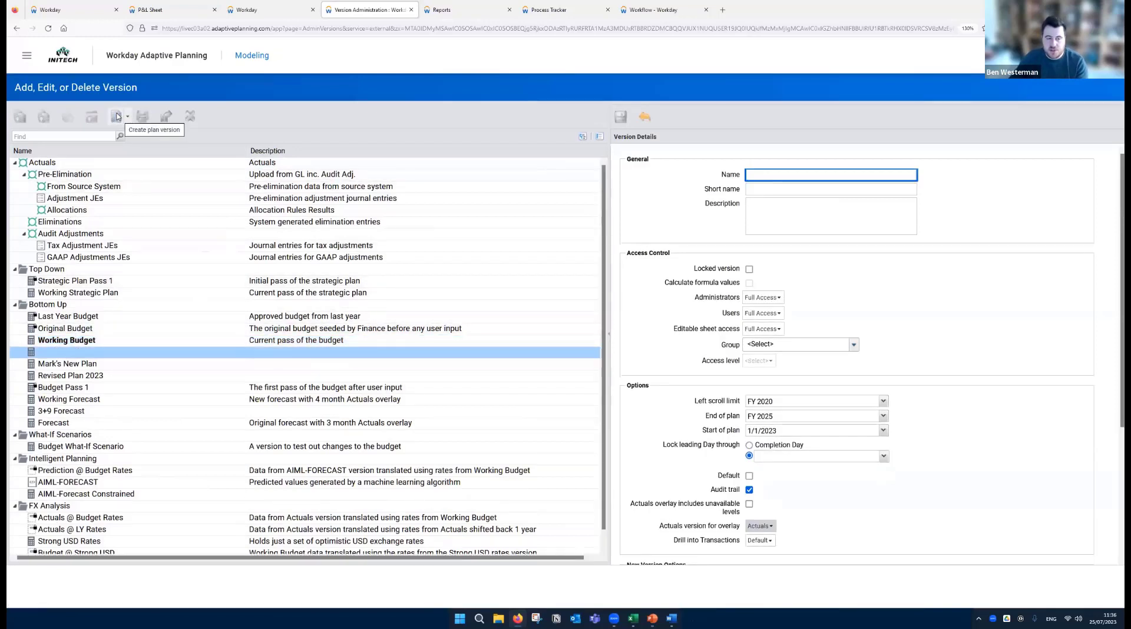
pyautogui.write("Rob's Plan")
pyautogui.click(1016, 209)
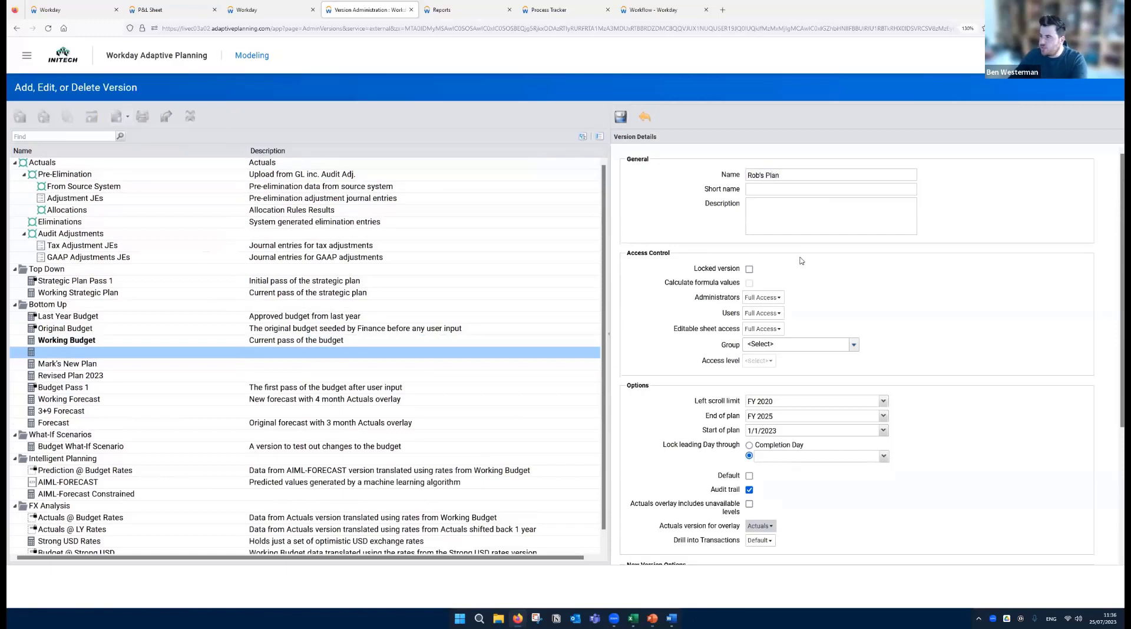
# - Keep Full Access for users and Working Budget as the version to copy, and save the new plan version
pyautogui.scroll(-1, 787, 259)
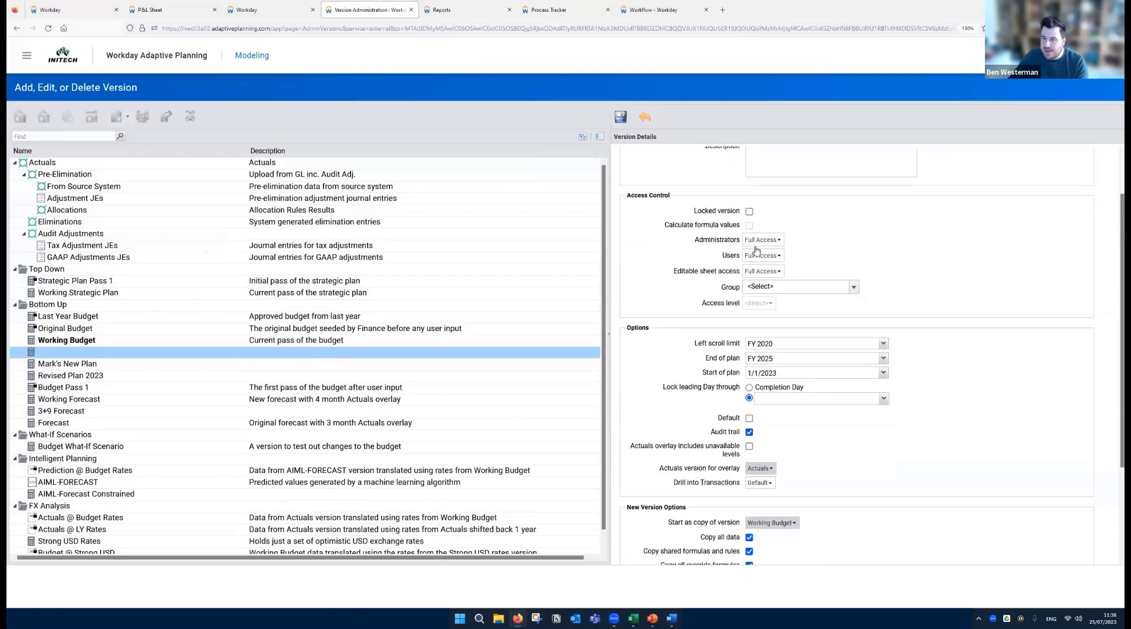
pyautogui.click(768, 257)
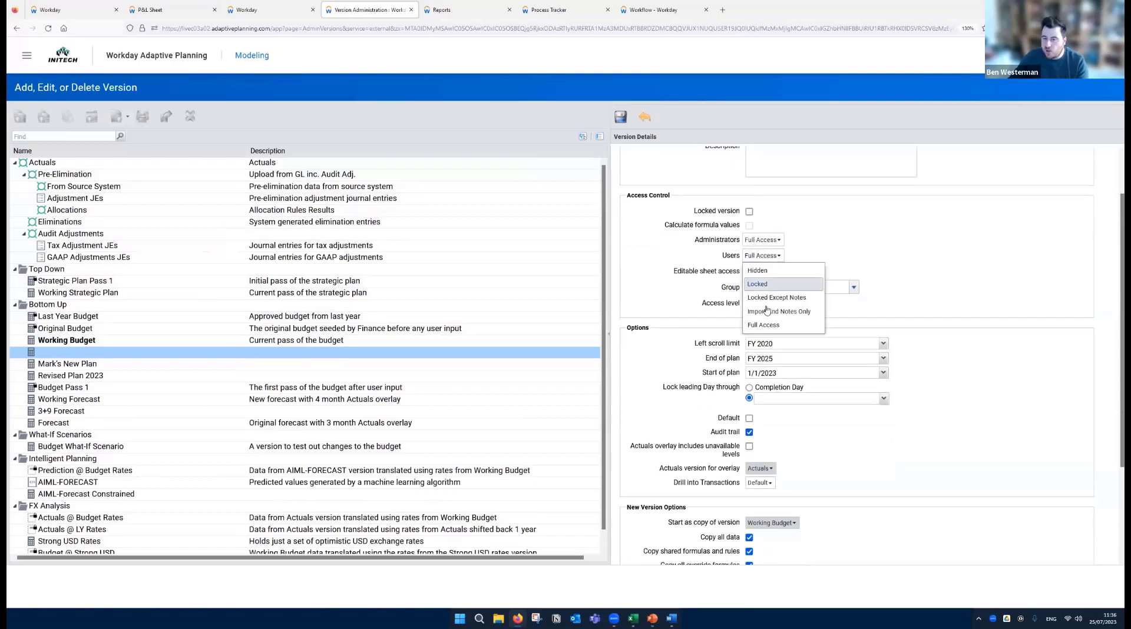
pyautogui.click(763, 324)
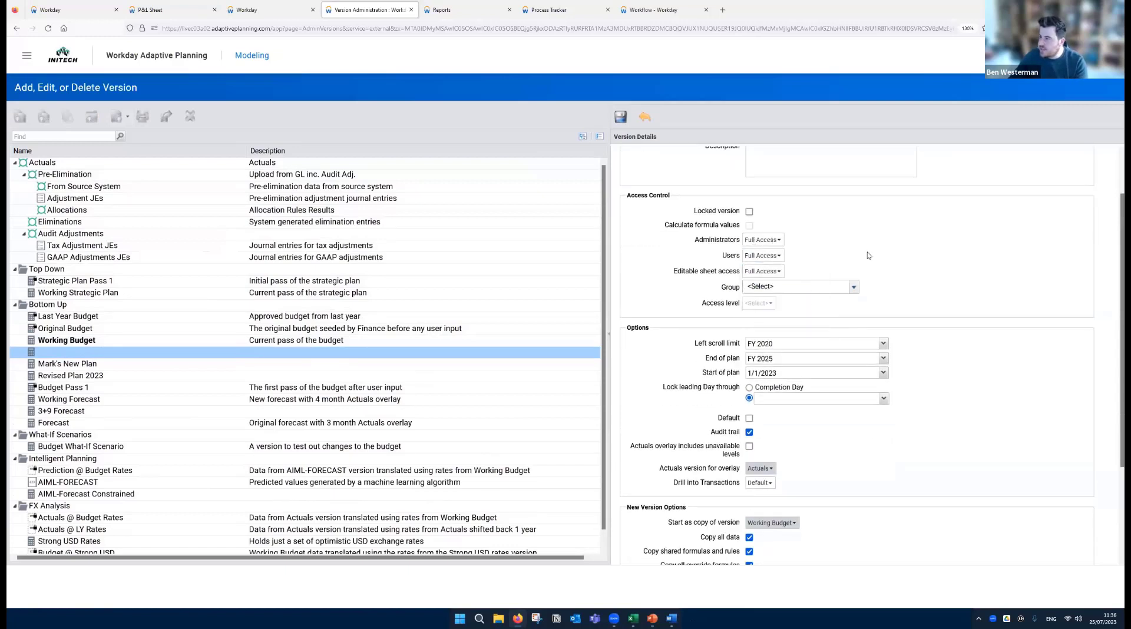
pyautogui.scroll(-2, 803, 315)
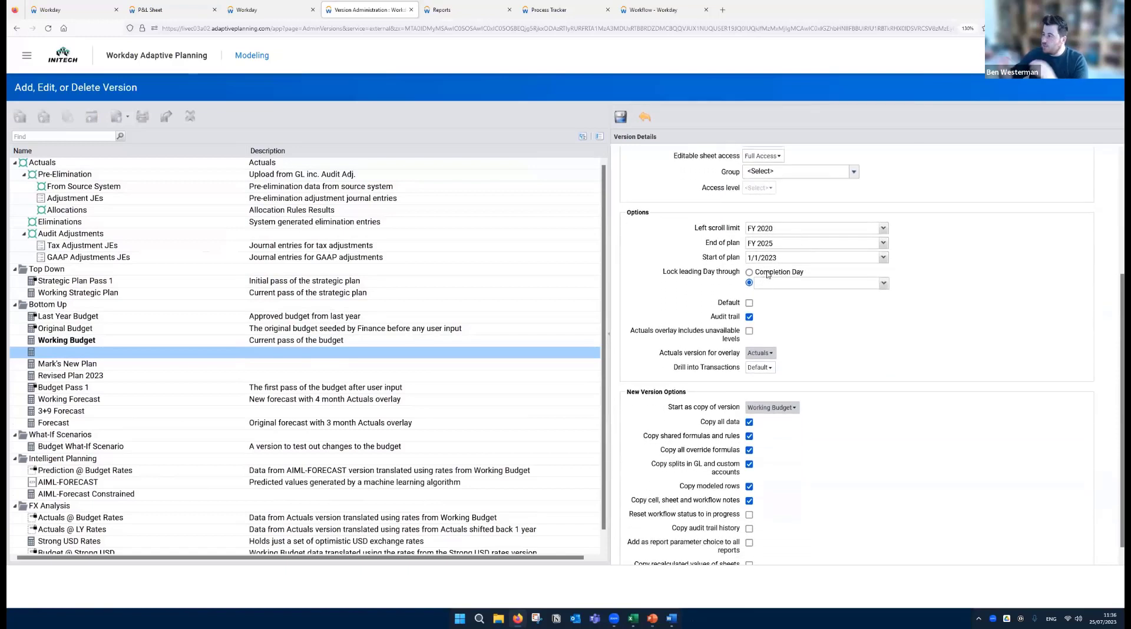
pyautogui.scroll(-1, 795, 303)
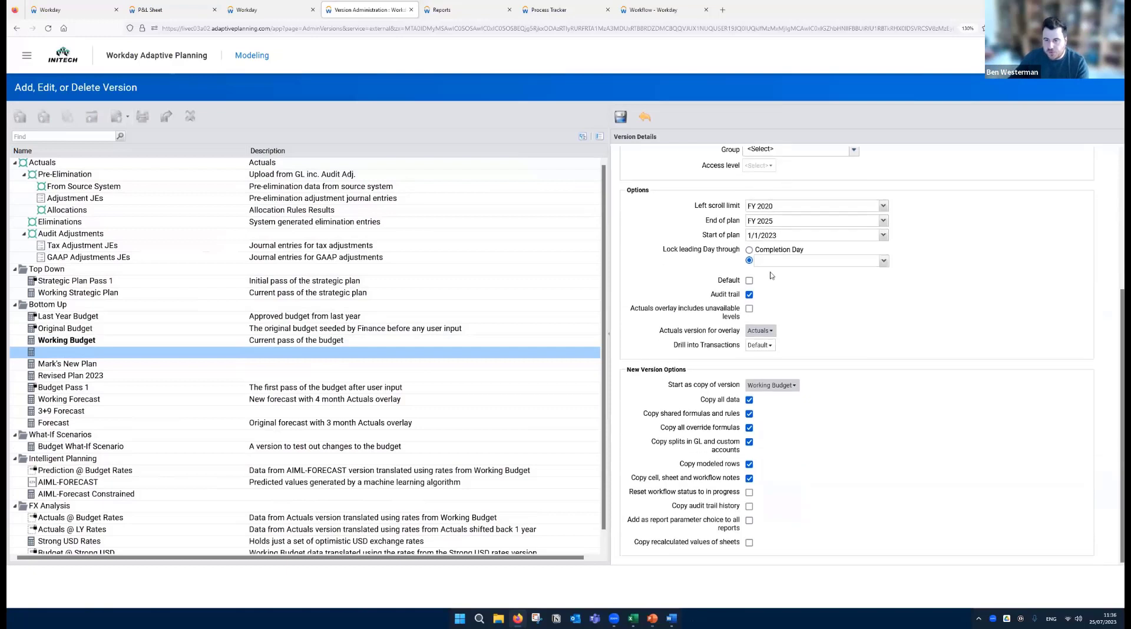
pyautogui.click(788, 386)
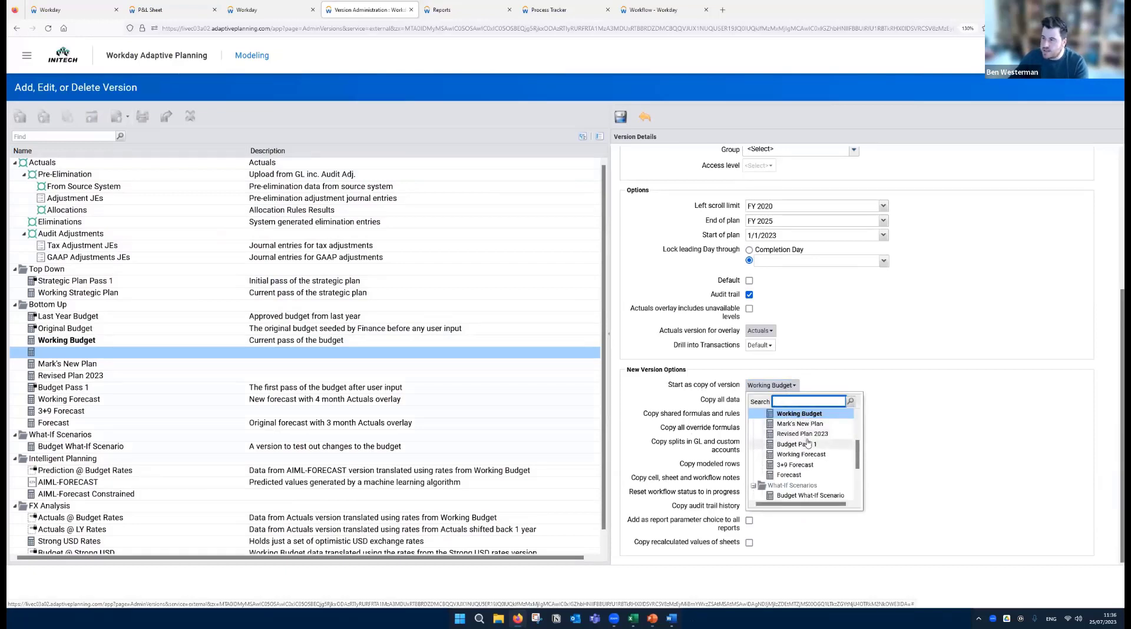
pyautogui.click(899, 394)
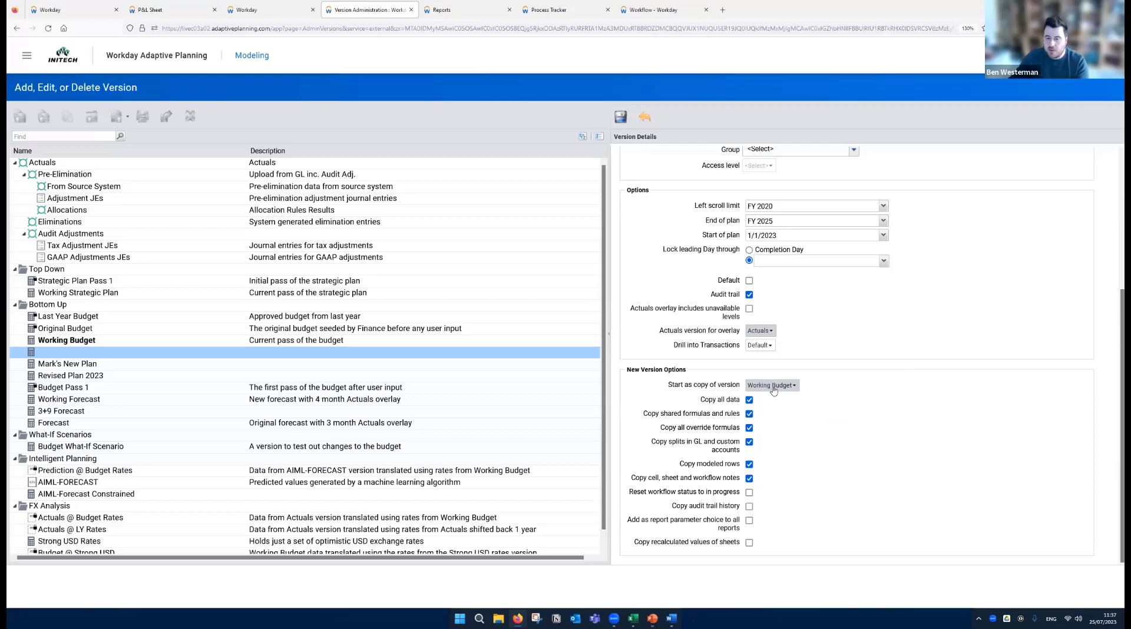
pyautogui.click(621, 116)
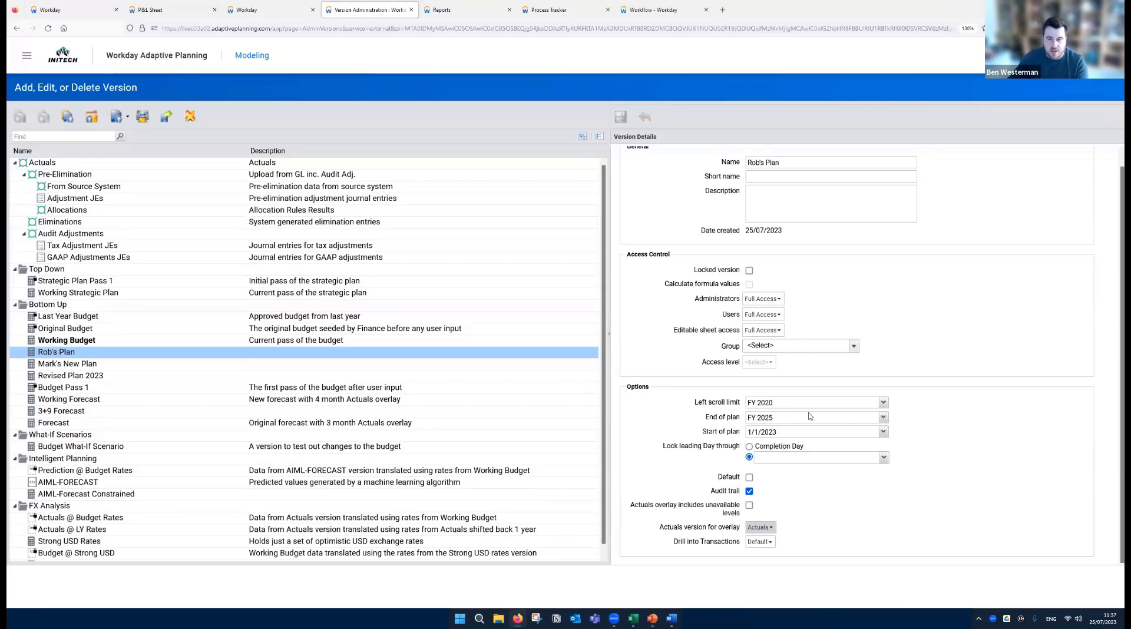
# - Switch the Budget Data Entry dashboard from Working Budget to the newly created plan version
pyautogui.click(264, 11)
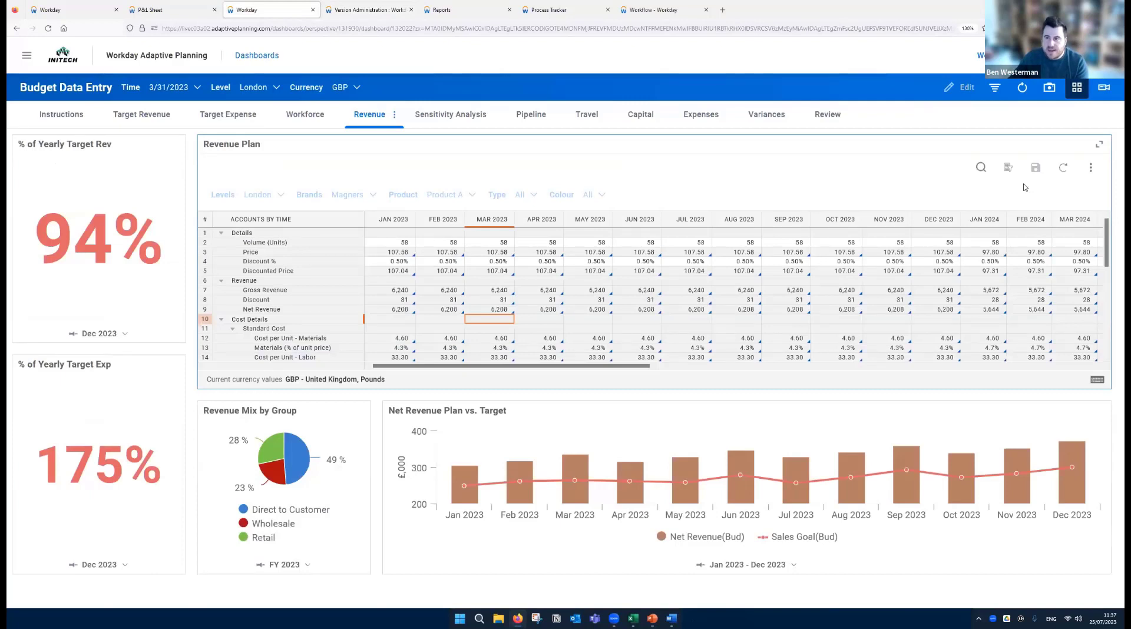
pyautogui.click(1015, 56)
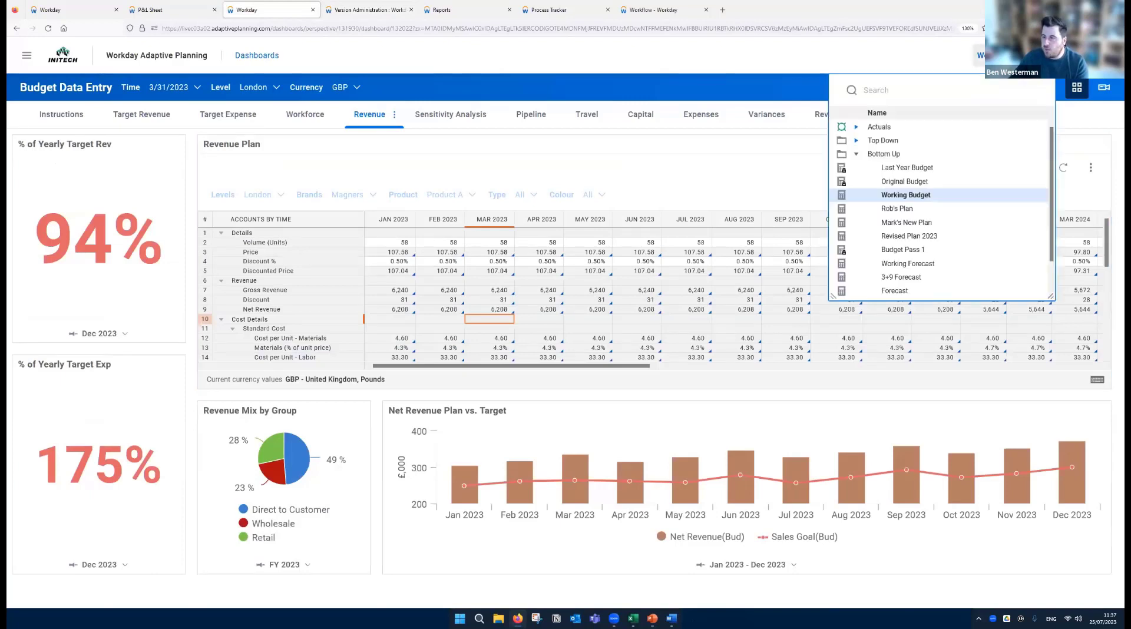
pyautogui.click(898, 210)
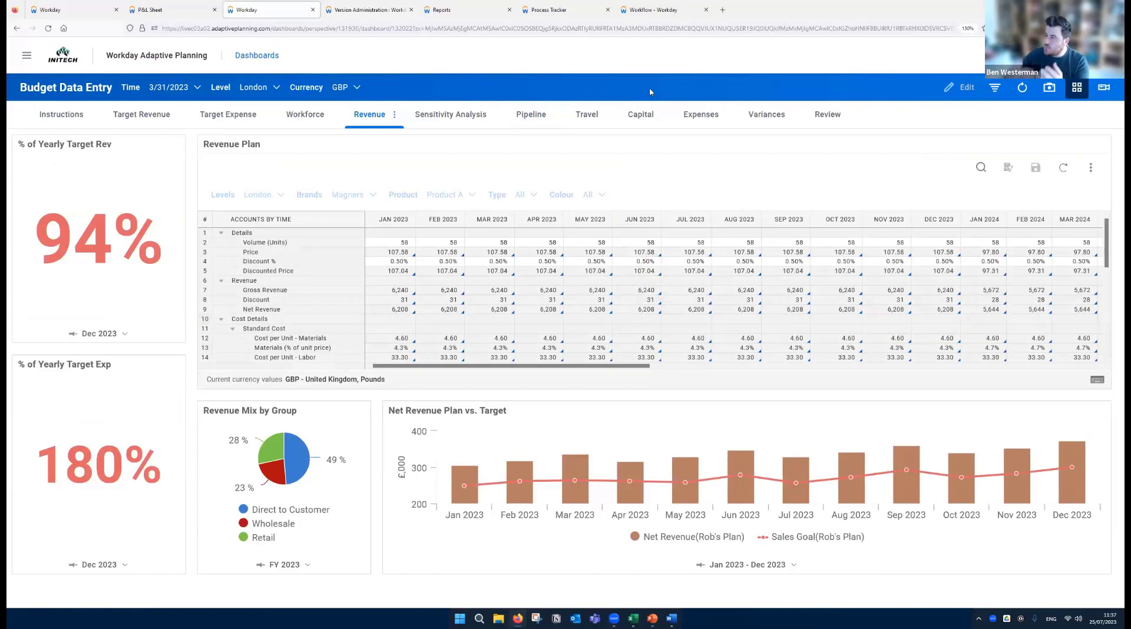
# - Set the January 2023 Volume (Units) for Product A to 5,000 in the Revenue Plan
pyautogui.click(409, 243)
pyautogui.doubleClick(404, 243)
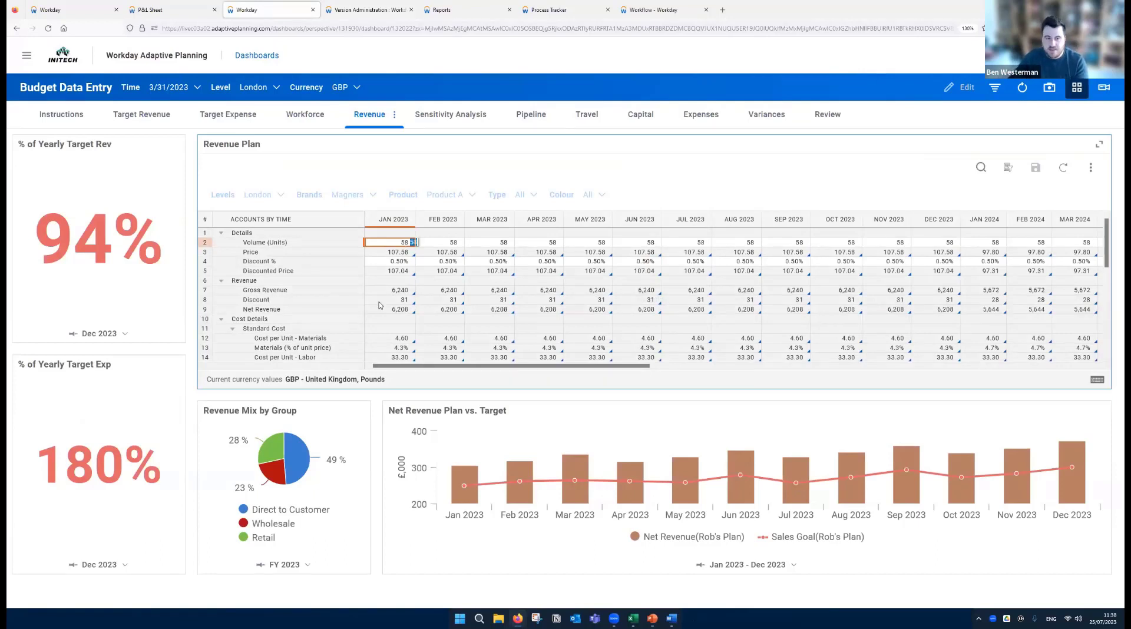
pyautogui.write('5000')
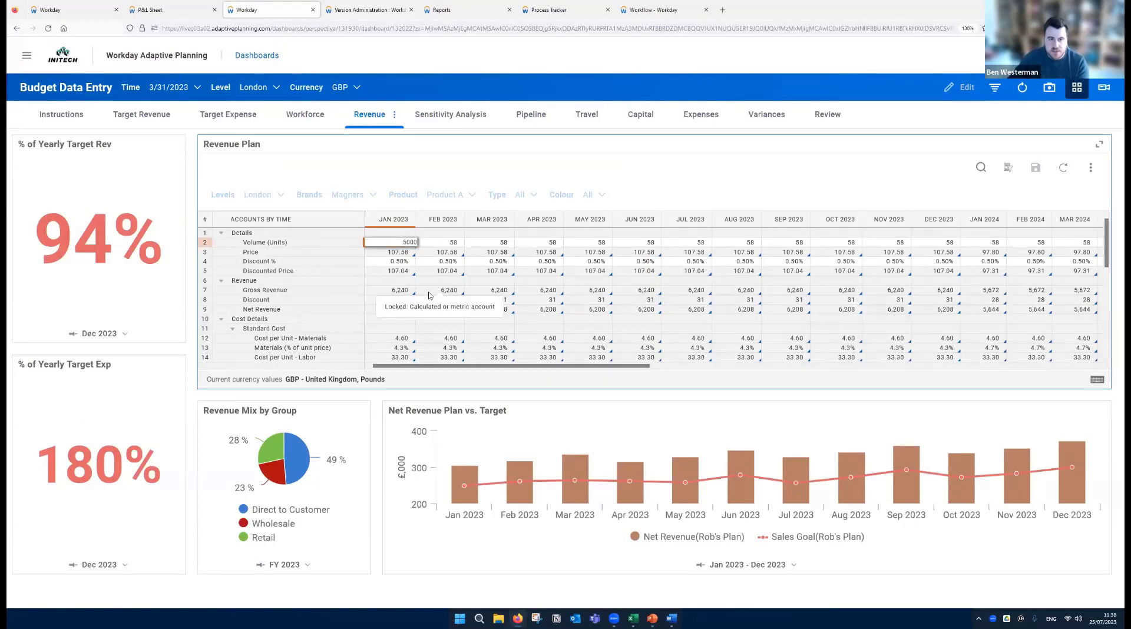
pyautogui.press('Return')
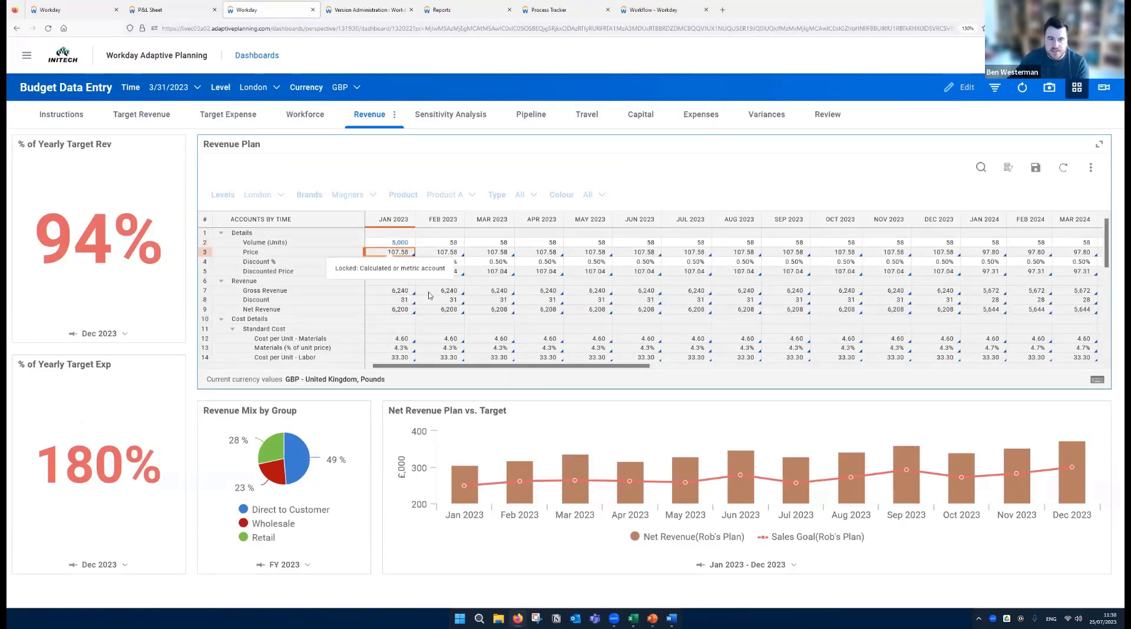
# - Copy Product A's January 2023 Volume (Units) forward through to the end of the timeline and save the Revenue Plan
pyautogui.rightClick(404, 245)
pyautogui.moveTo(420, 290)
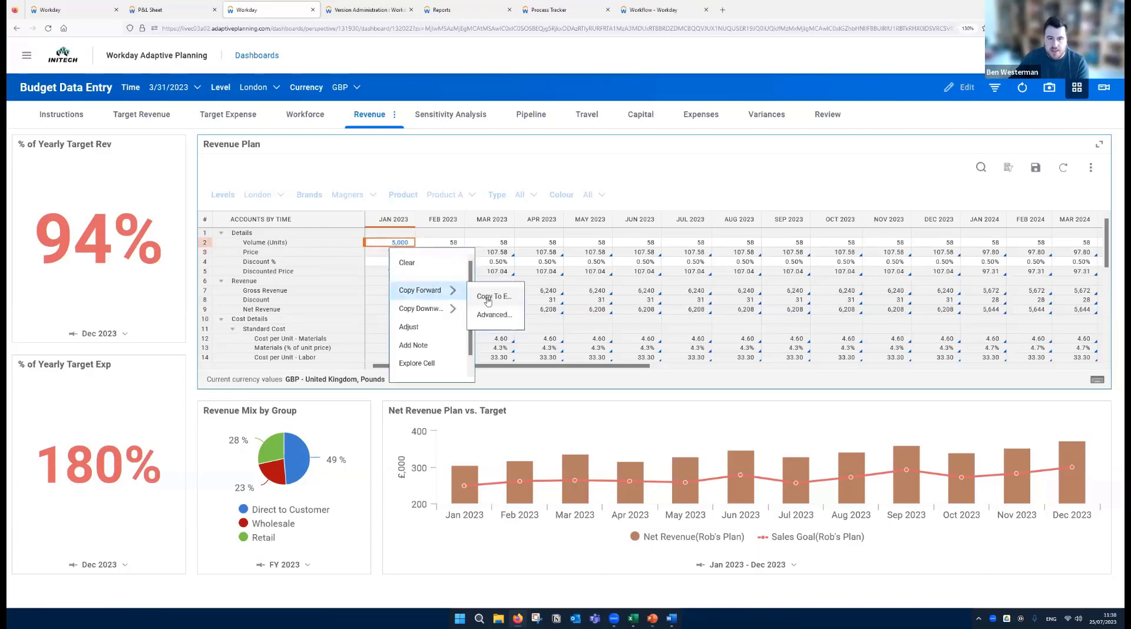
pyautogui.click(489, 296)
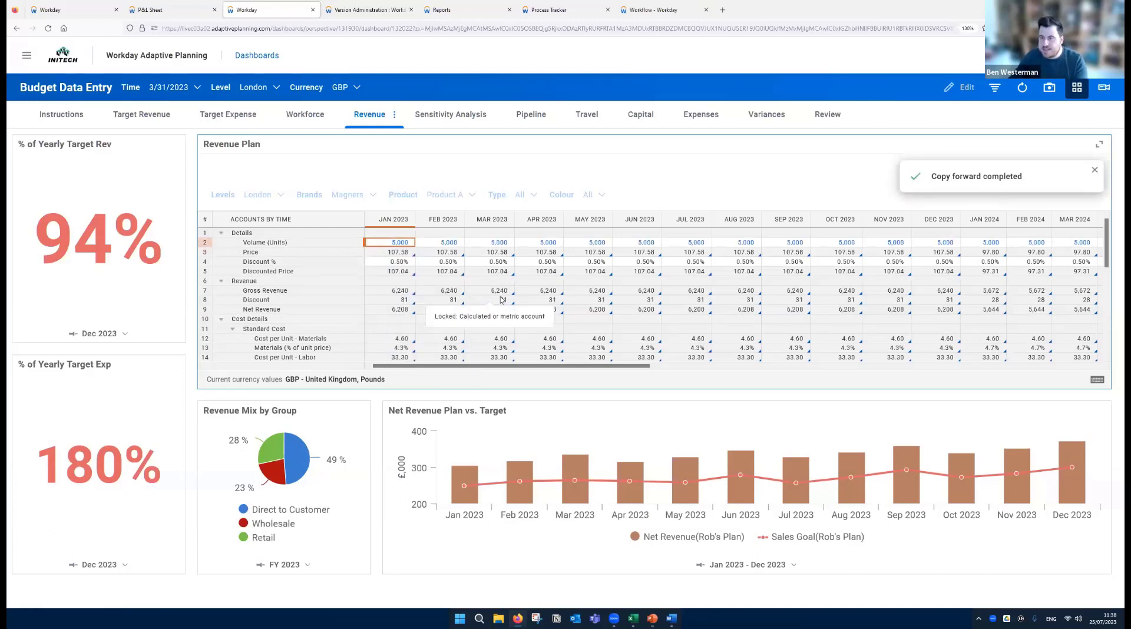
pyautogui.click(1095, 170)
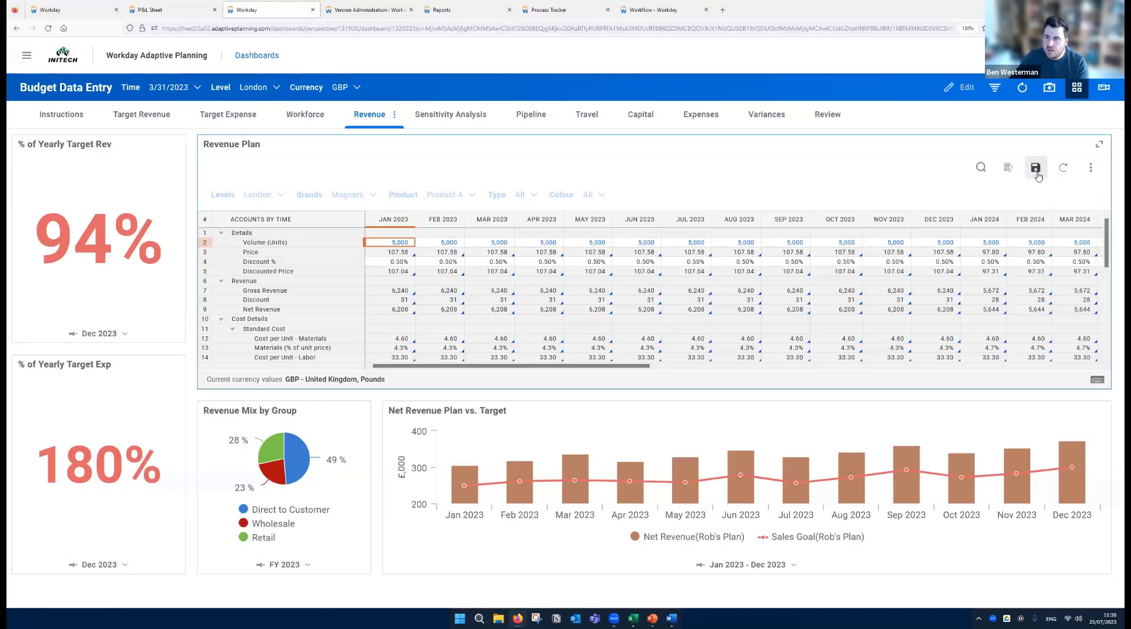
pyautogui.click(1035, 169)
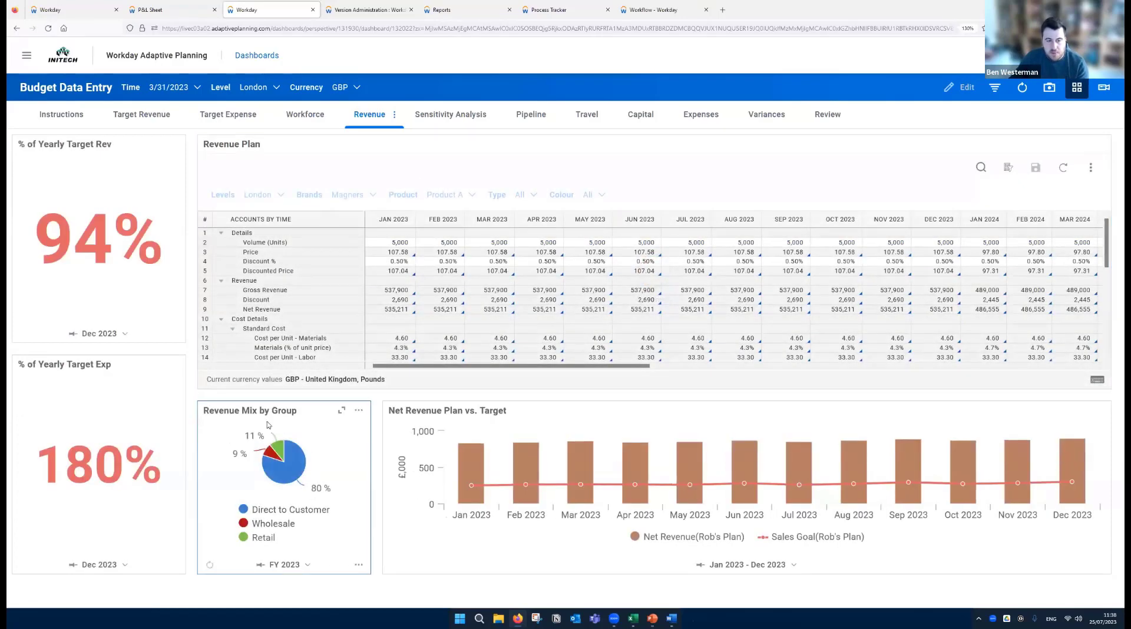
pyautogui.moveTo(302, 440)
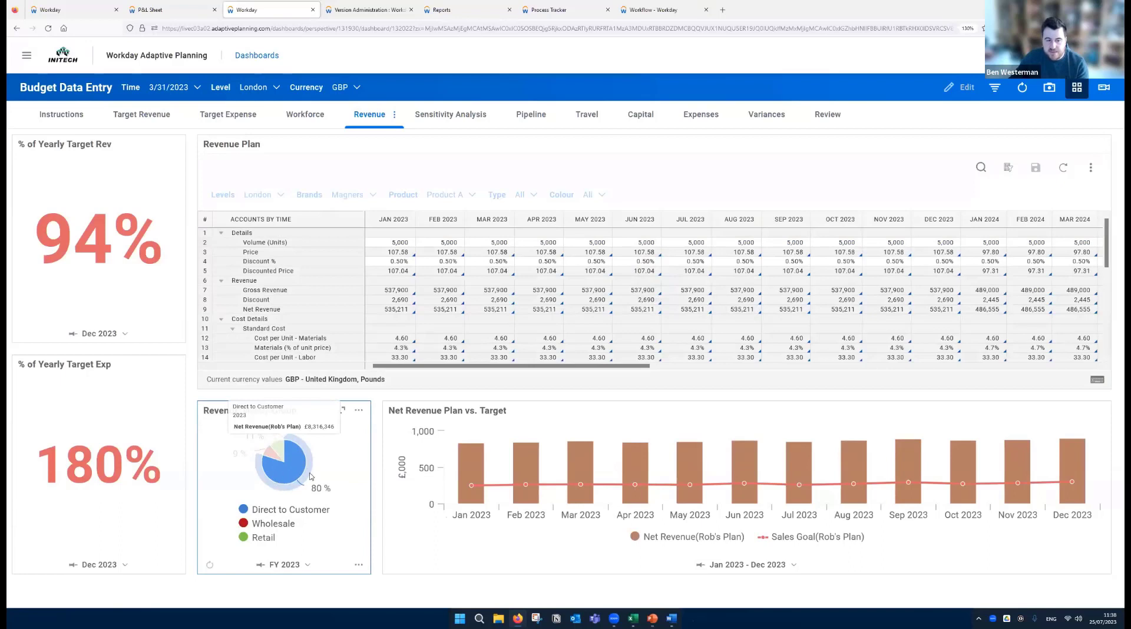
pyautogui.moveTo(476, 485)
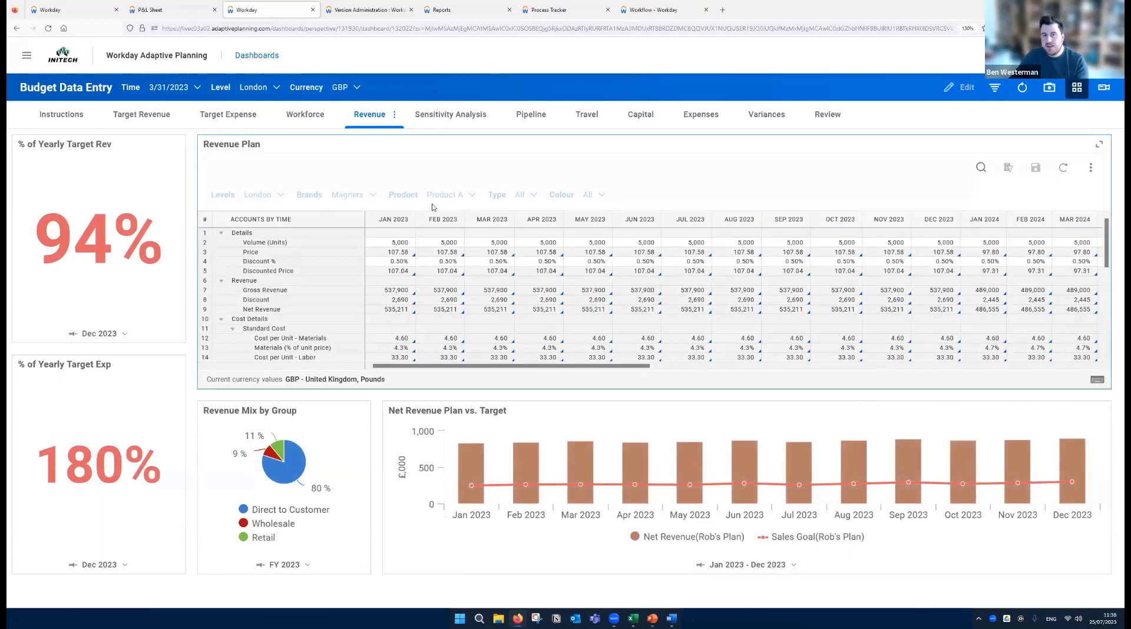
# - In the What If - Financial Statement & Cash Impact report from Favorites, expand 1000 Assets and slightly widen the first Working Budget column
pyautogui.click(441, 11)
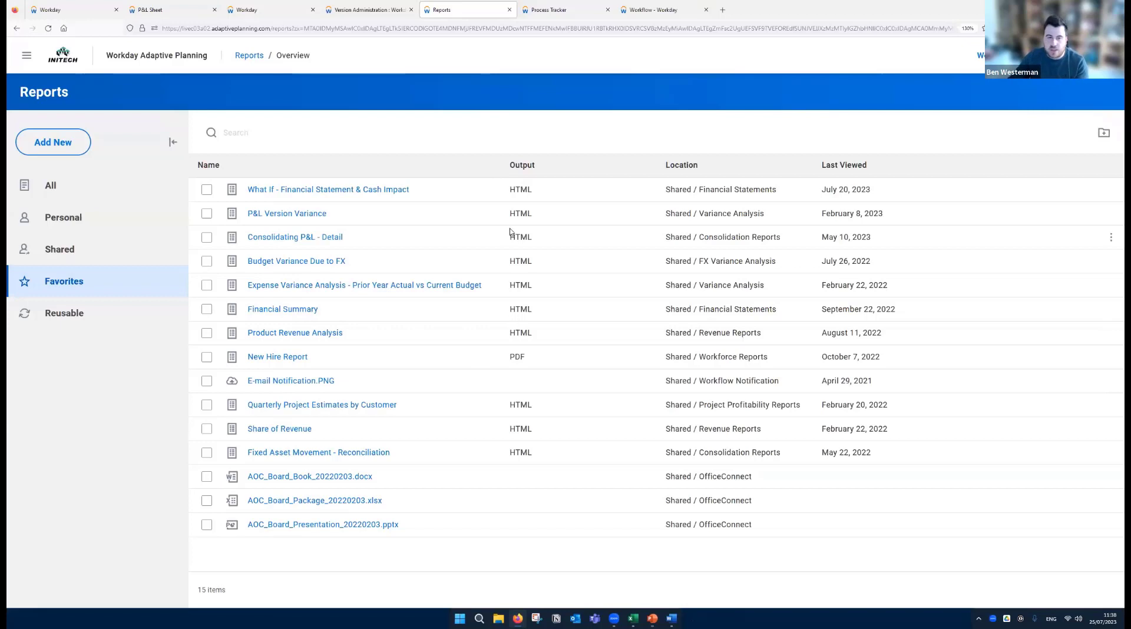
pyautogui.click(325, 190)
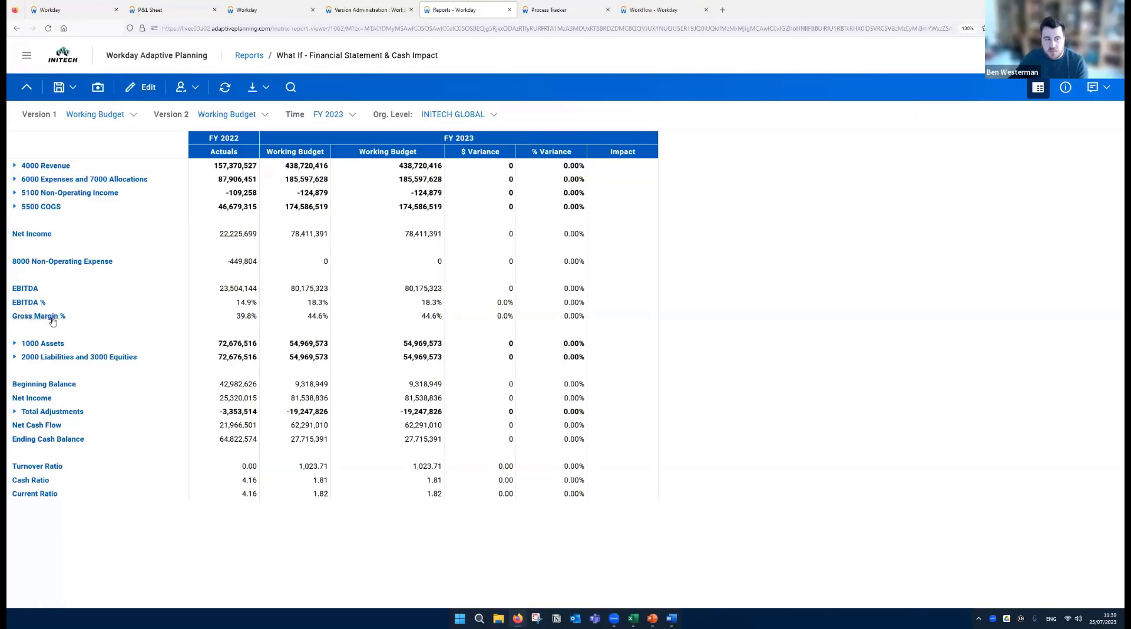
pyautogui.click(56, 344)
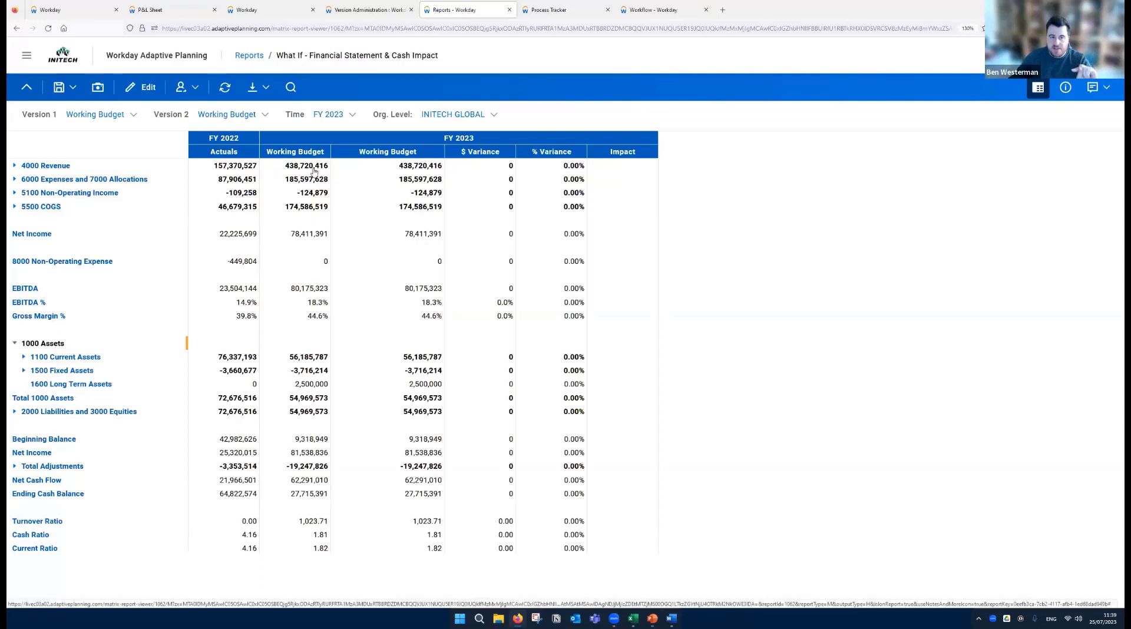
pyautogui.moveTo(329, 170); pyautogui.dragTo(337, 155)
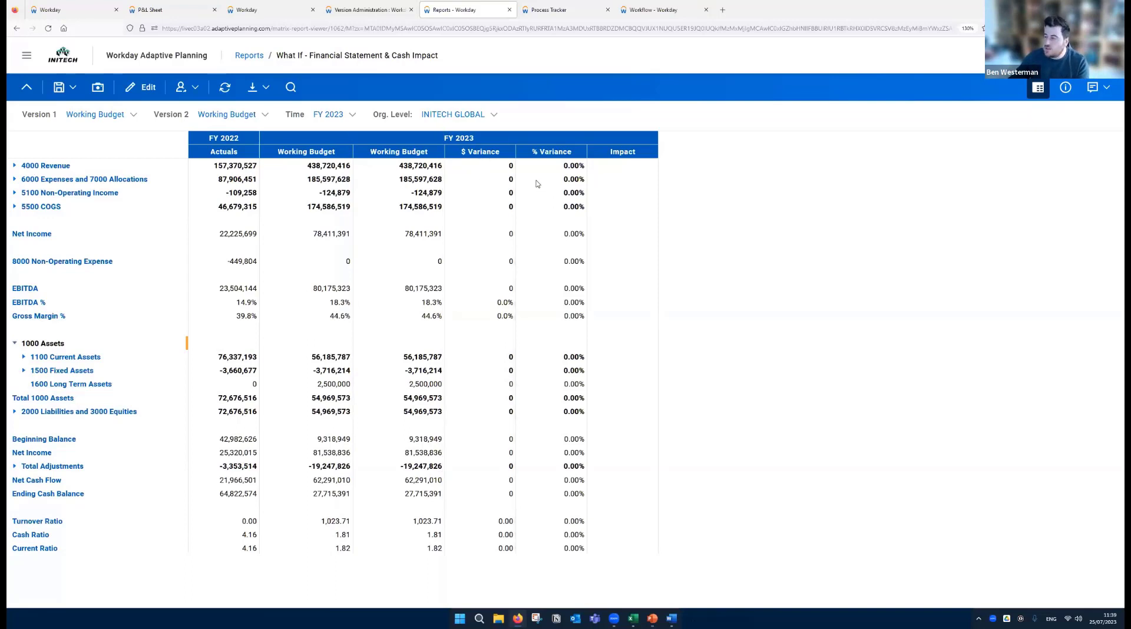
# - Set Version 2 to the newly created plan version under Bottom Up, keep Version 1 as Working Budget, and run the report
pyautogui.click(255, 117)
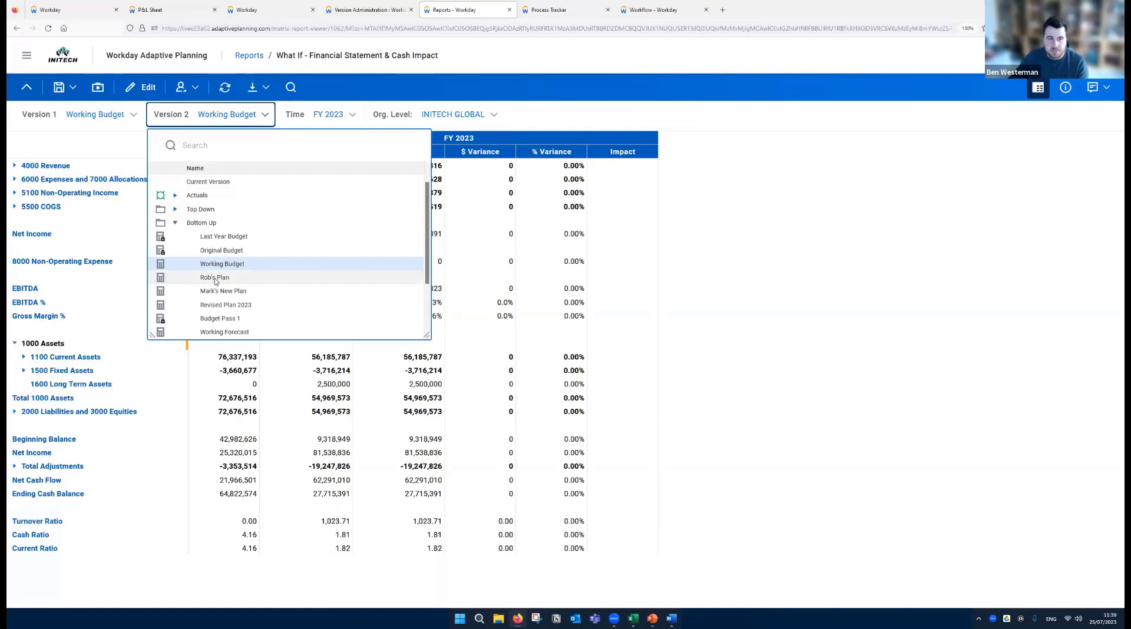
pyautogui.click(215, 280)
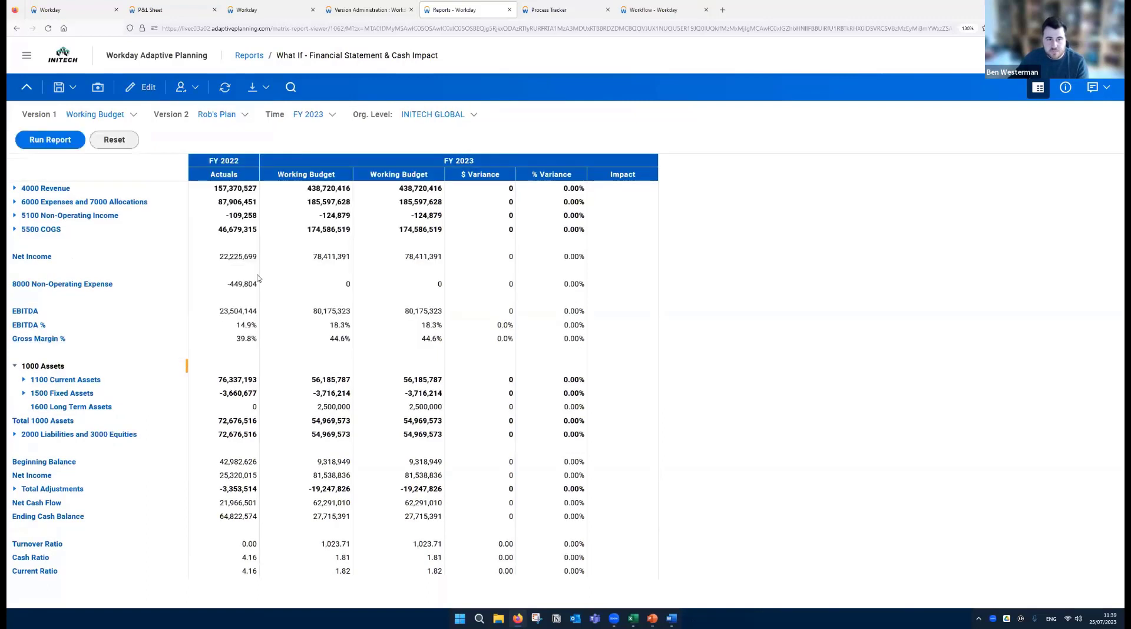
pyautogui.click(46, 146)
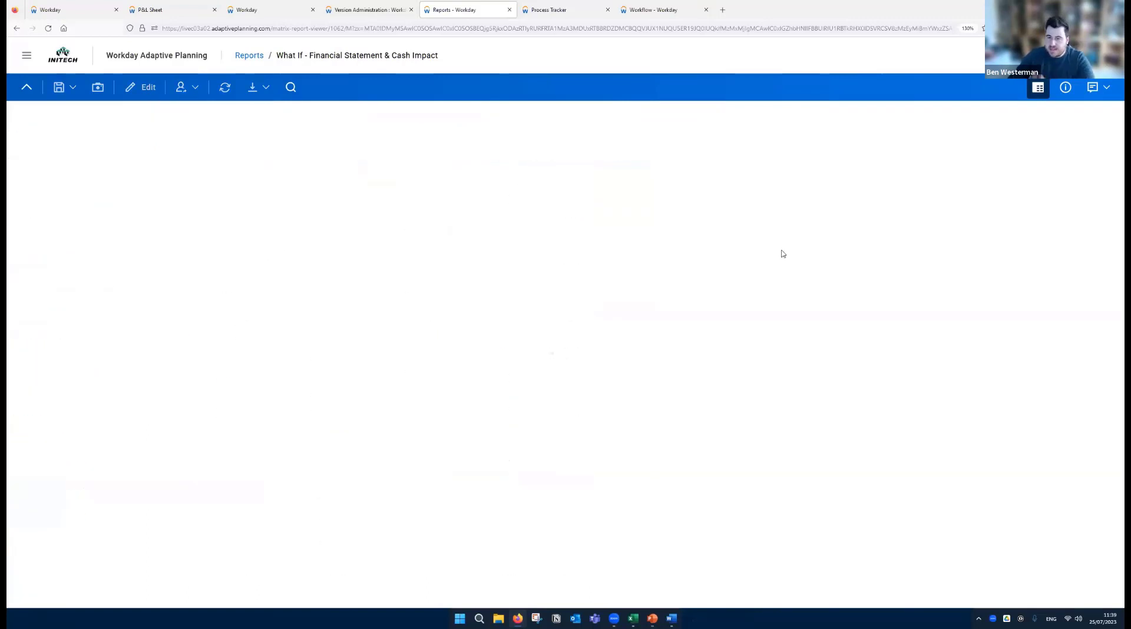
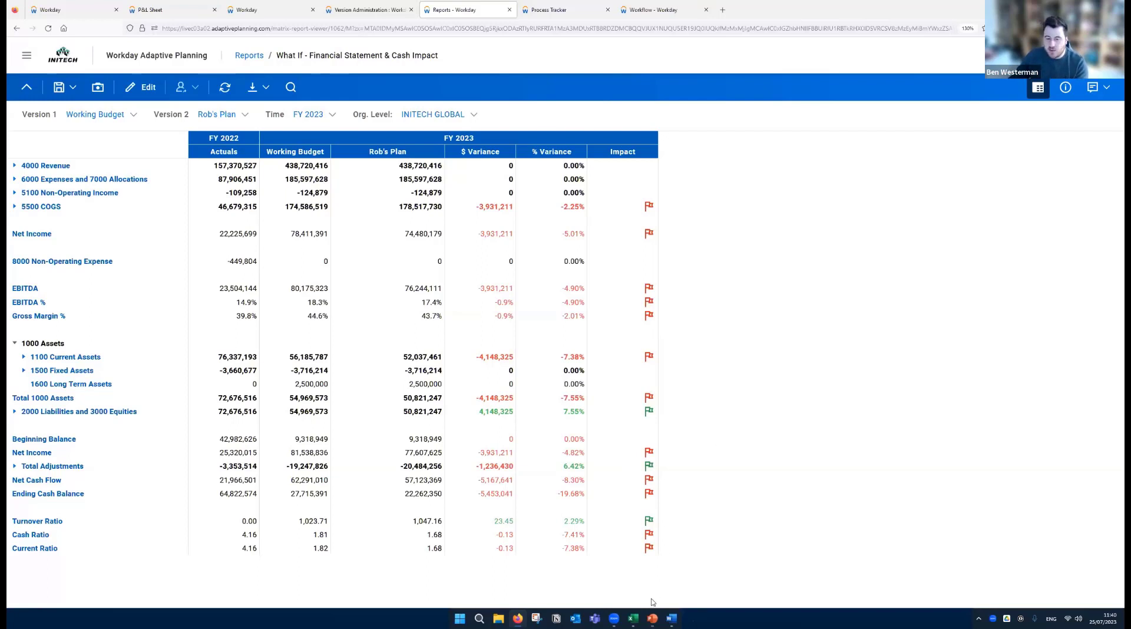
# - Switch to the Board Pack workbook in Excel and examine the Formatted sheet's account rows, Actuals, Working Budget, Trend and Act/Plan Var% columns
pyautogui.click(634, 618)
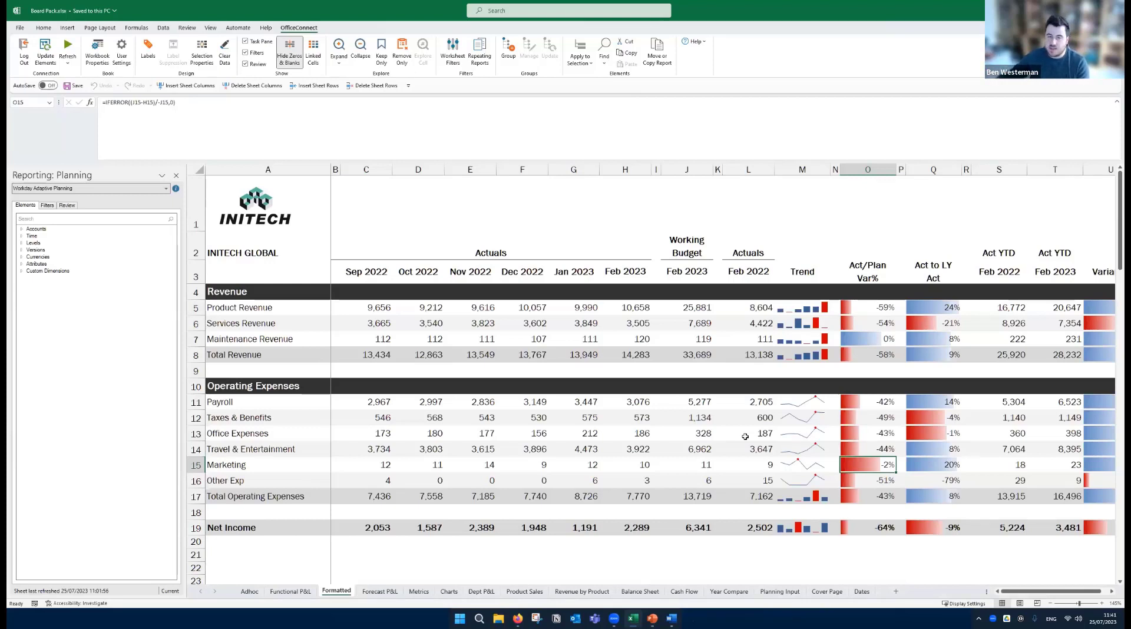
pyautogui.click(710, 447)
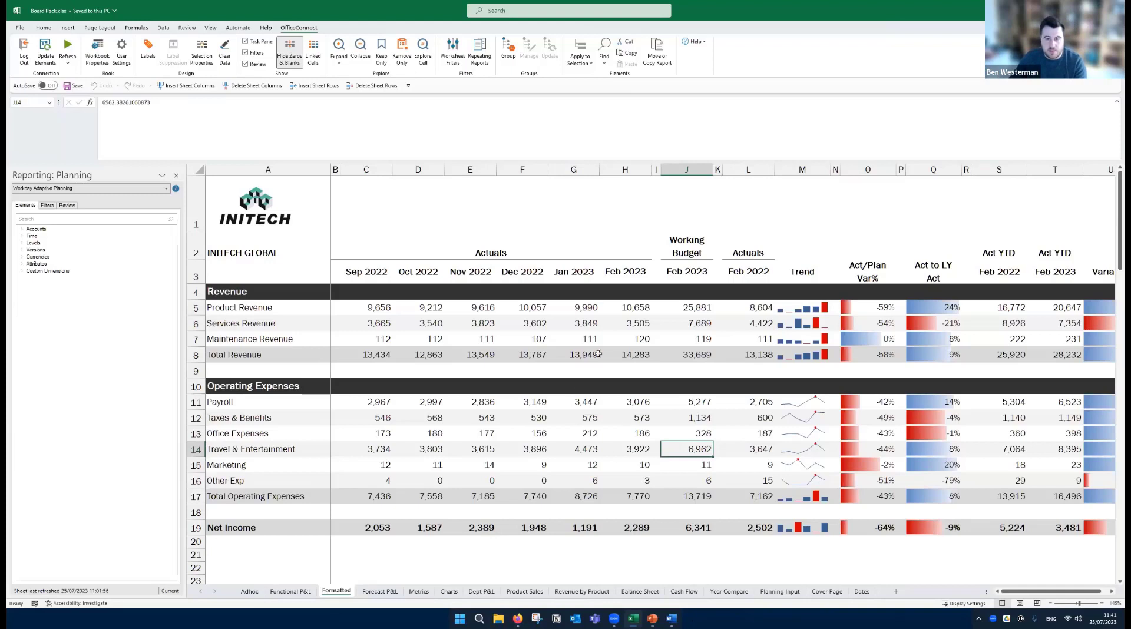
pyautogui.click(650, 235)
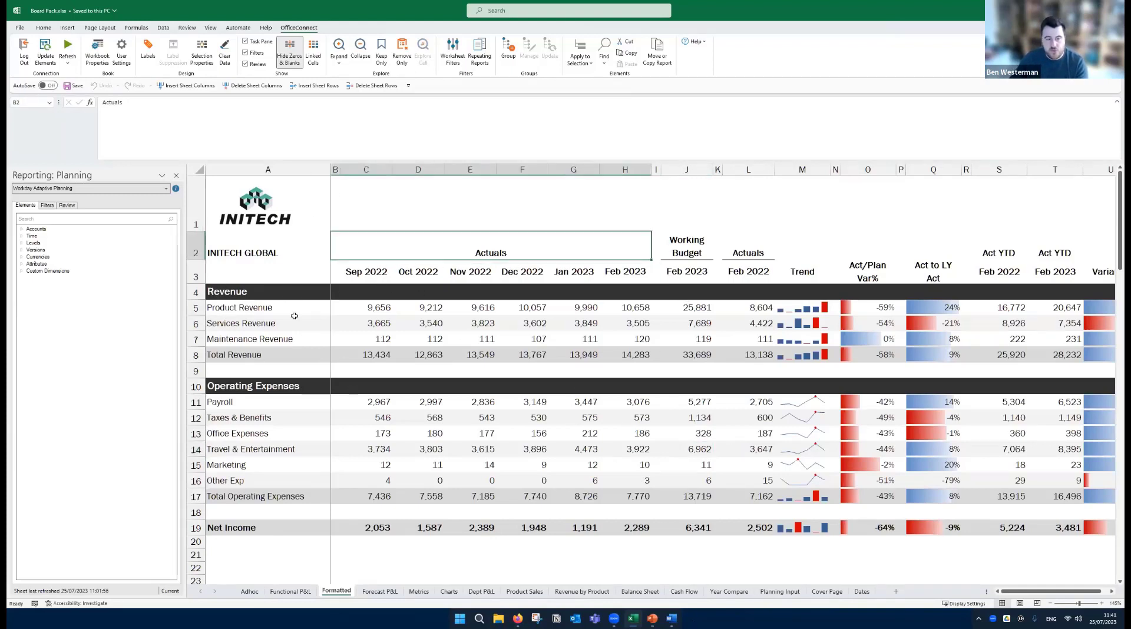
pyautogui.moveTo(227, 297); pyautogui.dragTo(235, 498)
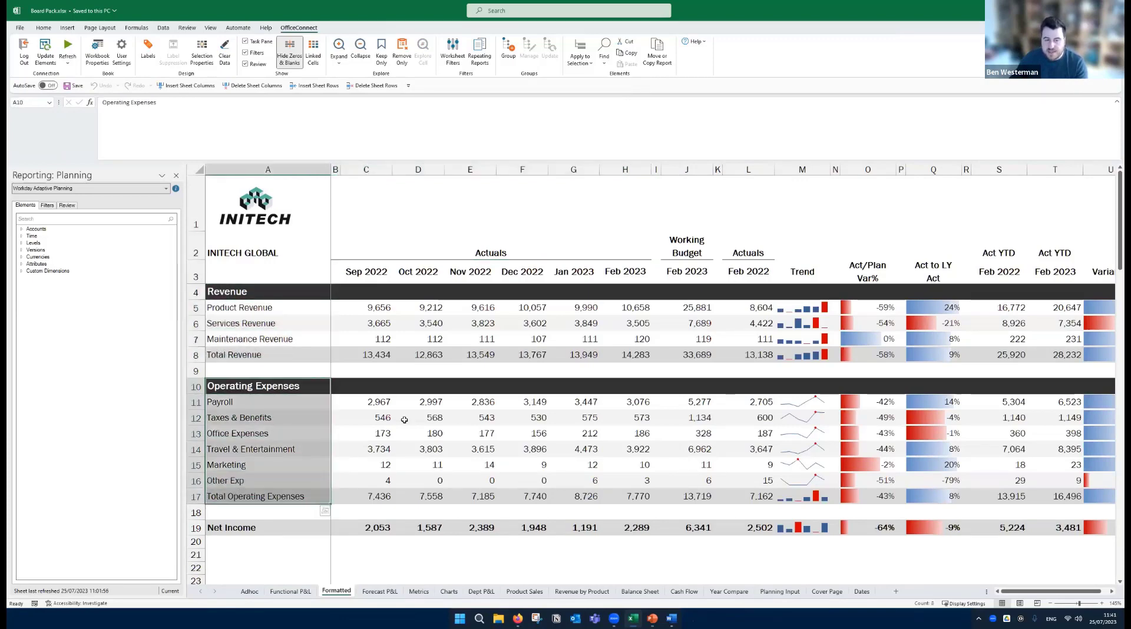
pyautogui.click(418, 418)
pyautogui.moveTo(361, 169); pyautogui.dragTo(625, 170)
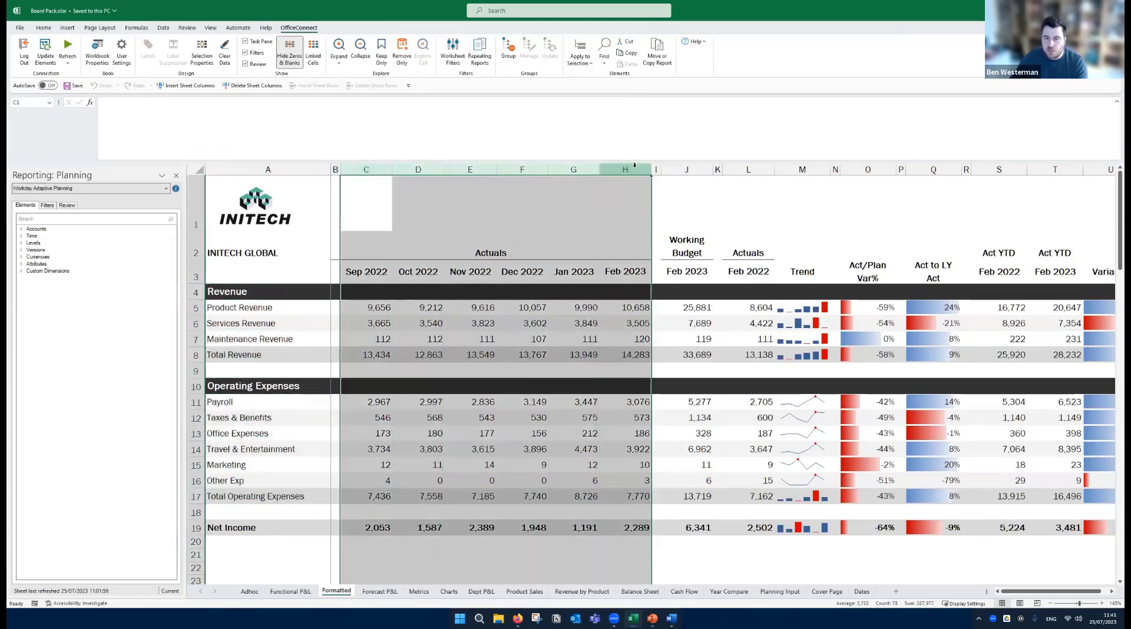
pyautogui.click(692, 171)
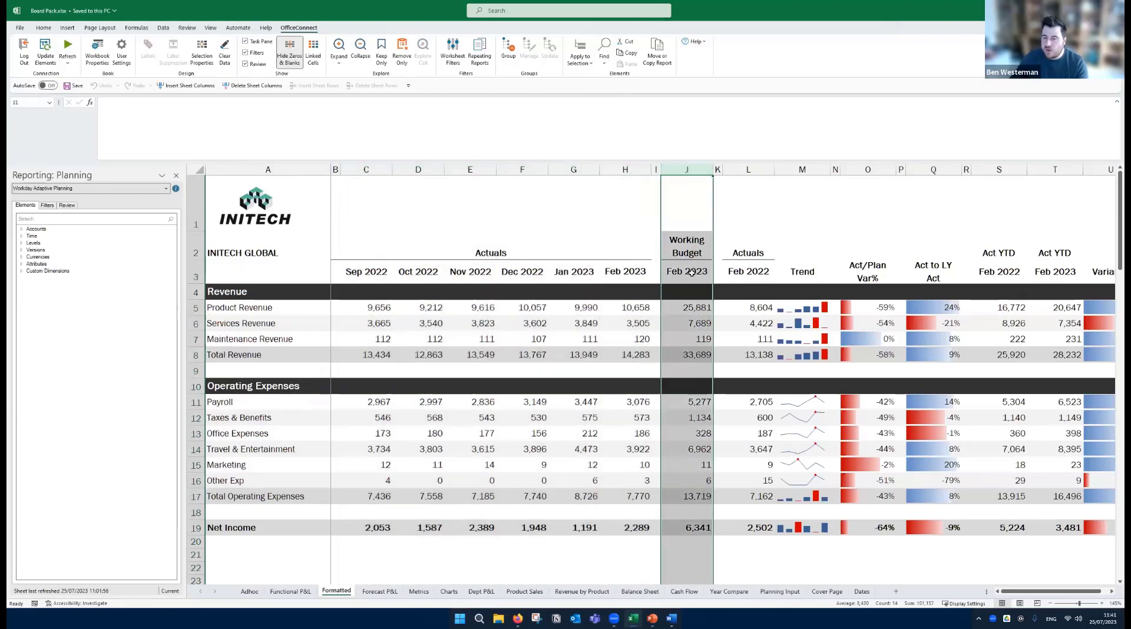
pyautogui.click(815, 308)
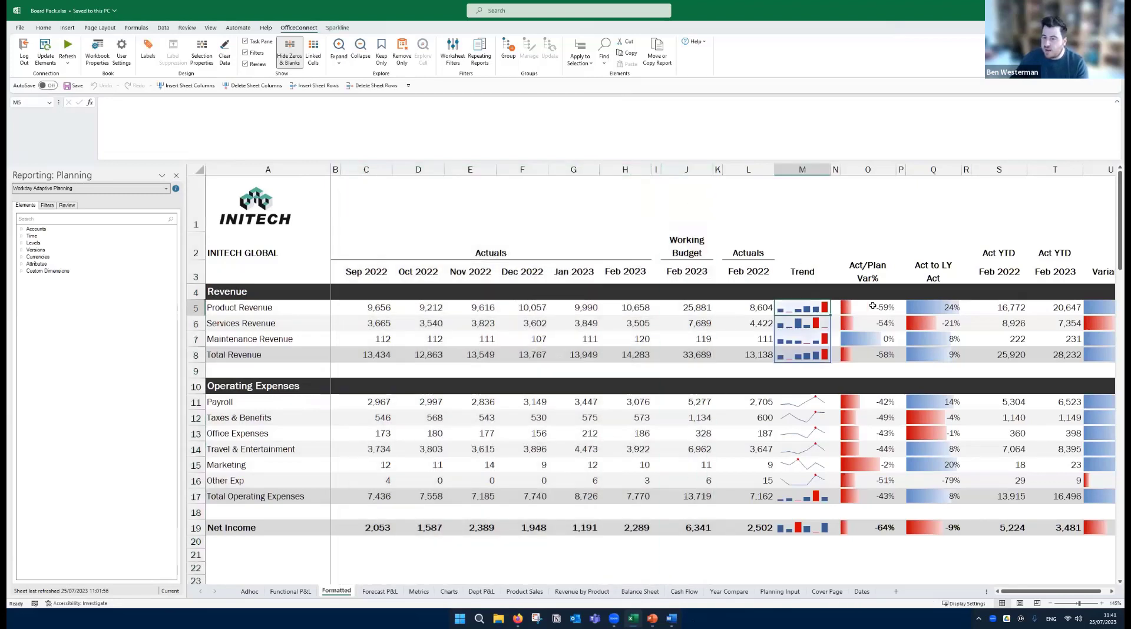
pyautogui.click(871, 308)
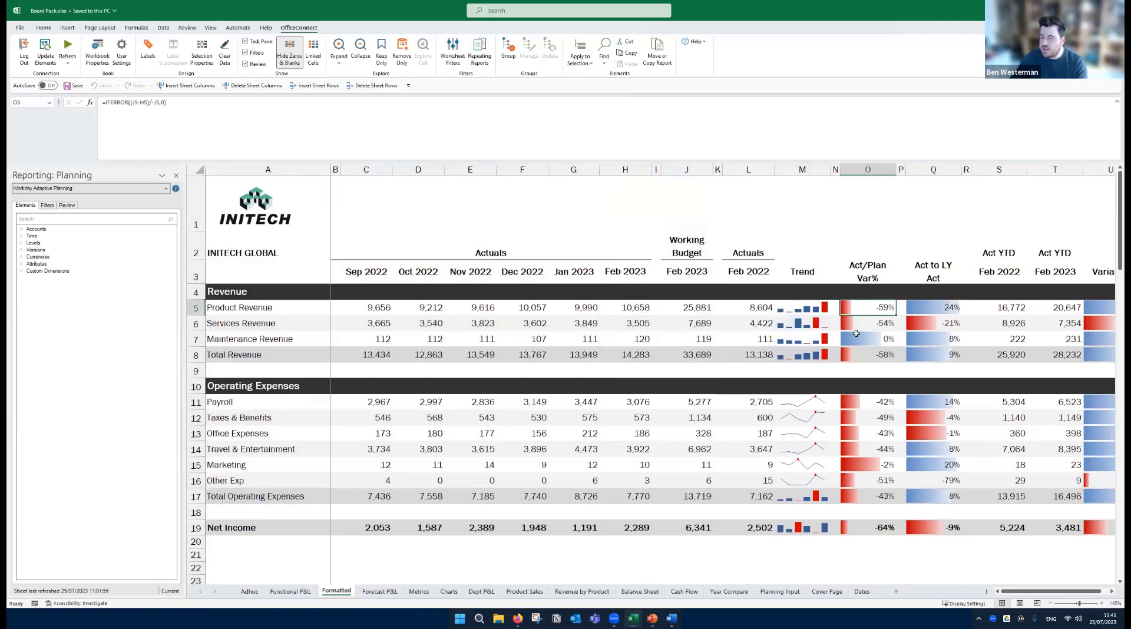
pyautogui.click(551, 220)
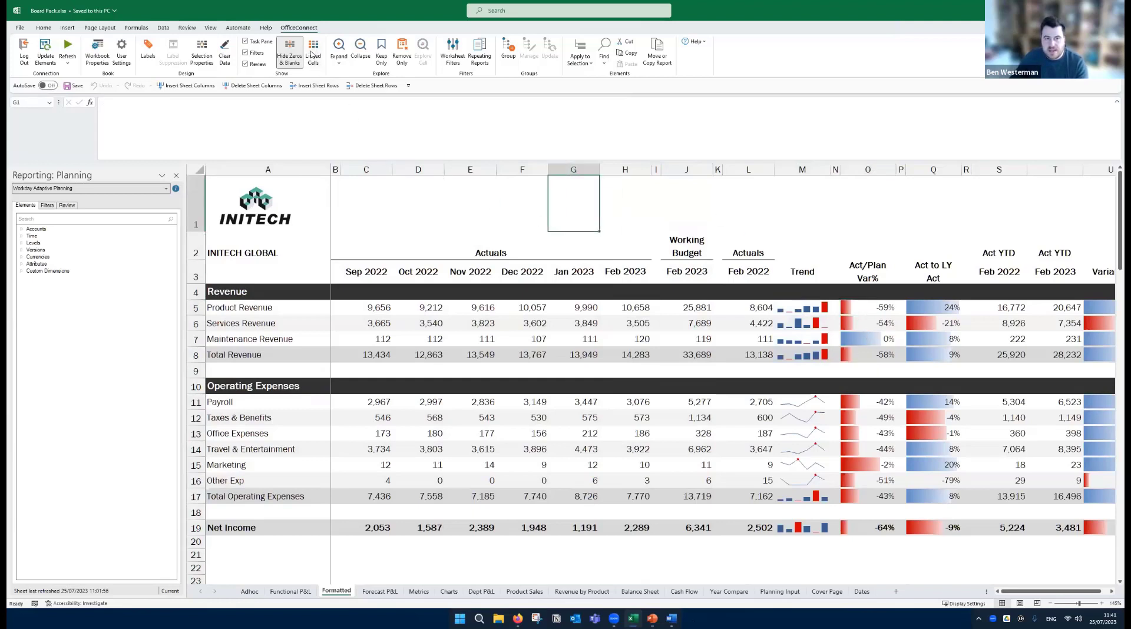
# - Highlight the linked cells on the Formatted sheet, inspect the Sep 2022 Product Revenue cell, and turn the highlighting off
pyautogui.click(313, 54)
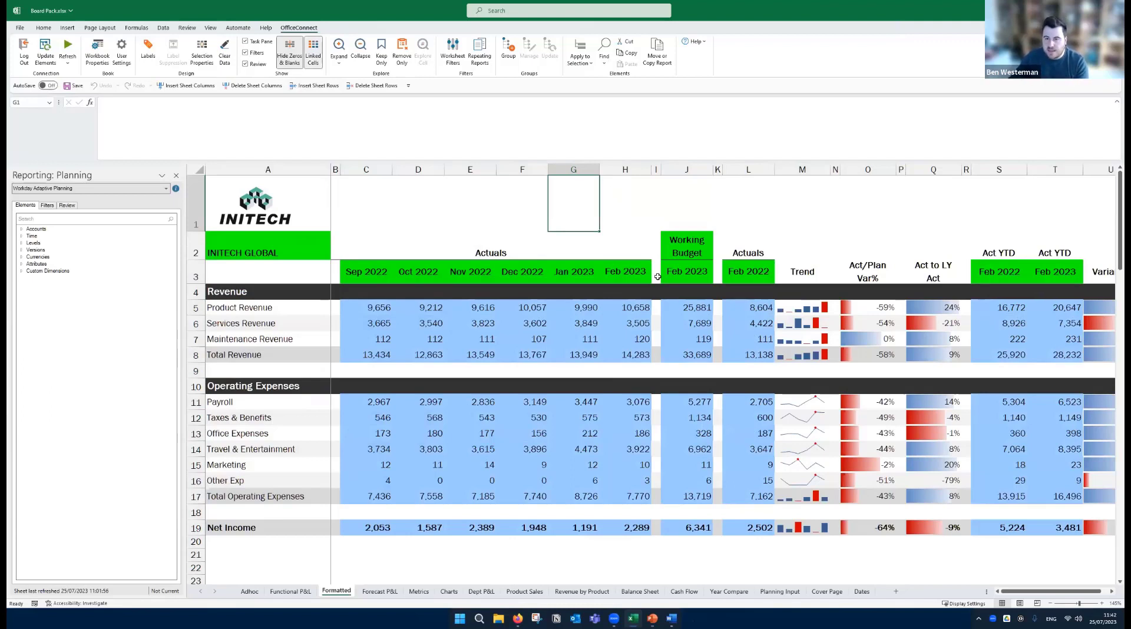
pyautogui.click(377, 309)
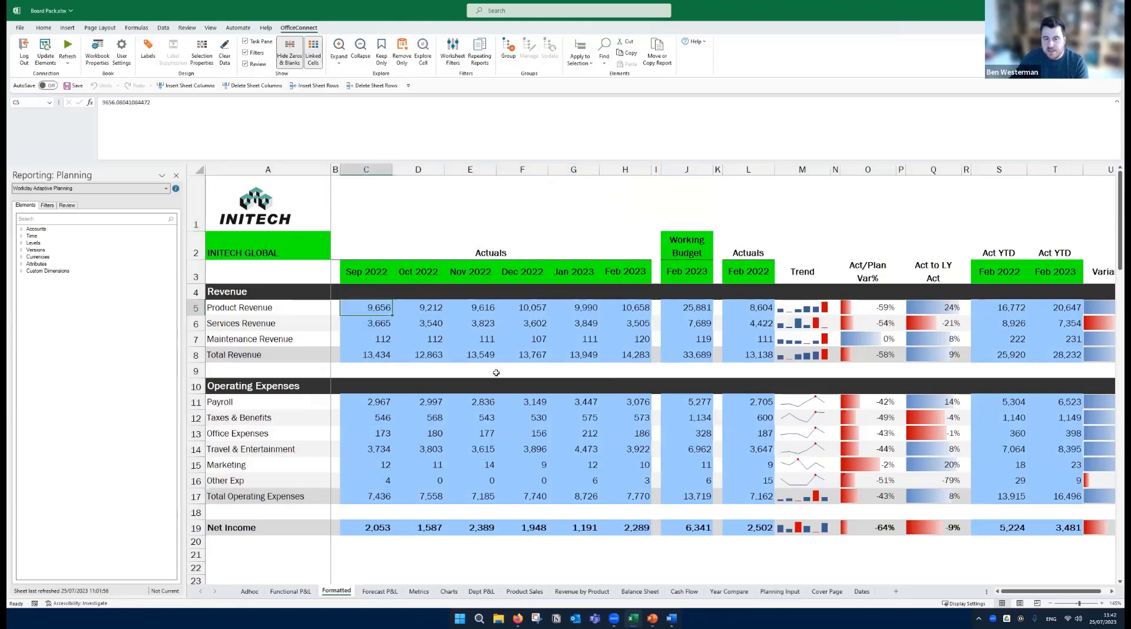
pyautogui.click(314, 57)
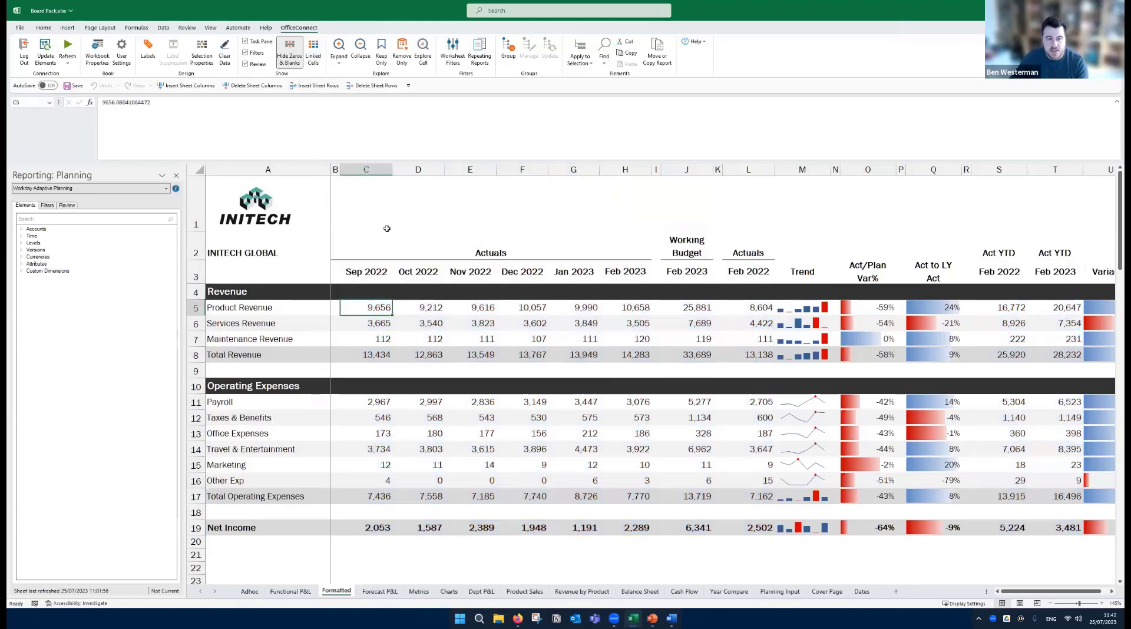
# - Expand the Product Revenue row into its underlying accounts and inspect their figures, trends and Act/Plan variances
pyautogui.click(190, 308)
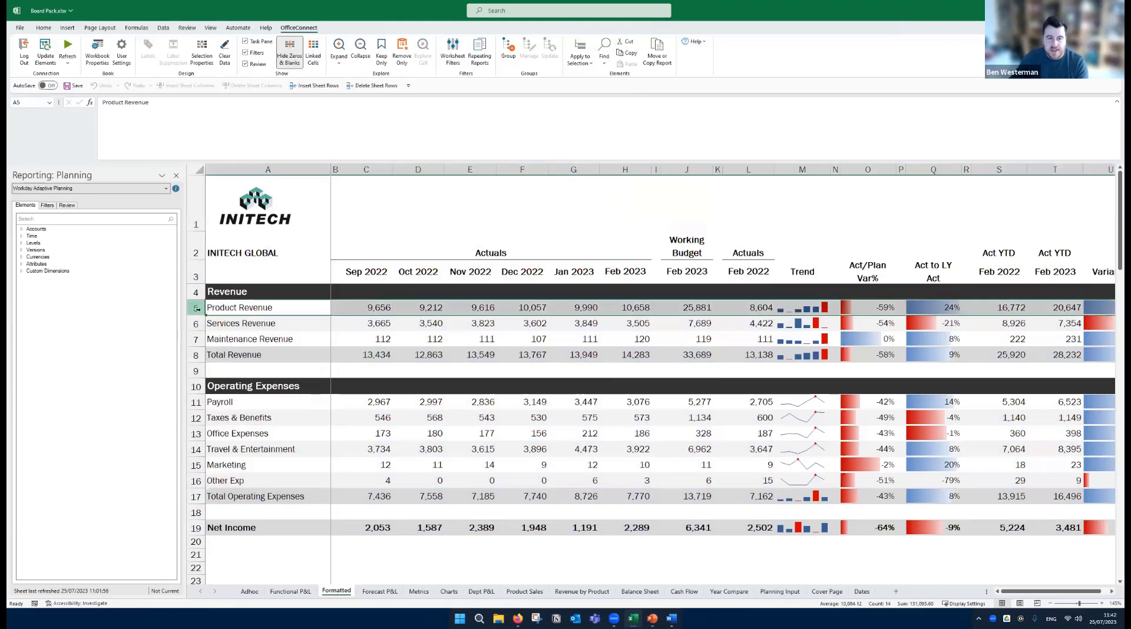
pyautogui.click(340, 56)
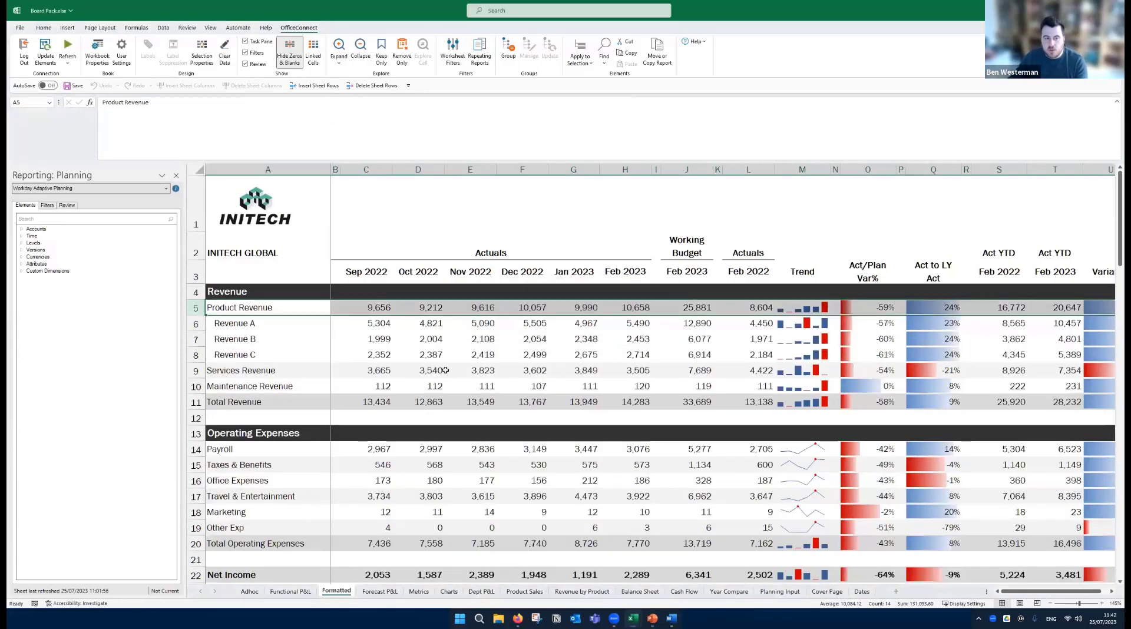
pyautogui.click(438, 352)
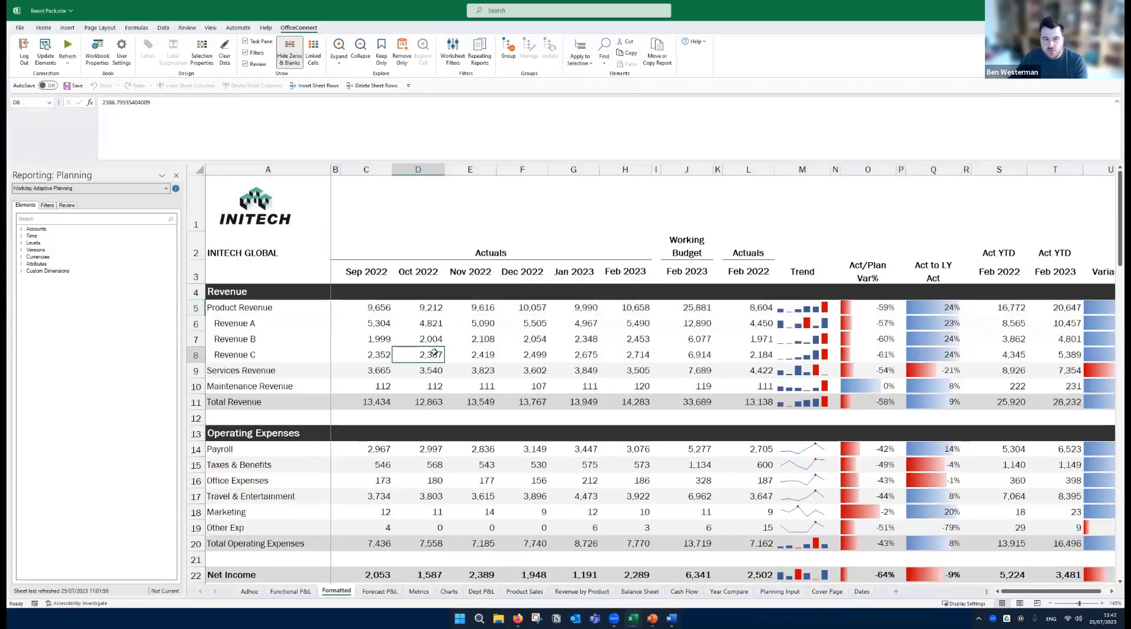
pyautogui.click(264, 327)
pyautogui.press('Down')
pyautogui.press('Down')
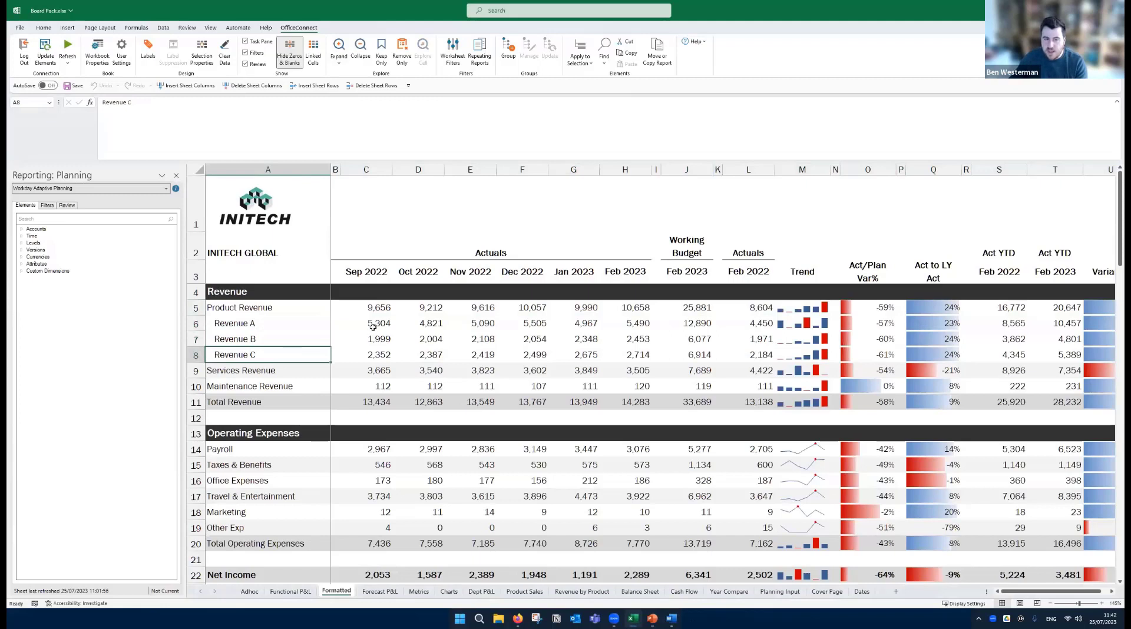
pyautogui.click(819, 328)
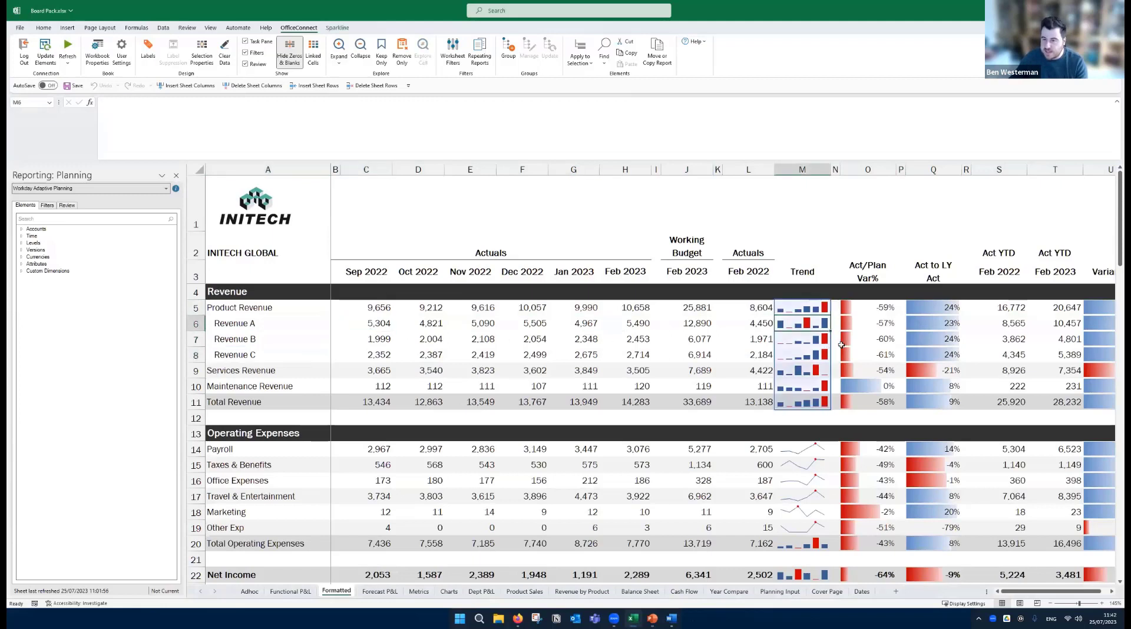
pyautogui.click(881, 323)
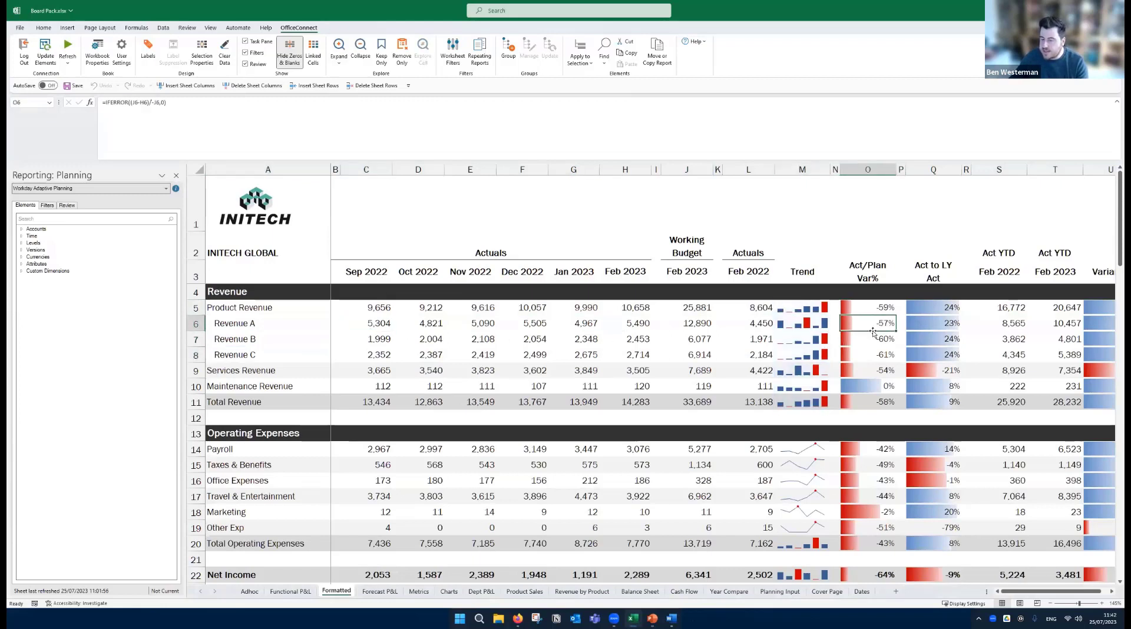
pyautogui.click(787, 219)
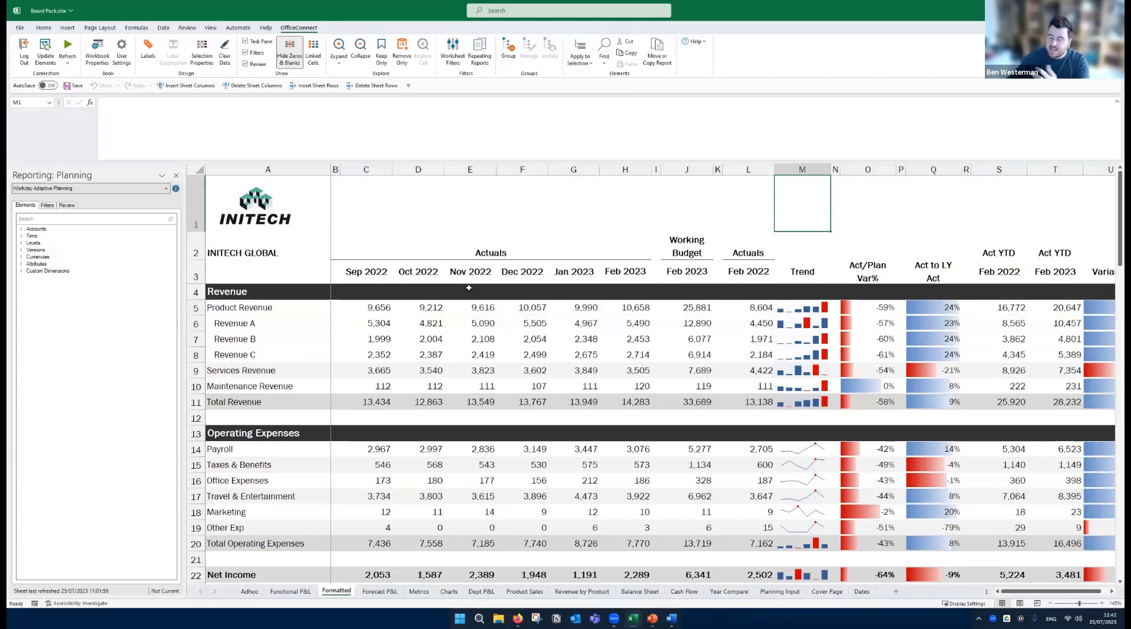
# - Collapse the expanded Product Revenue row back to a single line
pyautogui.click(207, 307)
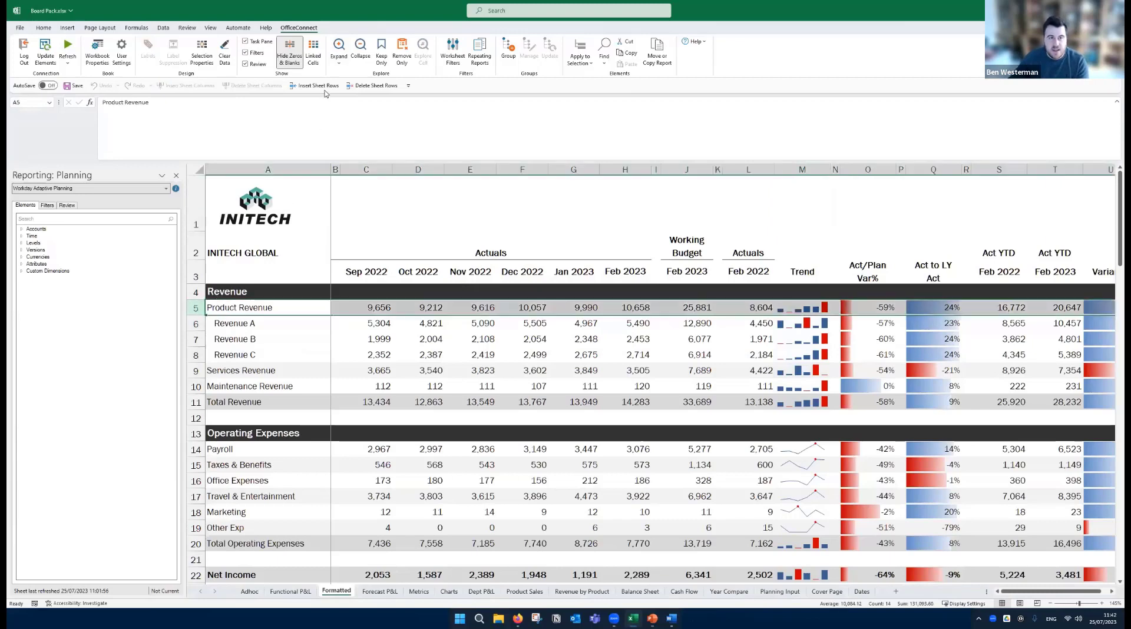
pyautogui.click(360, 47)
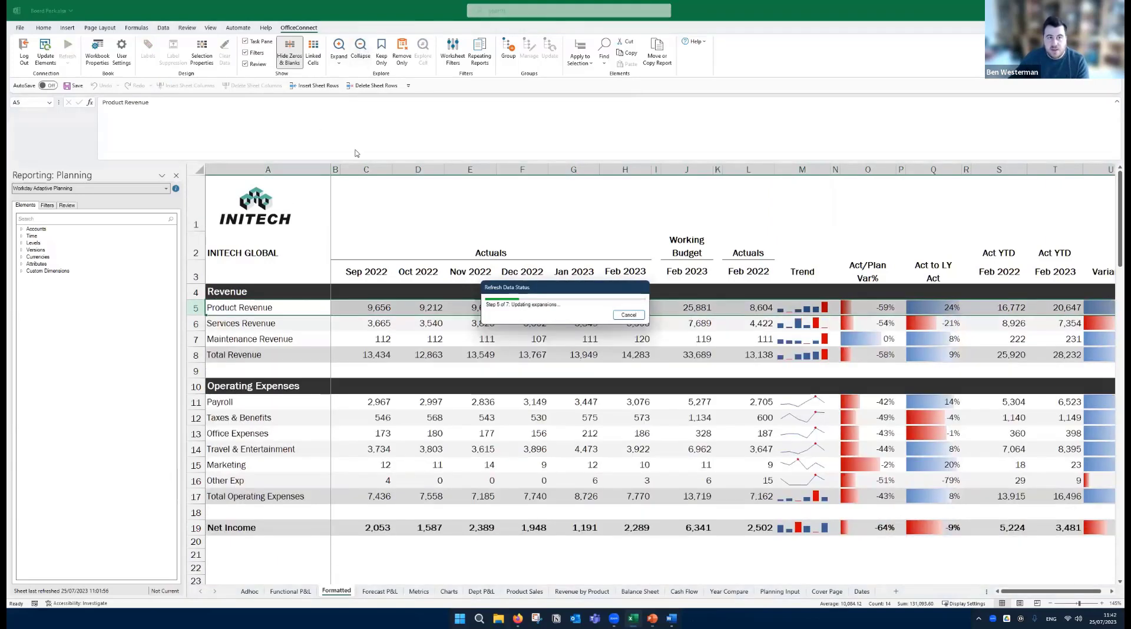
pyautogui.click(560, 350)
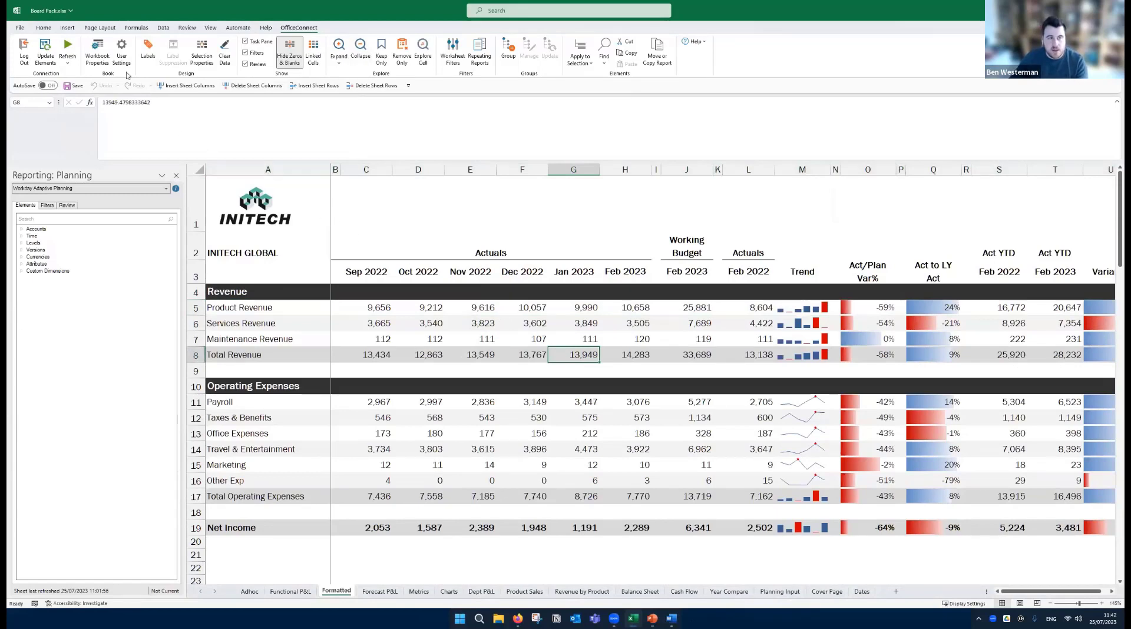
# - Set the workbook's report date to 31 March 2023 and refresh the data on all sheets
pyautogui.click(102, 58)
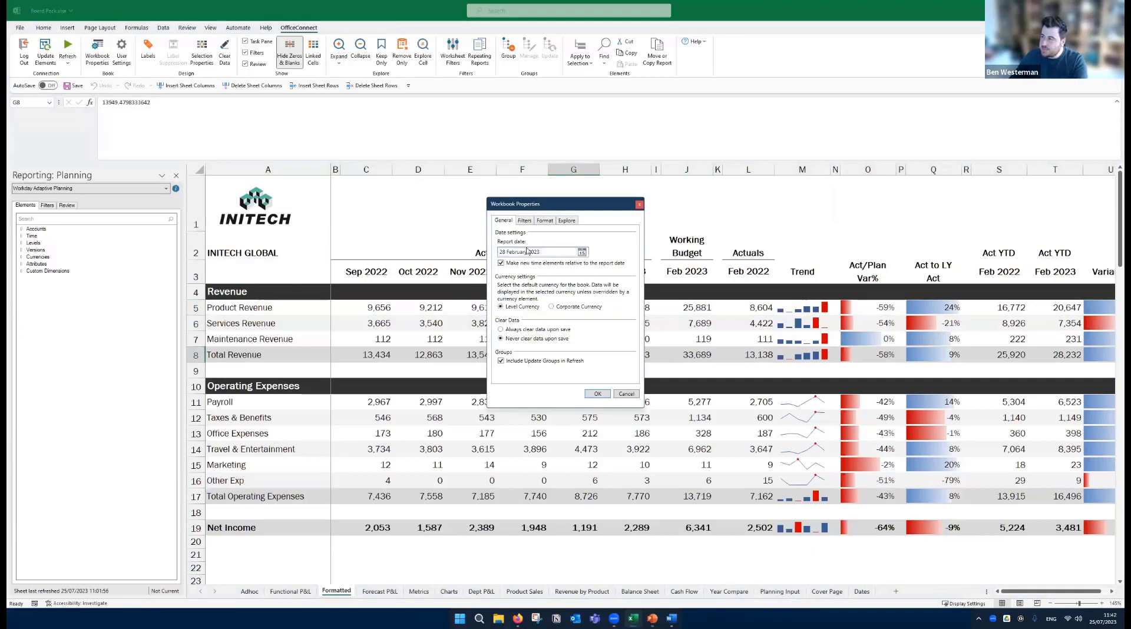
pyautogui.click(581, 252)
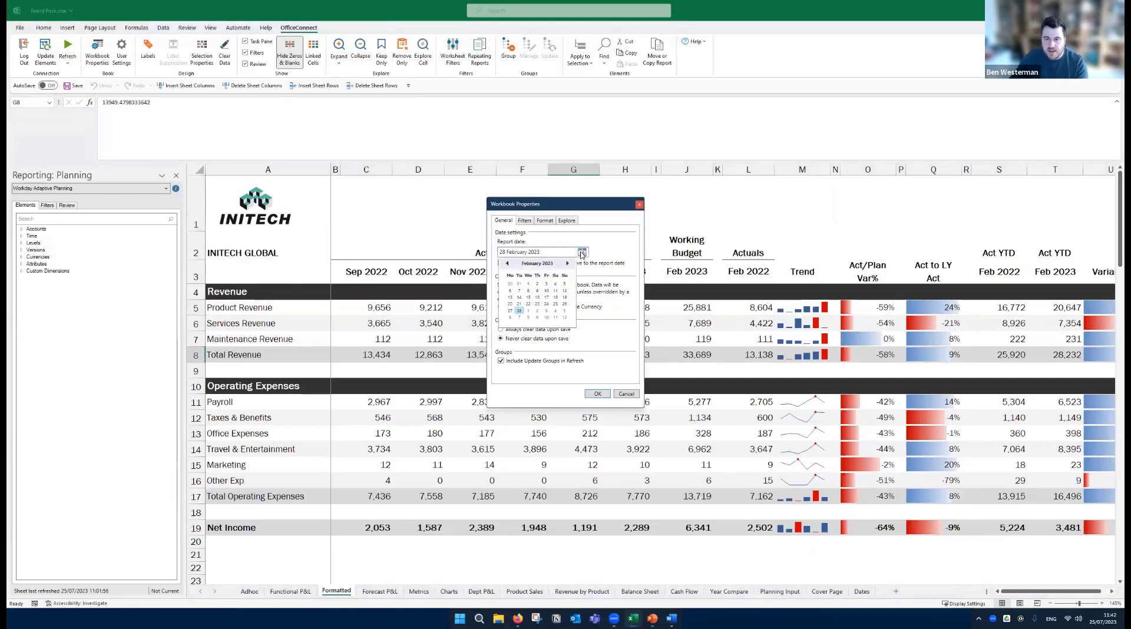
pyautogui.click(567, 263)
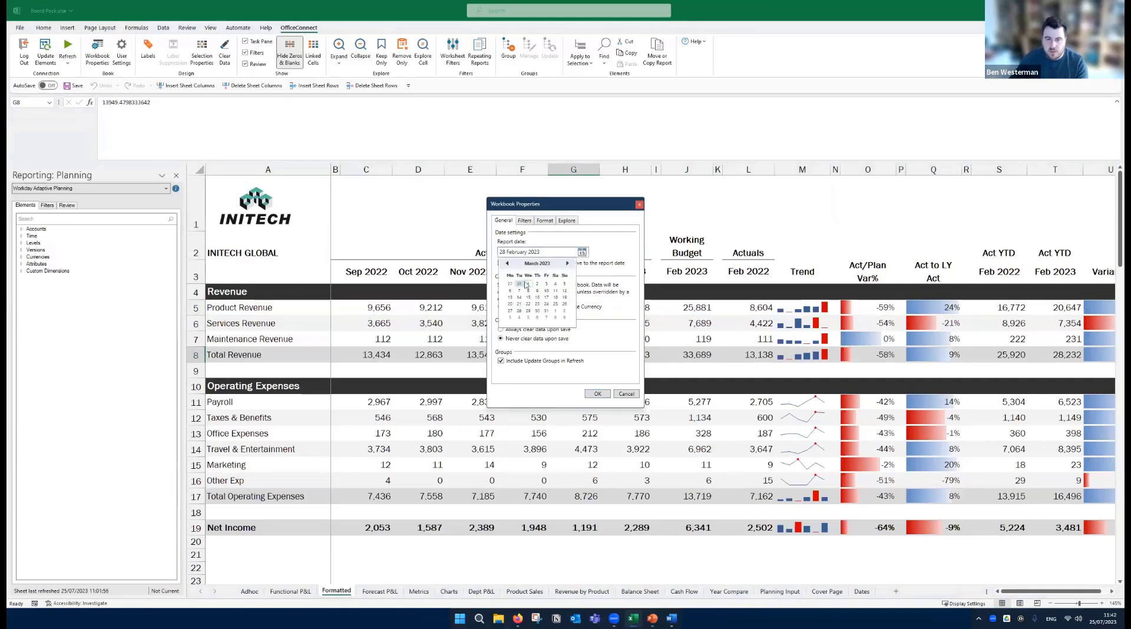
pyautogui.click(546, 311)
pyautogui.click(597, 394)
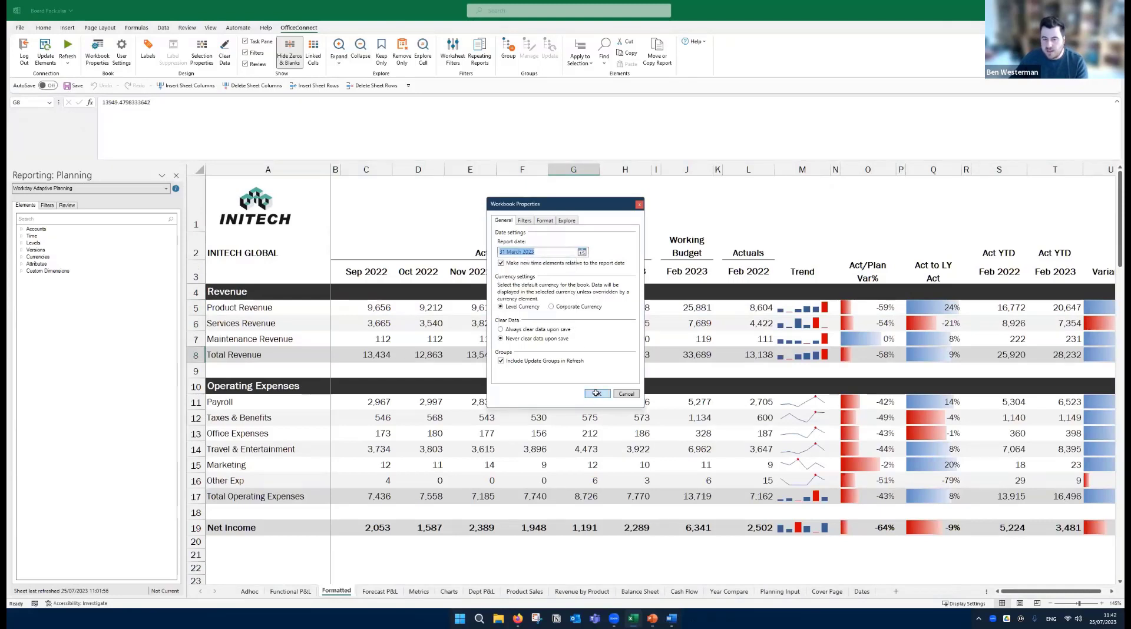
pyautogui.click(69, 61)
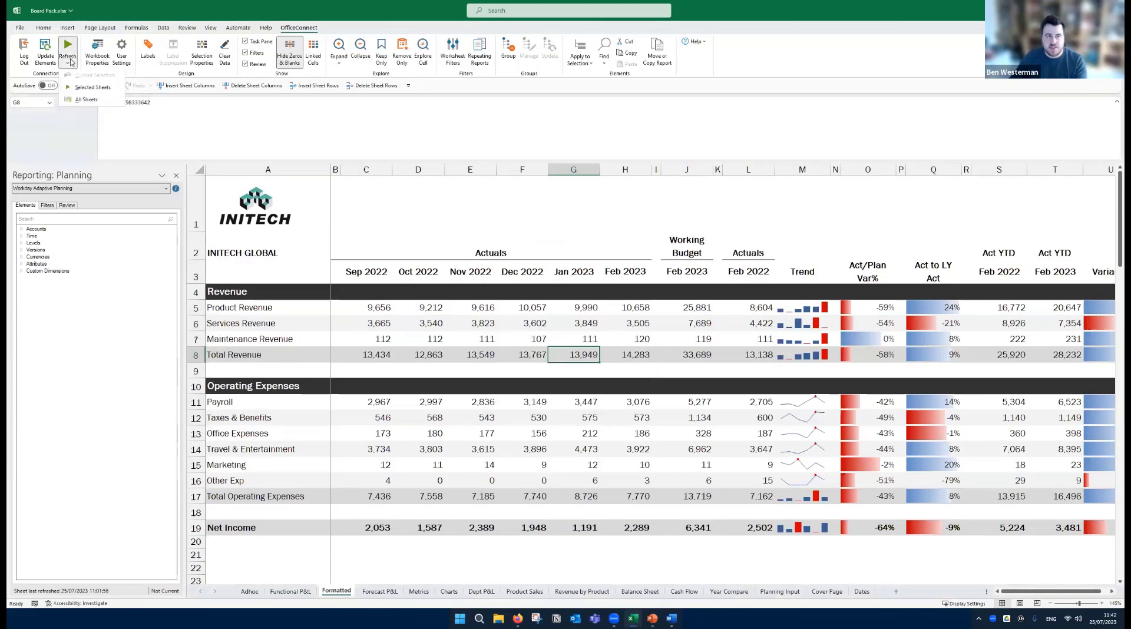
pyautogui.click(85, 101)
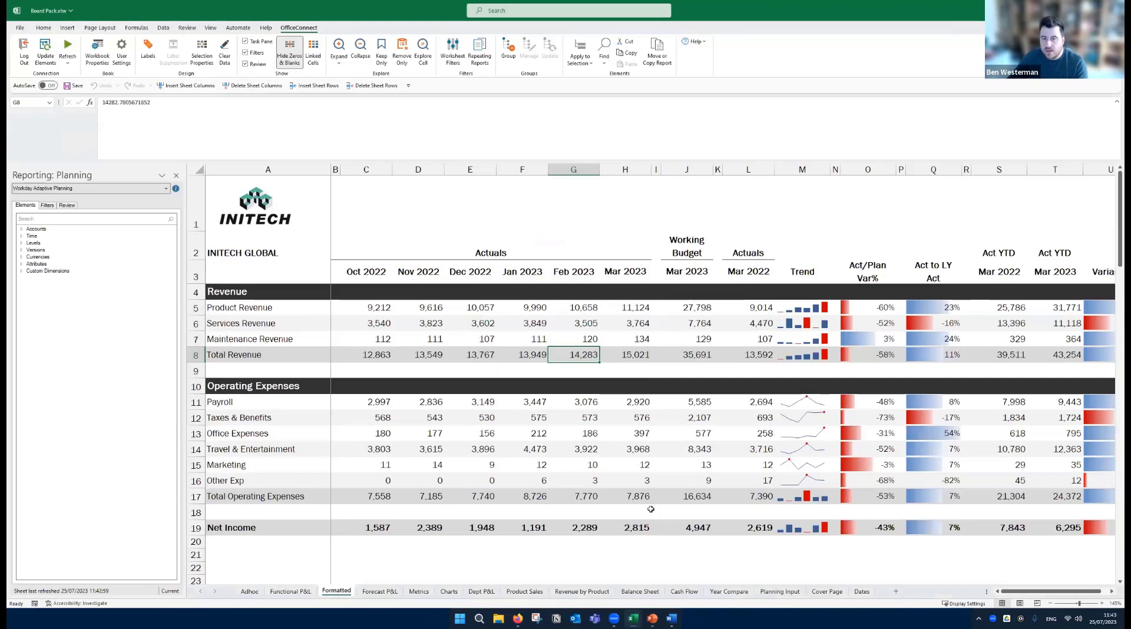
# - Check the Mar 2023 Actuals, Working Budget and Act/Plan Var% columns on the Formatted sheet, and save the workbook
pyautogui.click(614, 171)
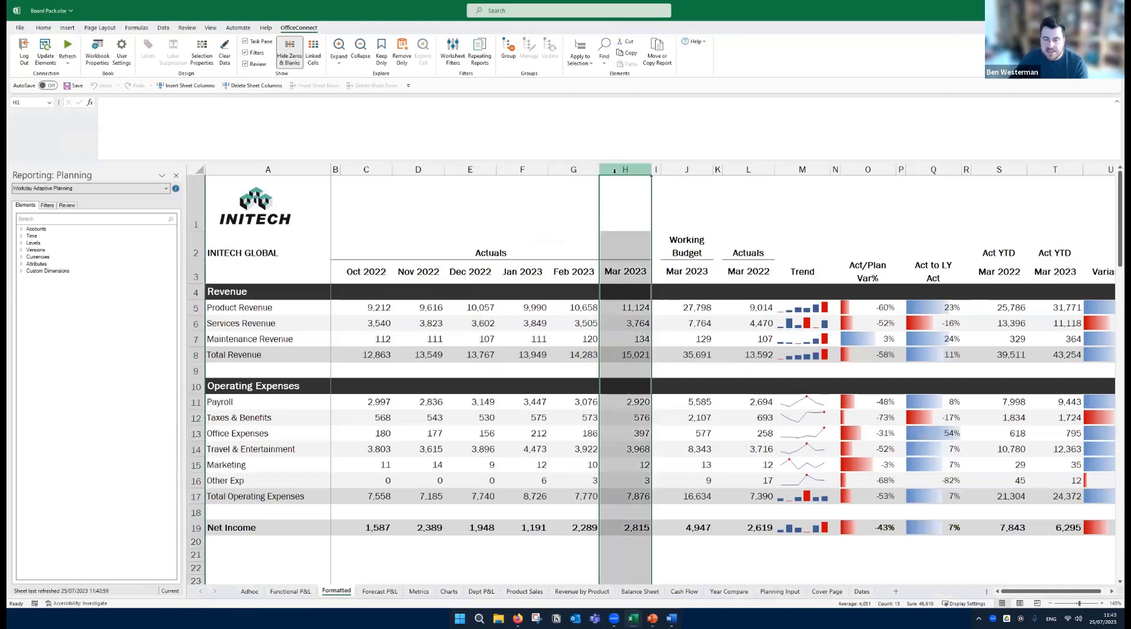
pyautogui.click(686, 170)
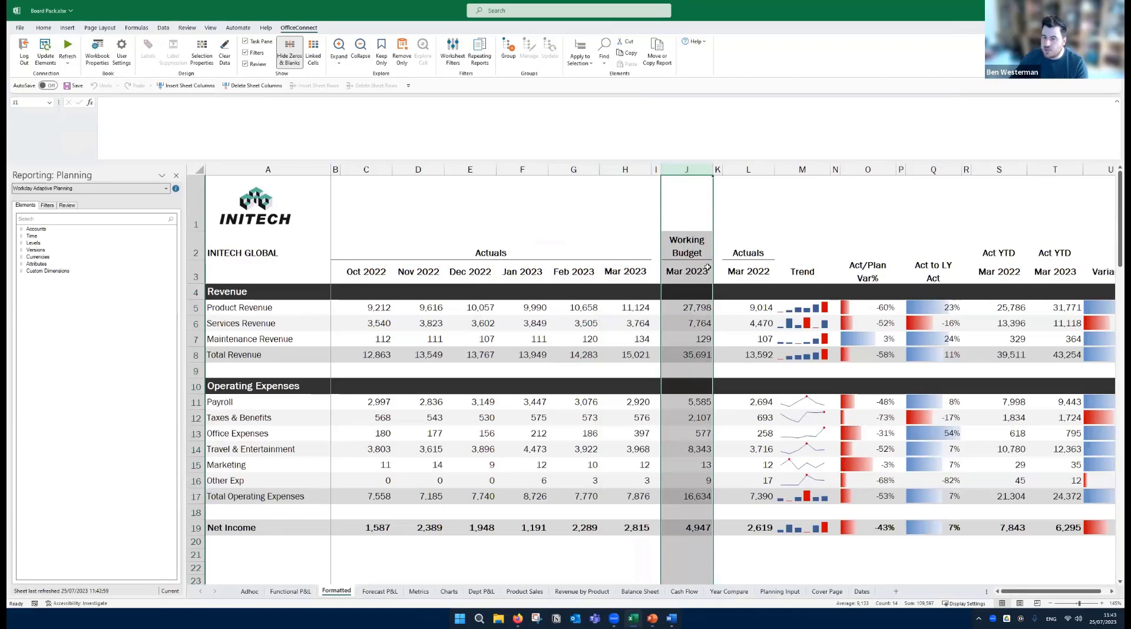
pyautogui.click(793, 301)
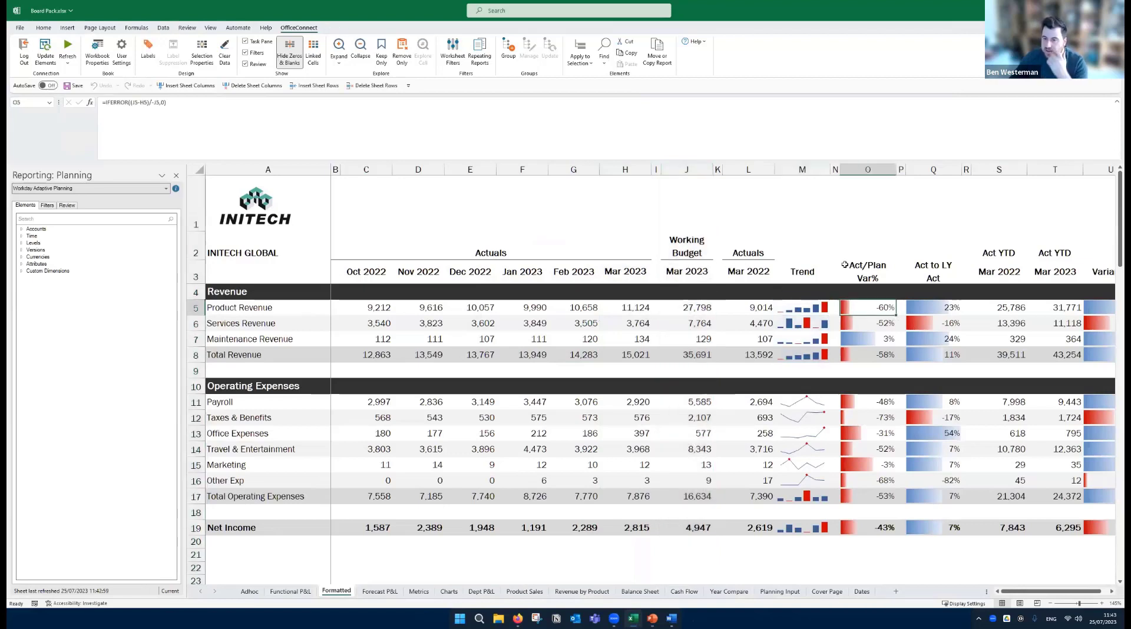
pyautogui.click(819, 233)
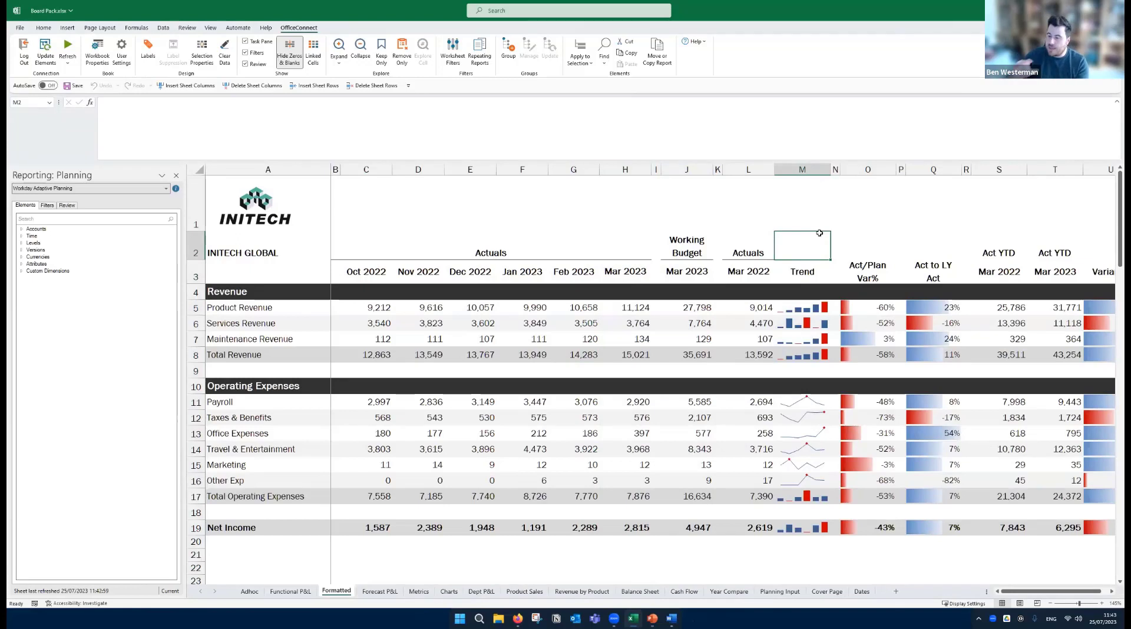
pyautogui.click(559, 226)
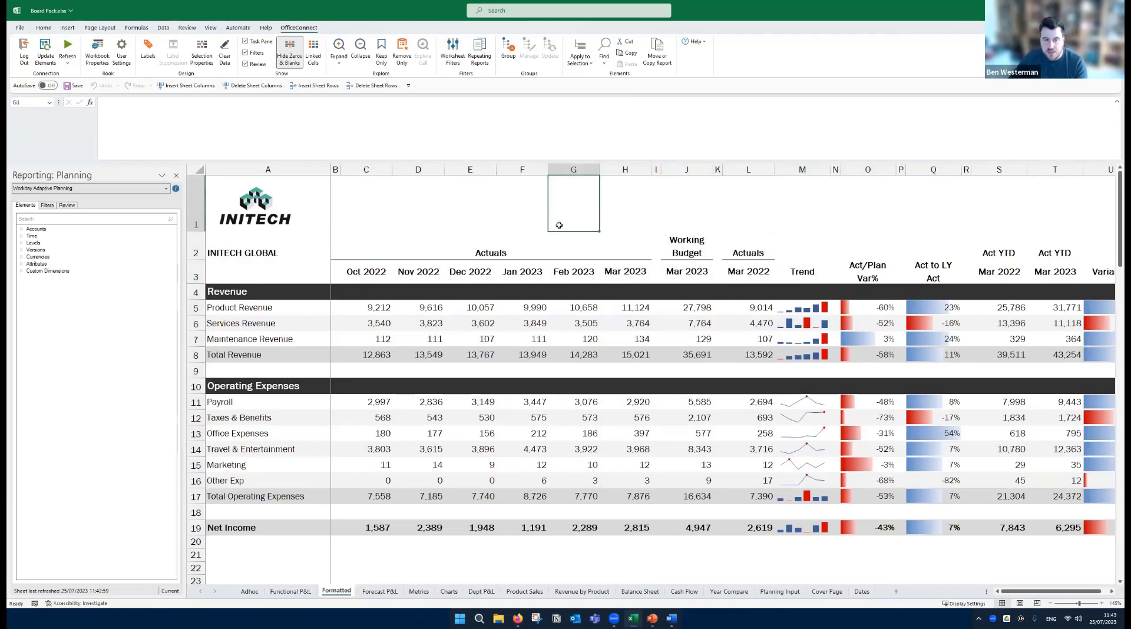
pyautogui.click(74, 87)
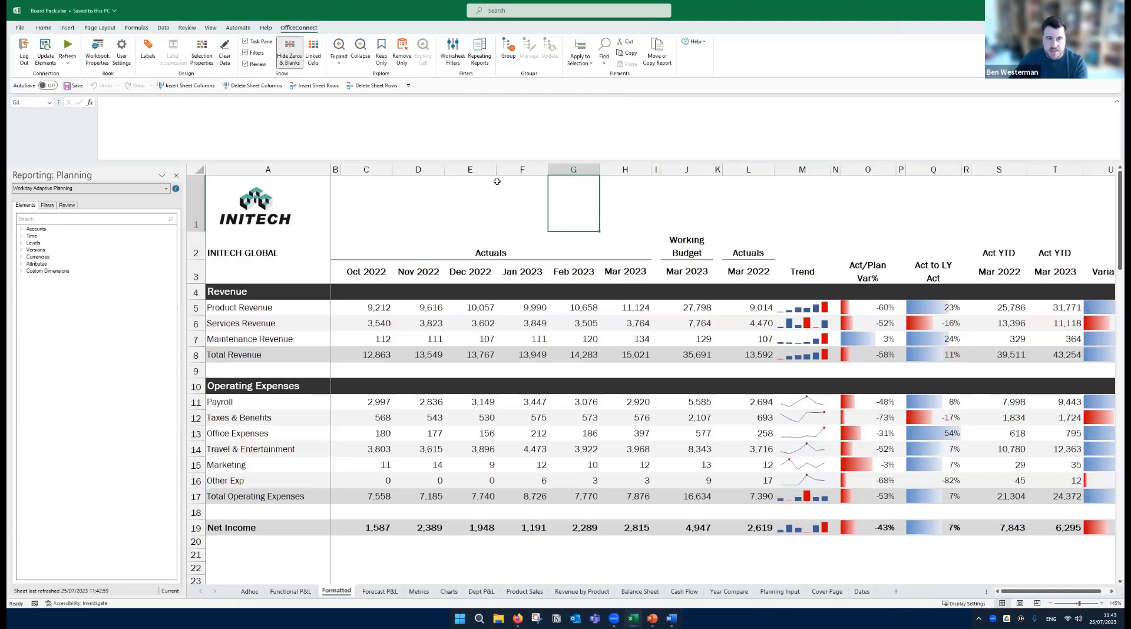
pyautogui.click(504, 242)
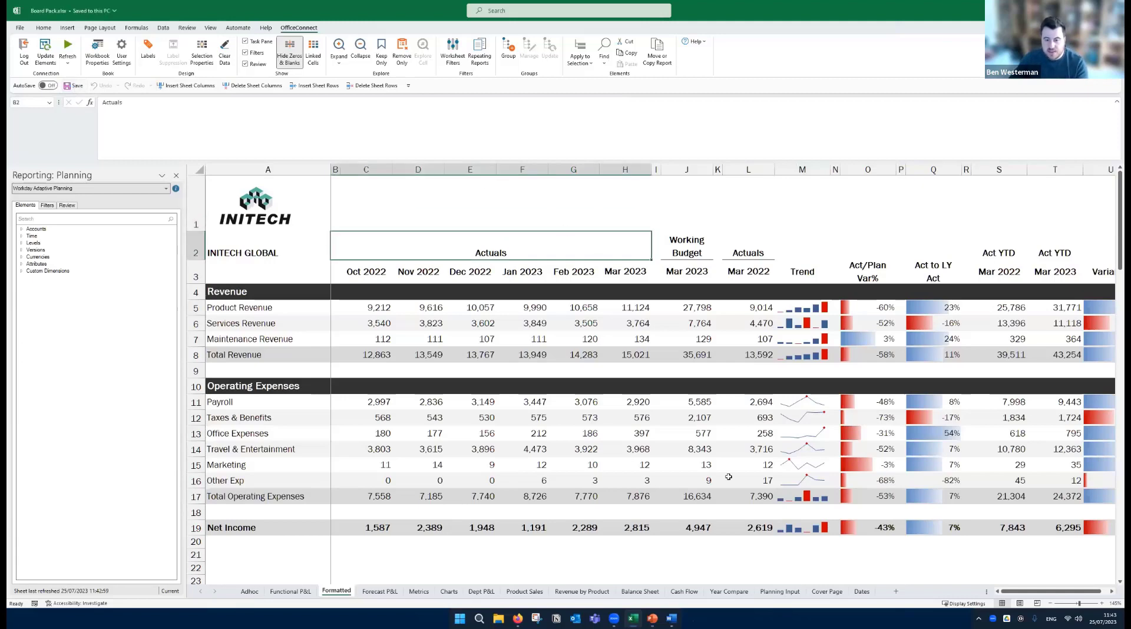
# - Switch to the Board Presentation in PowerPoint, refresh all linked content, and check the report date on the "P&L – Strong ESG Performance" slide
pyautogui.click(661, 617)
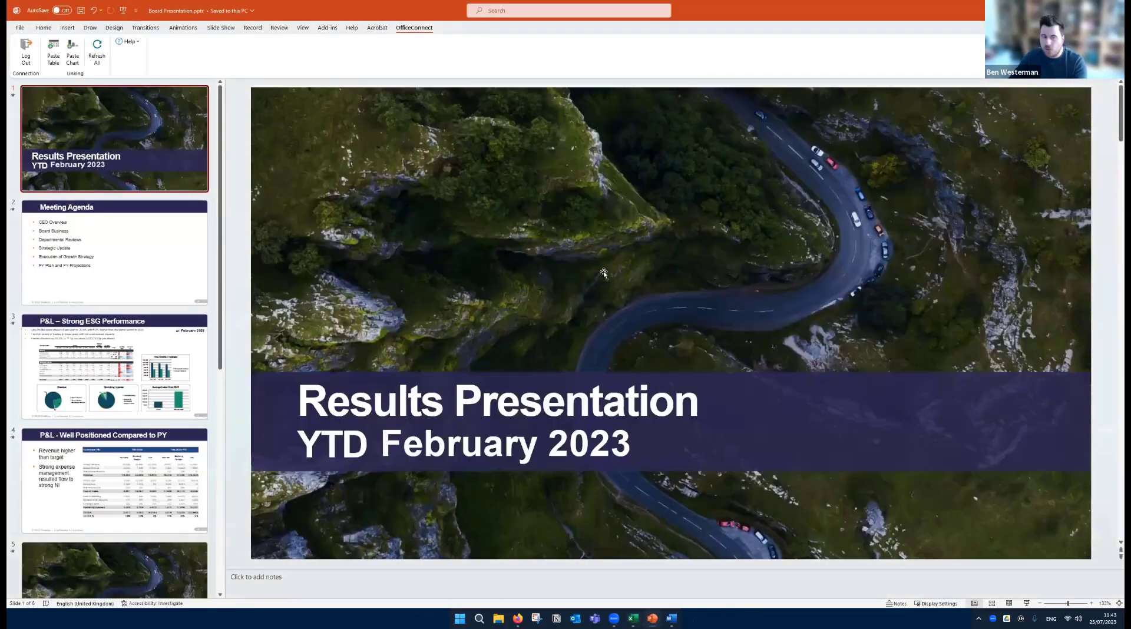
pyautogui.click(164, 372)
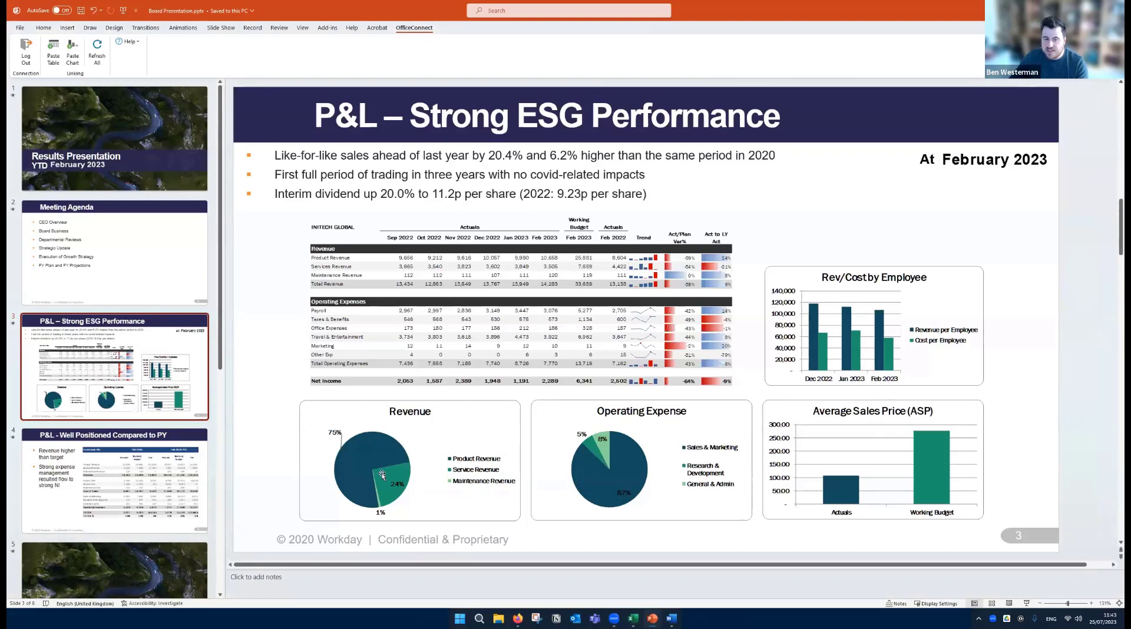
pyautogui.click(98, 57)
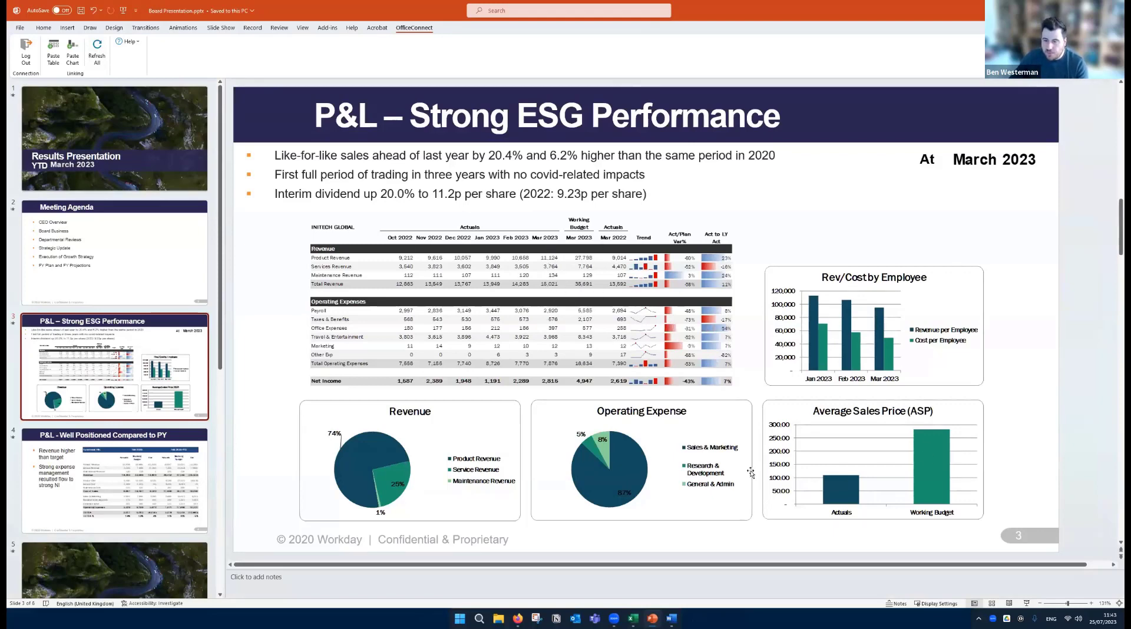
pyautogui.click(992, 159)
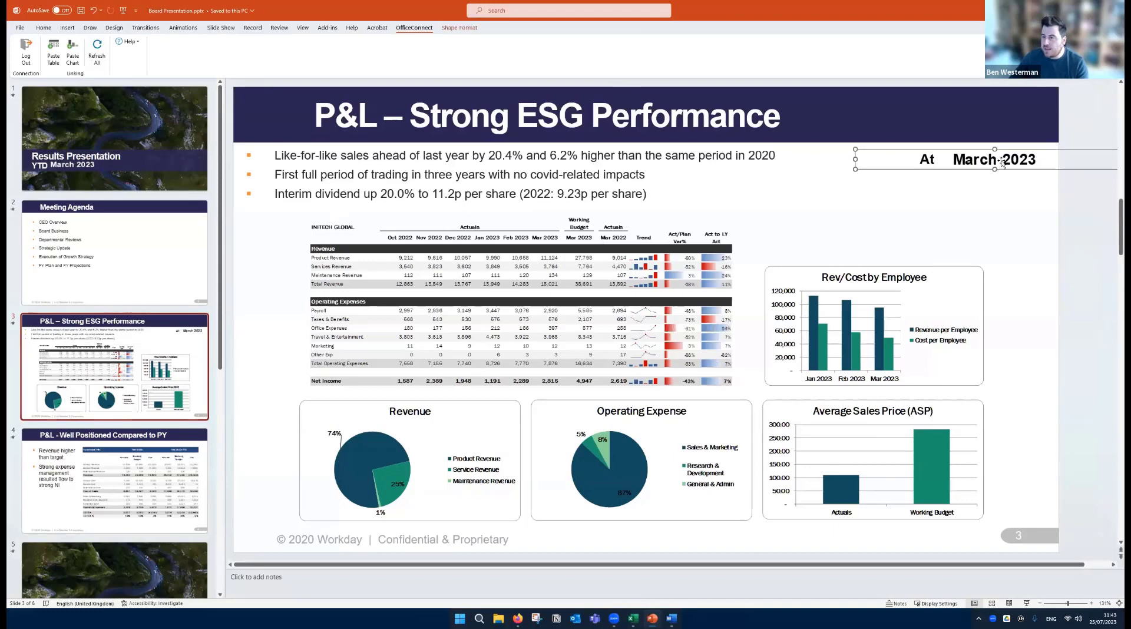
pyautogui.click(995, 216)
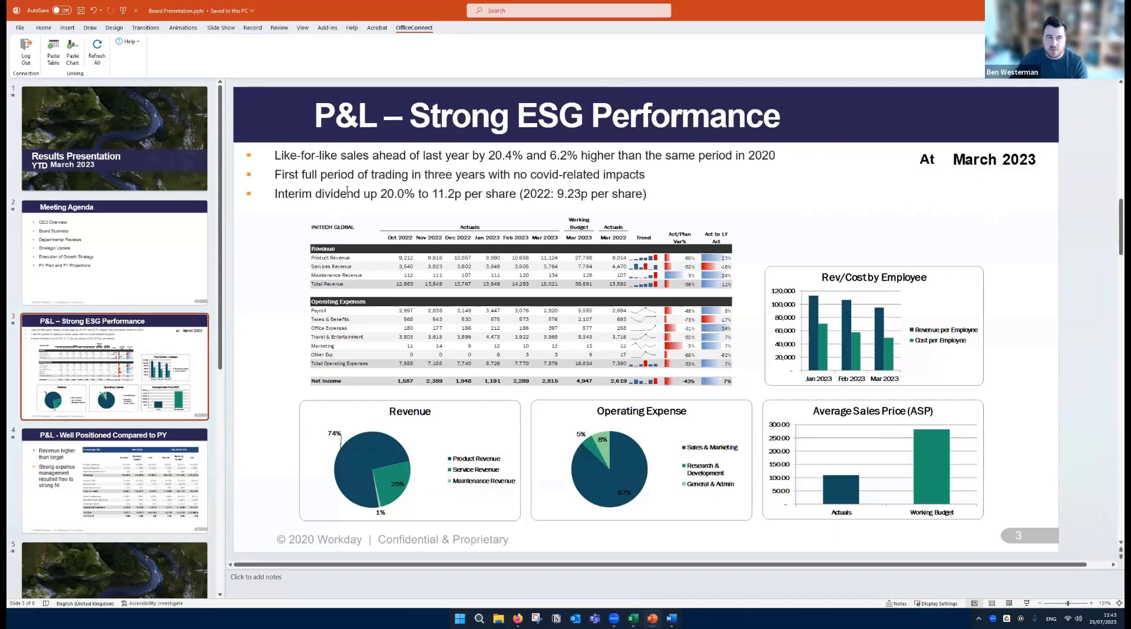
# - Switch to the Board Pack report in Word and refresh all its links to the Board Pack workbook
pyautogui.click(673, 618)
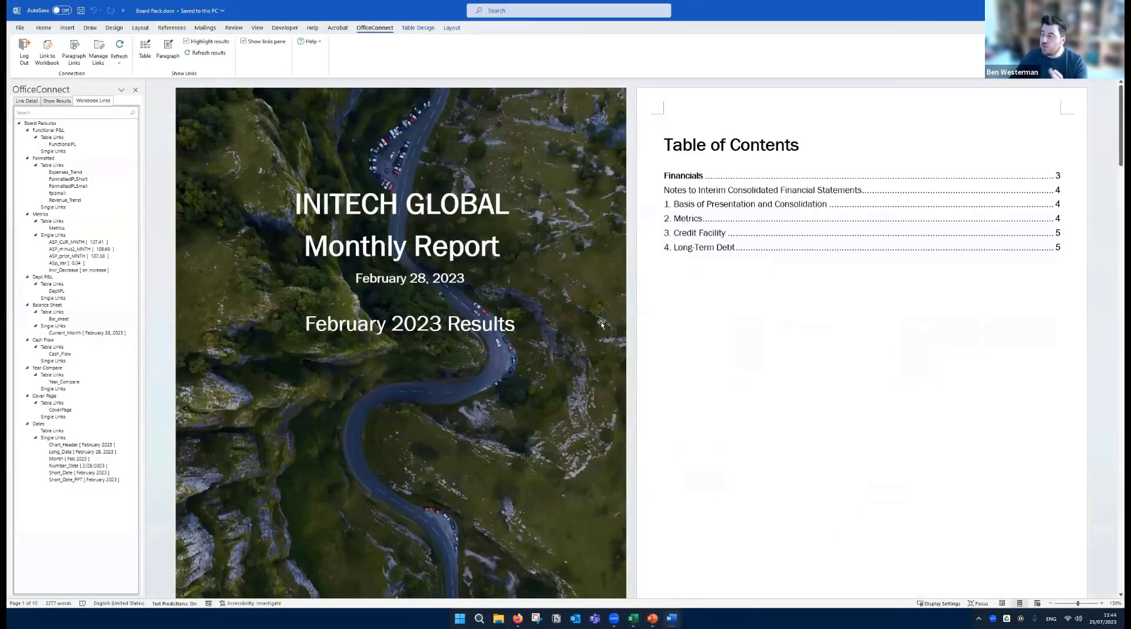
pyautogui.scroll(-1, 603, 322)
pyautogui.scroll(-10, 603, 323)
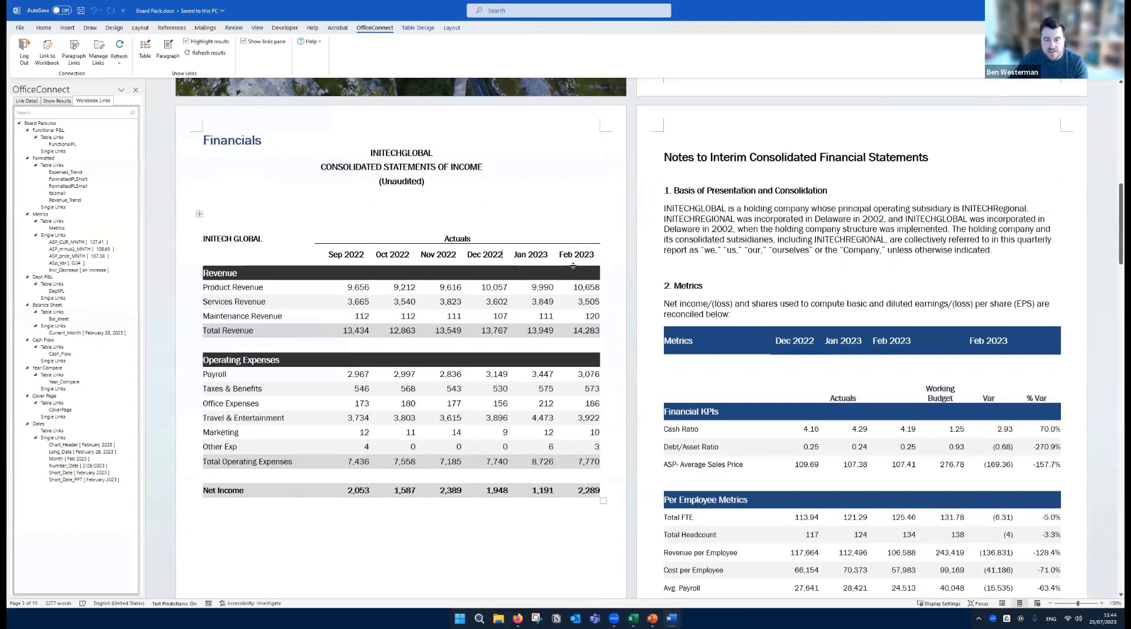
pyautogui.click(119, 47)
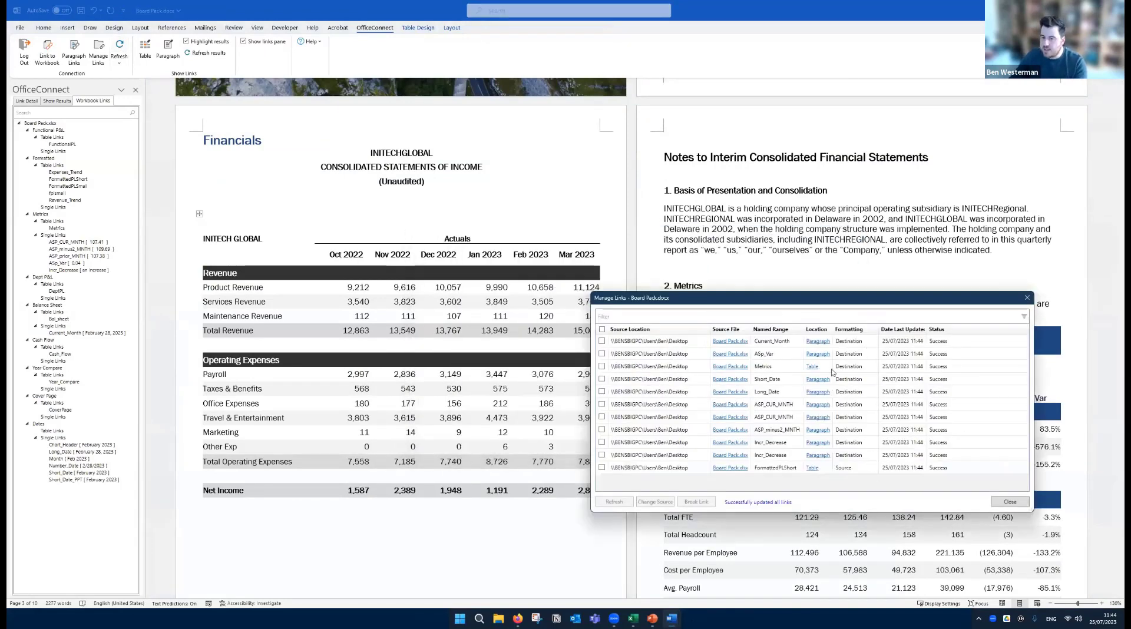
pyautogui.click(1010, 501)
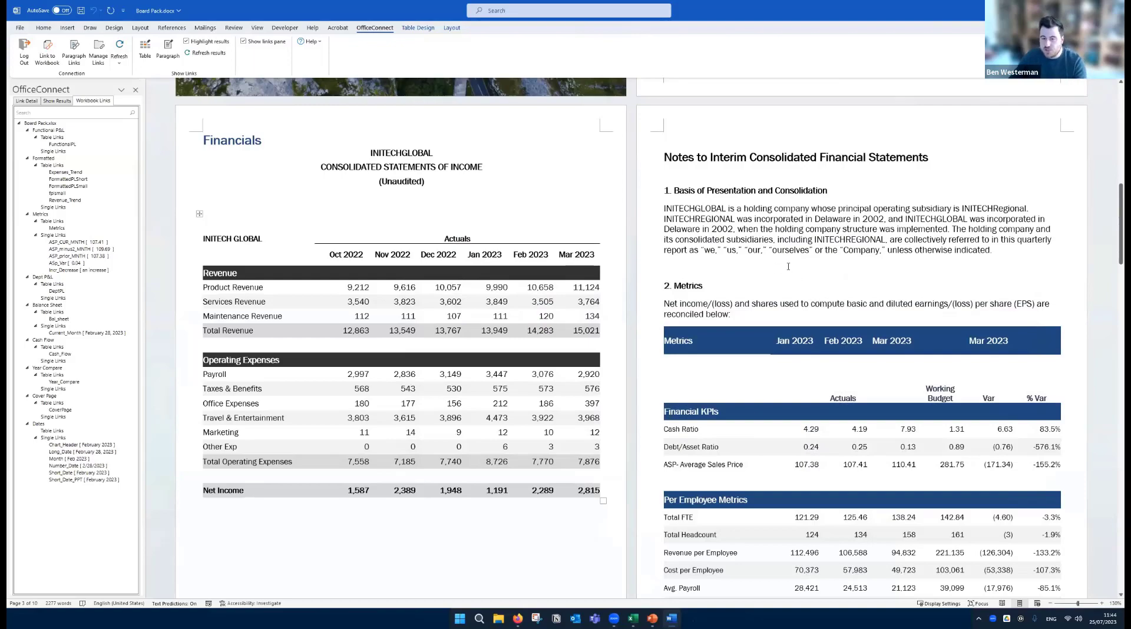
# - Review the metrics commentary and the Credit Facility note's available borrowing amount, and select the Incr_Decrease single link among the workbook links
pyautogui.scroll(-8, 788, 266)
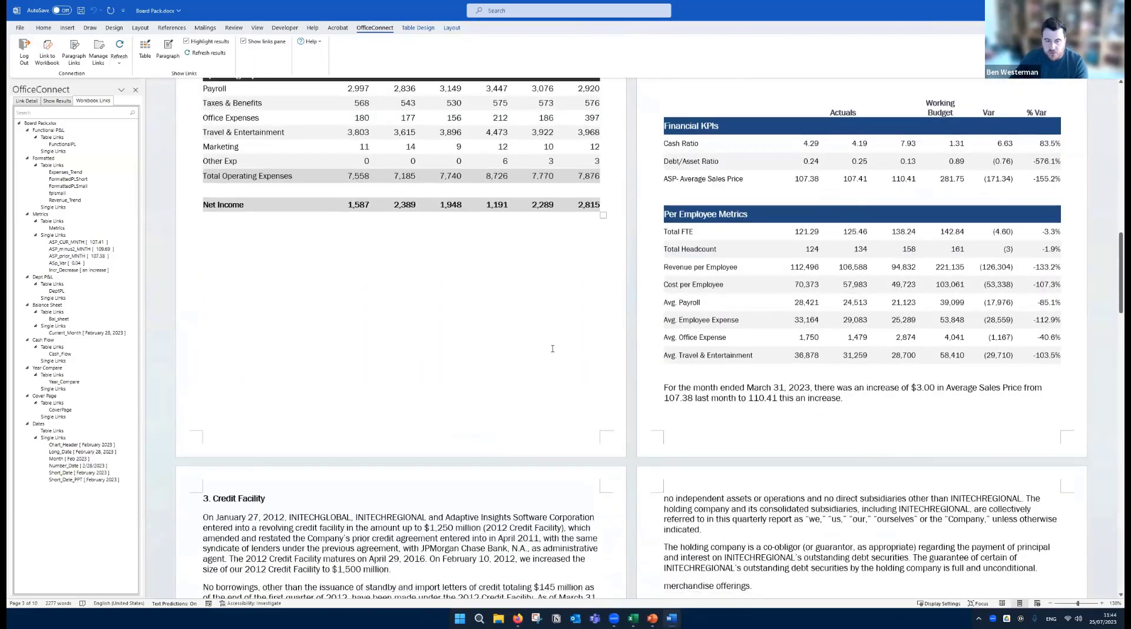
pyautogui.scroll(-7, 571, 348)
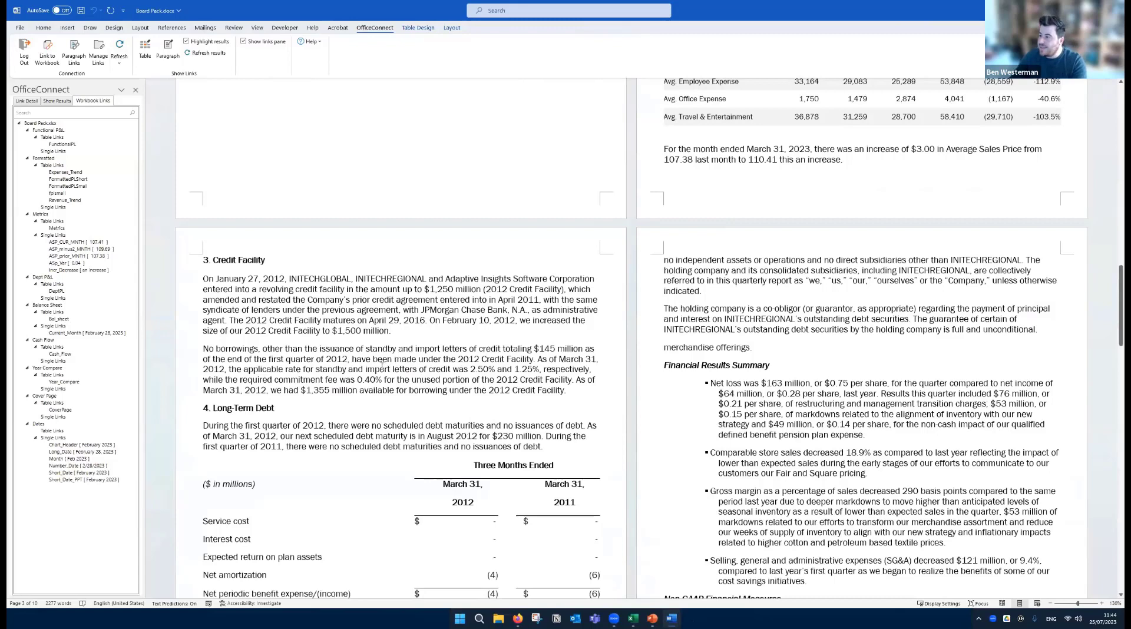
pyautogui.moveTo(302, 389); pyautogui.dragTo(331, 400)
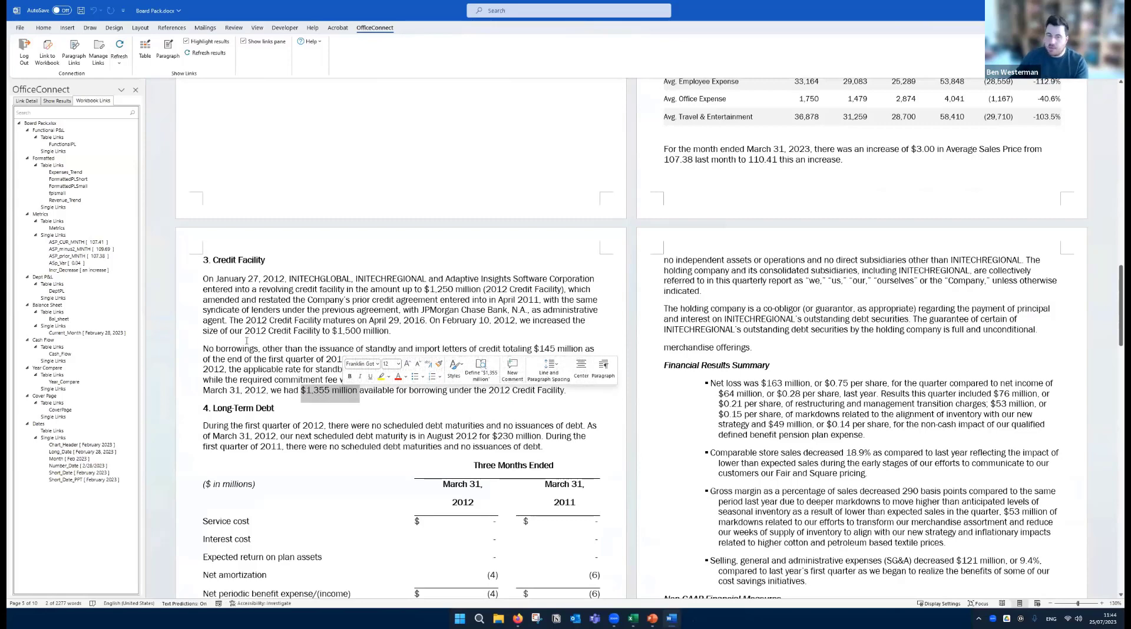
pyautogui.click(260, 344)
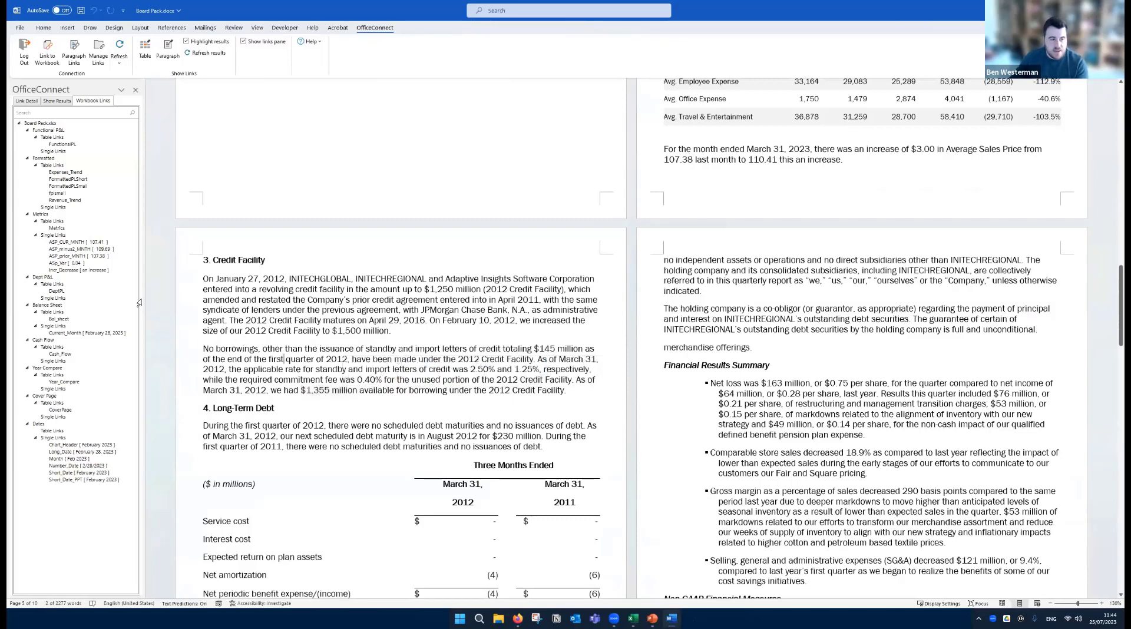
pyautogui.click(59, 271)
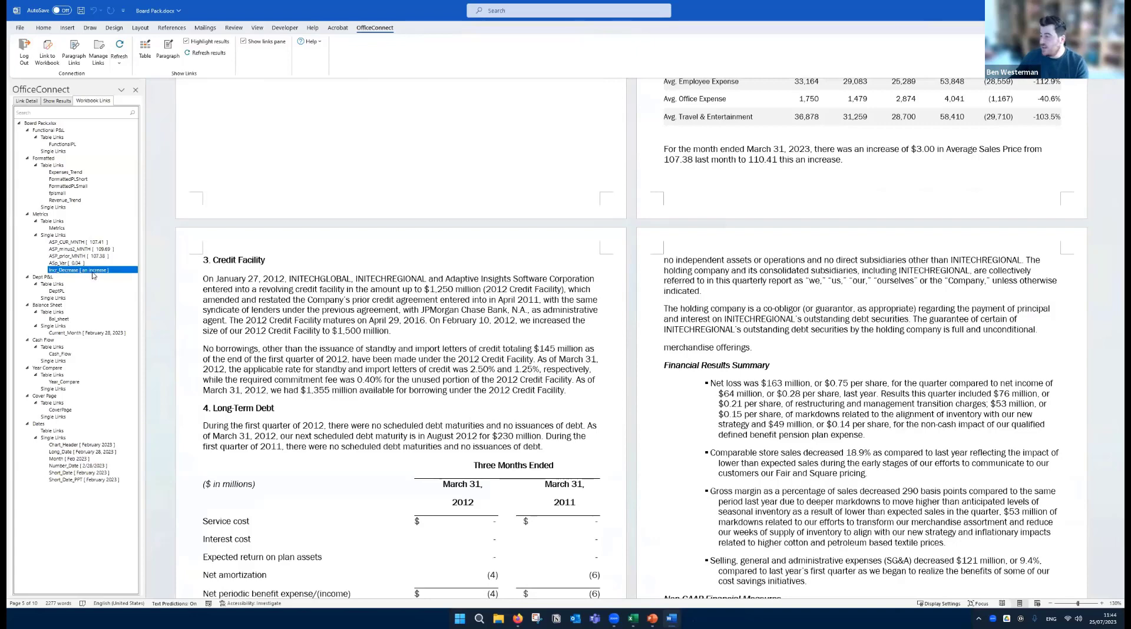